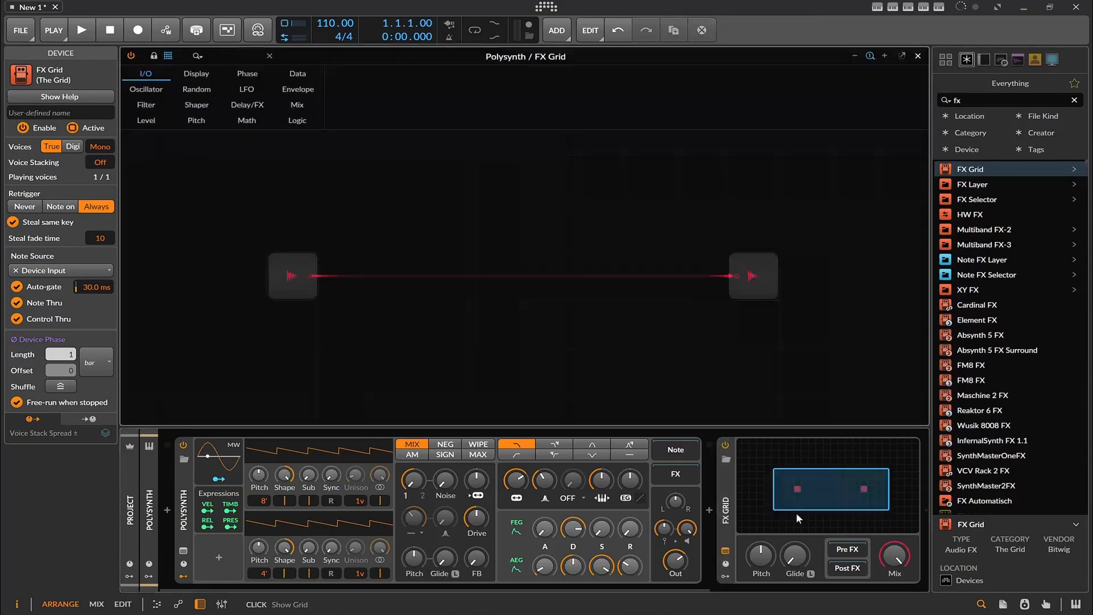
- Add a two-input Merge module directly before the audio output and route the audio input through its first signal port
click(795, 513)
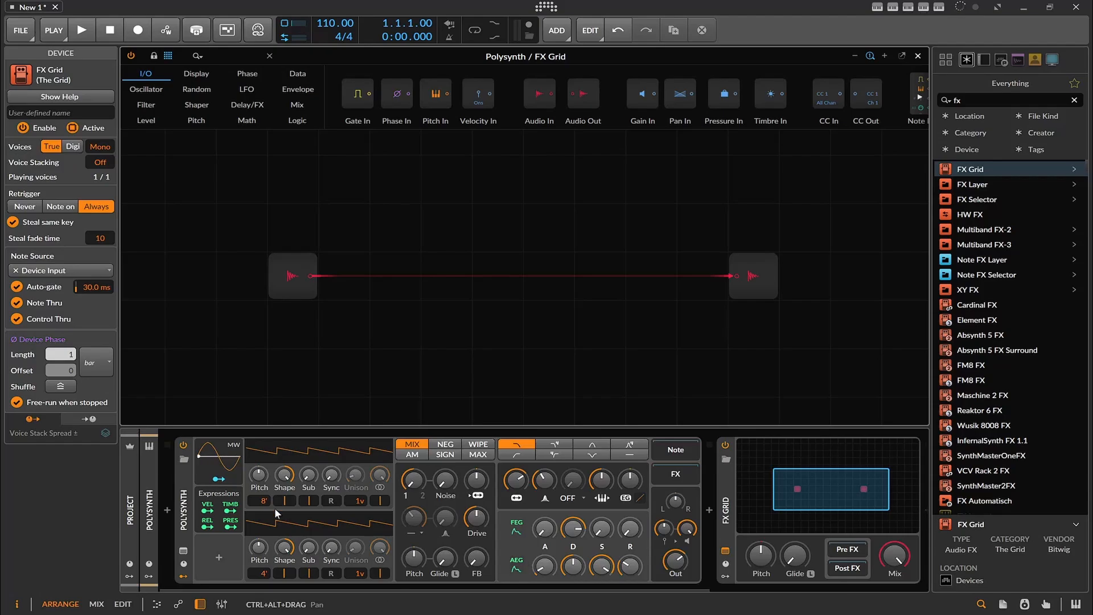
scroll(416, 586, right, 5)
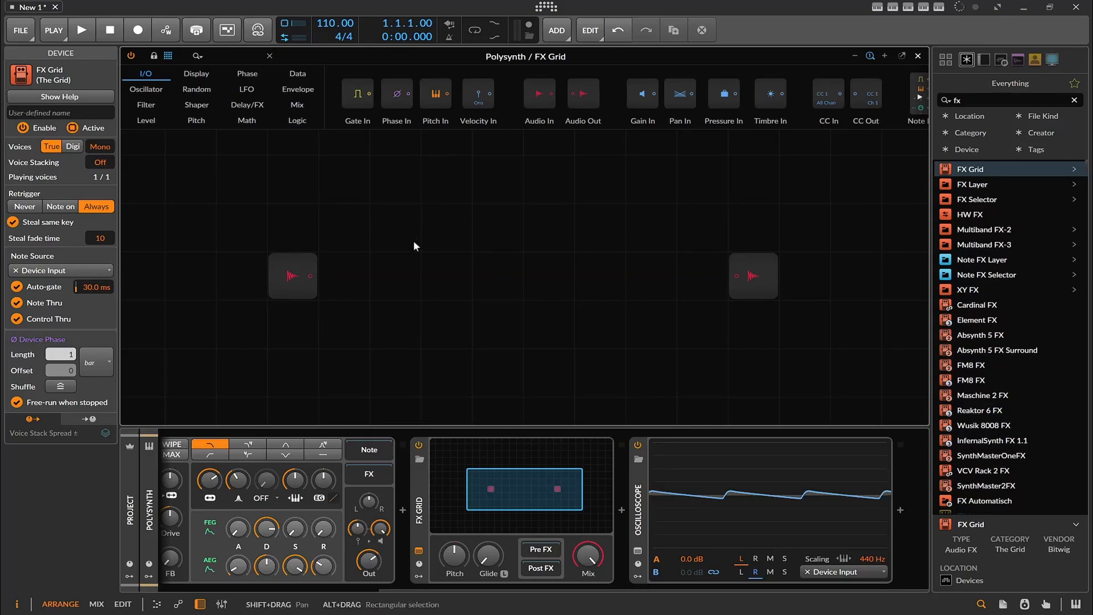
click(297, 105)
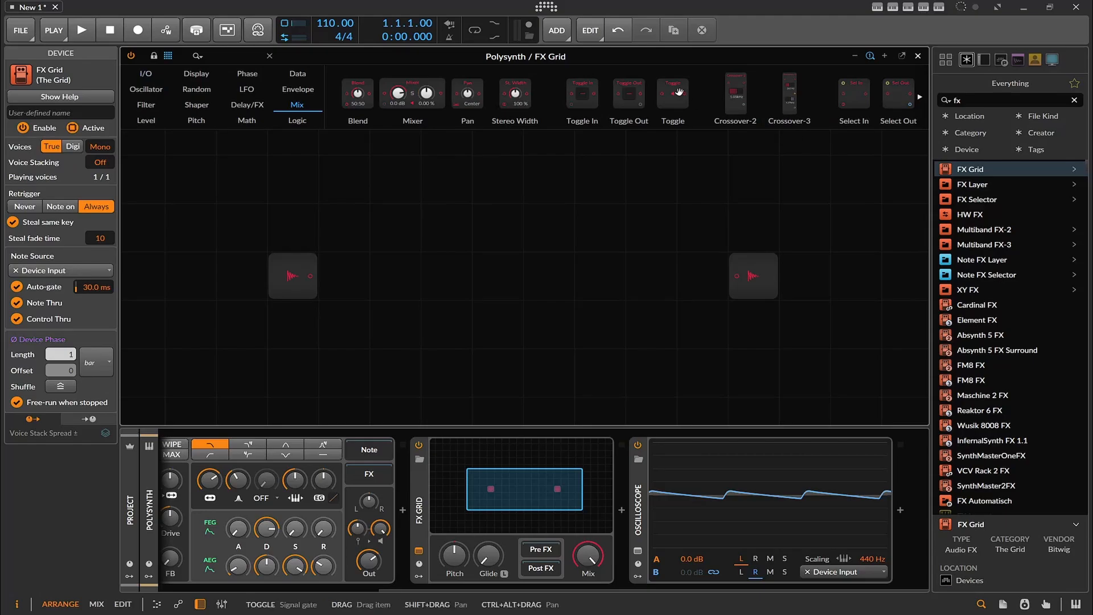
scroll(676, 93, down, 8)
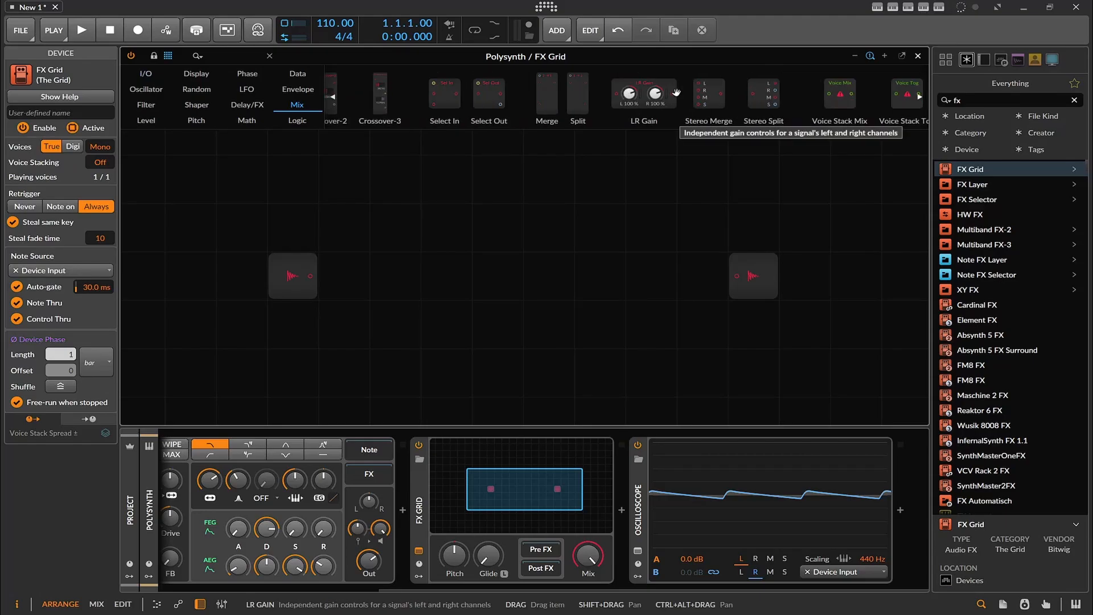
drag(547, 94, 689, 302)
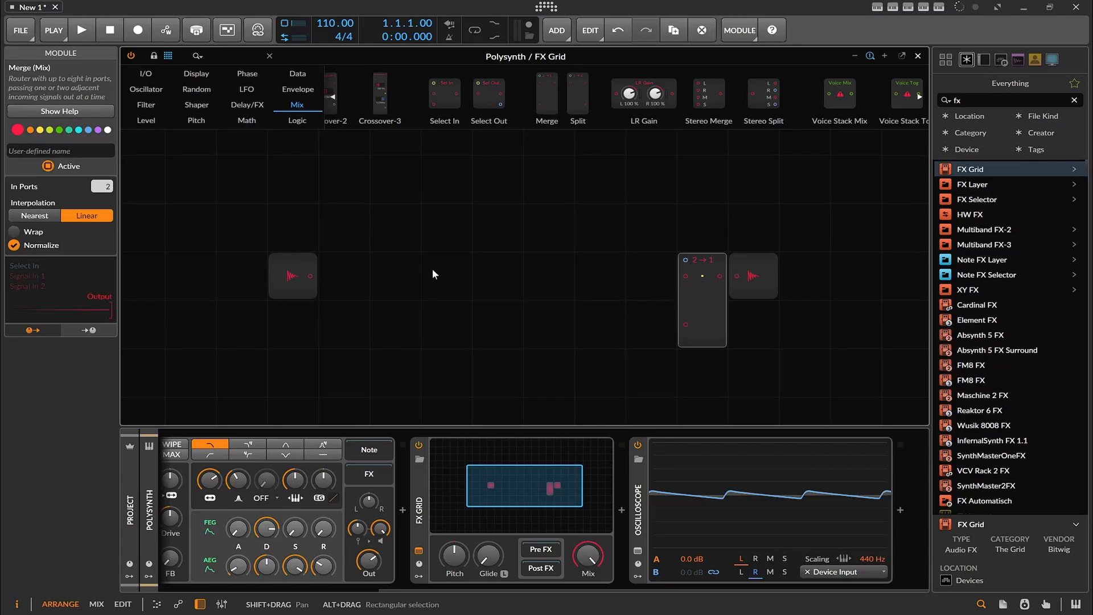
drag(315, 279, 715, 277)
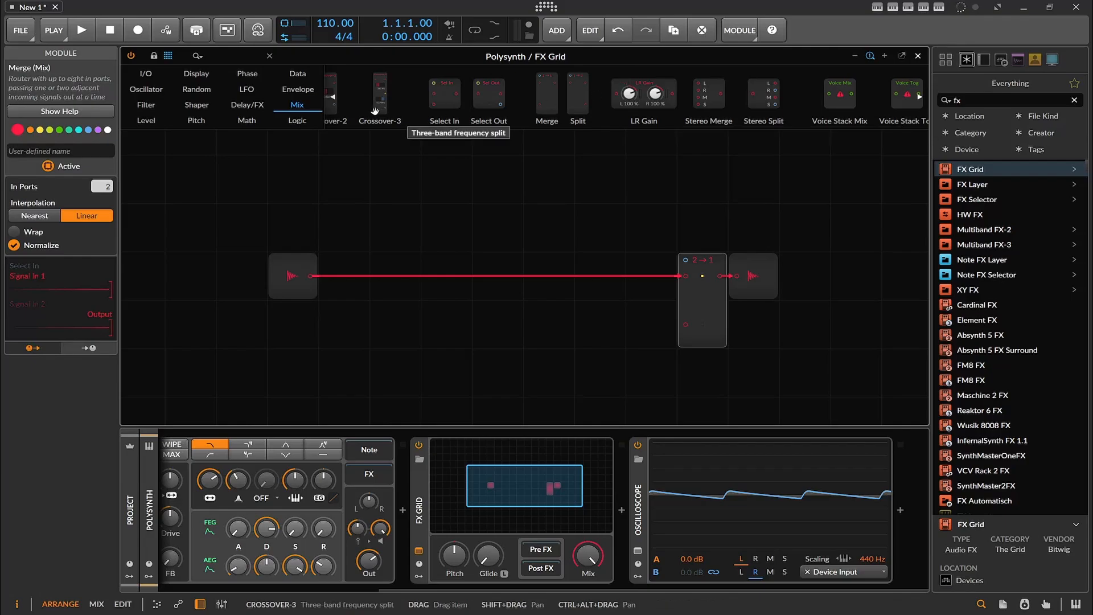
- Add an All-pass Delay module below the direct signal cable
click(246, 105)
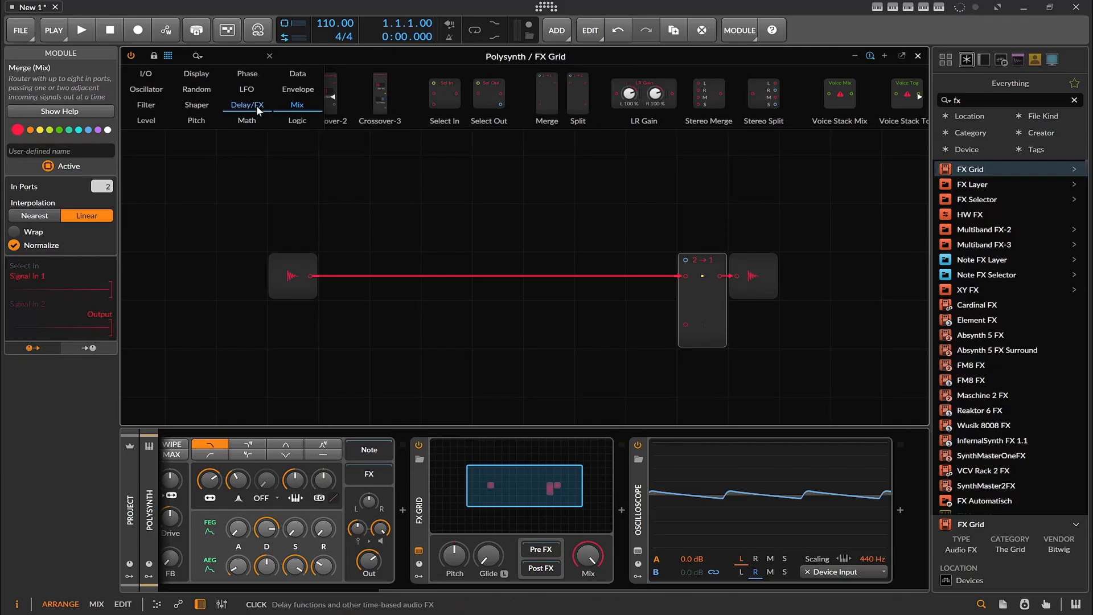
scroll(485, 119, down, 3)
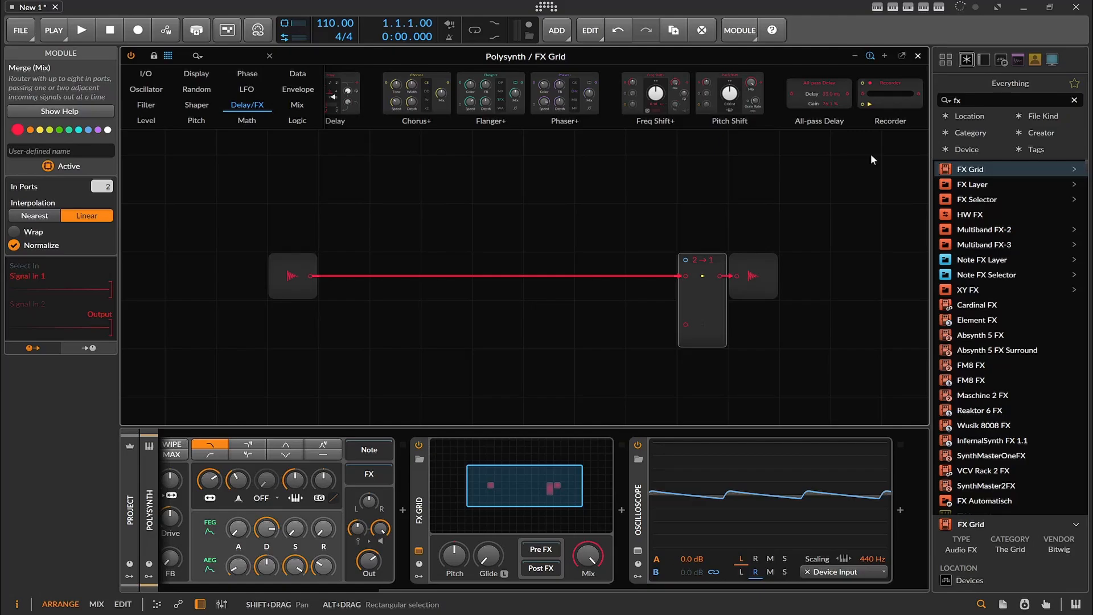
drag(820, 94, 514, 326)
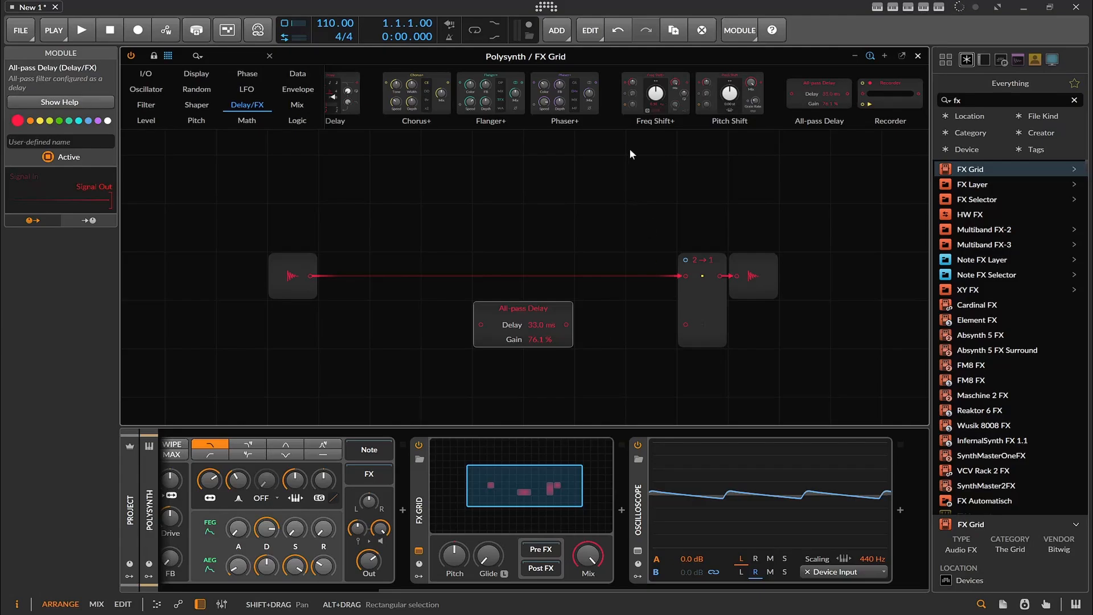
scroll(606, 122, up, 3)
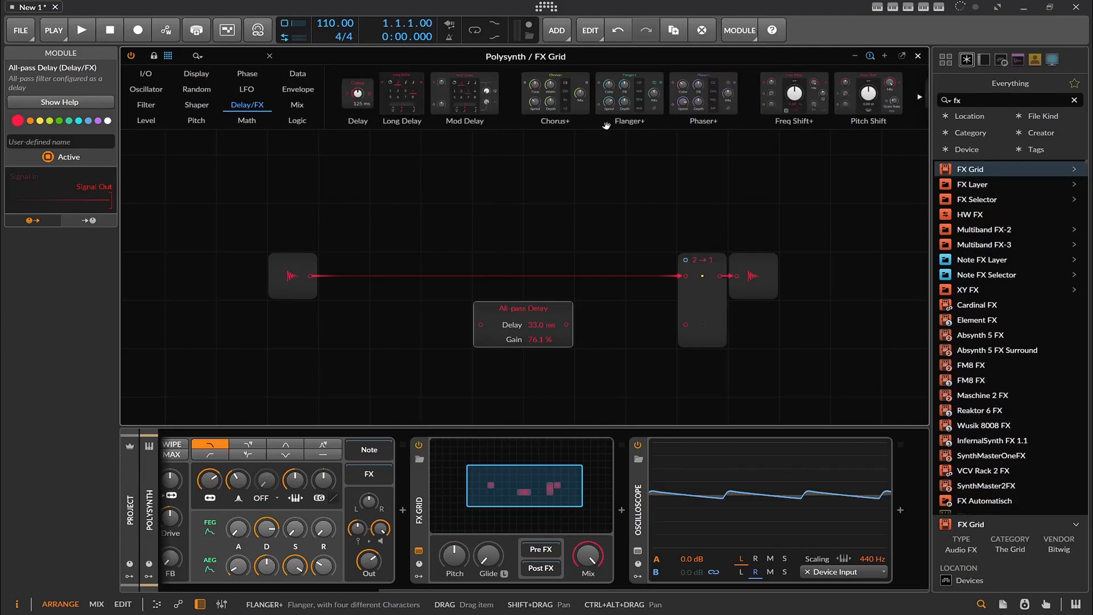
scroll(606, 125, down, 3)
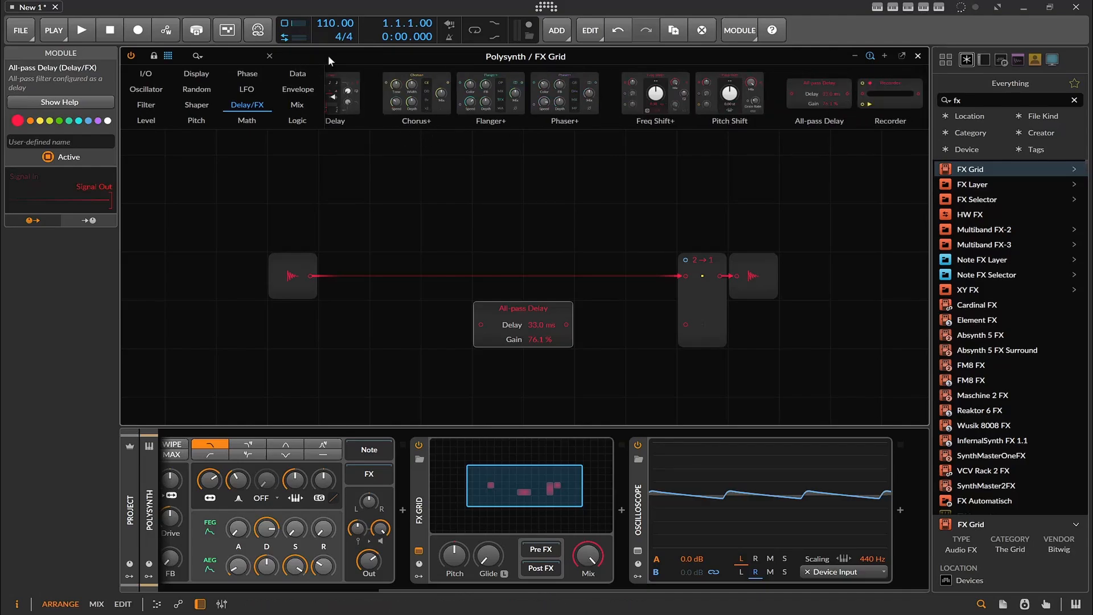
- Search the modules for "all", add an All-pass filter to the grid, and delete the All-pass Delay module
click(227, 60)
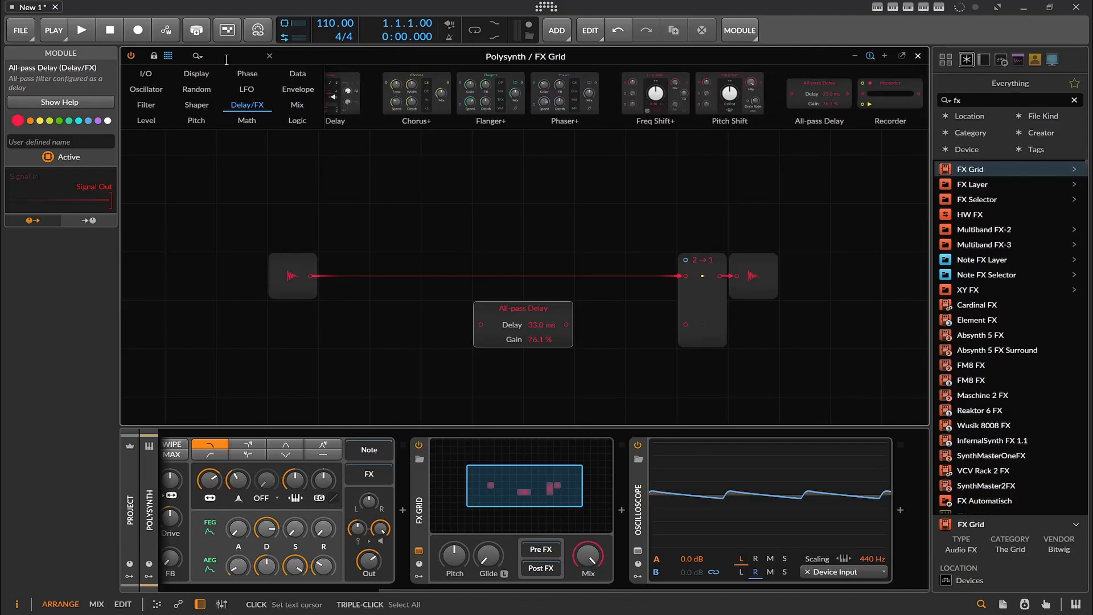
text(all)
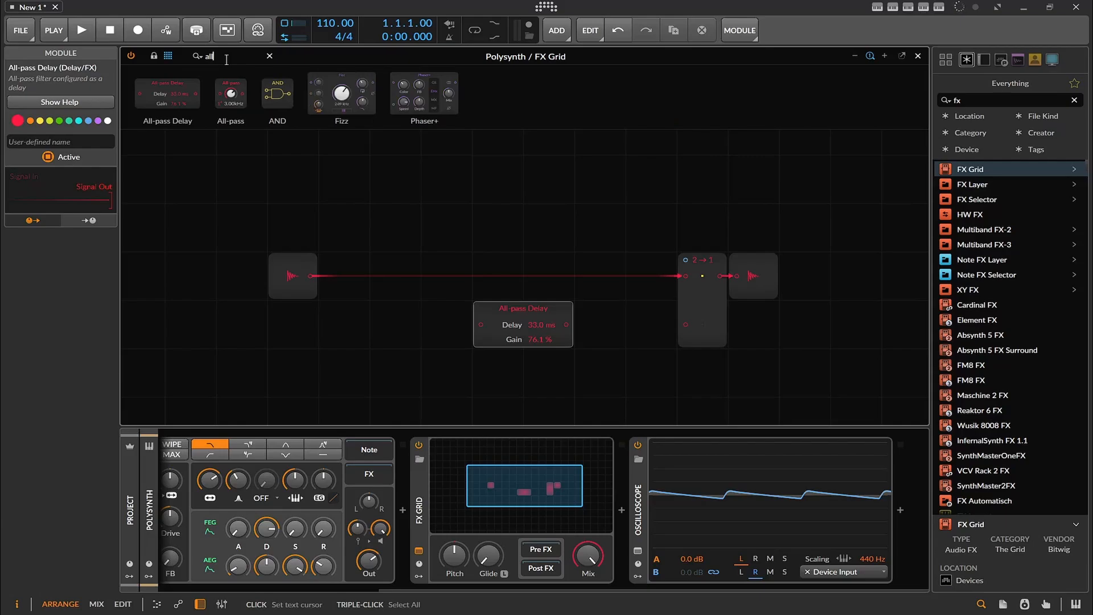
drag(226, 71, 427, 216)
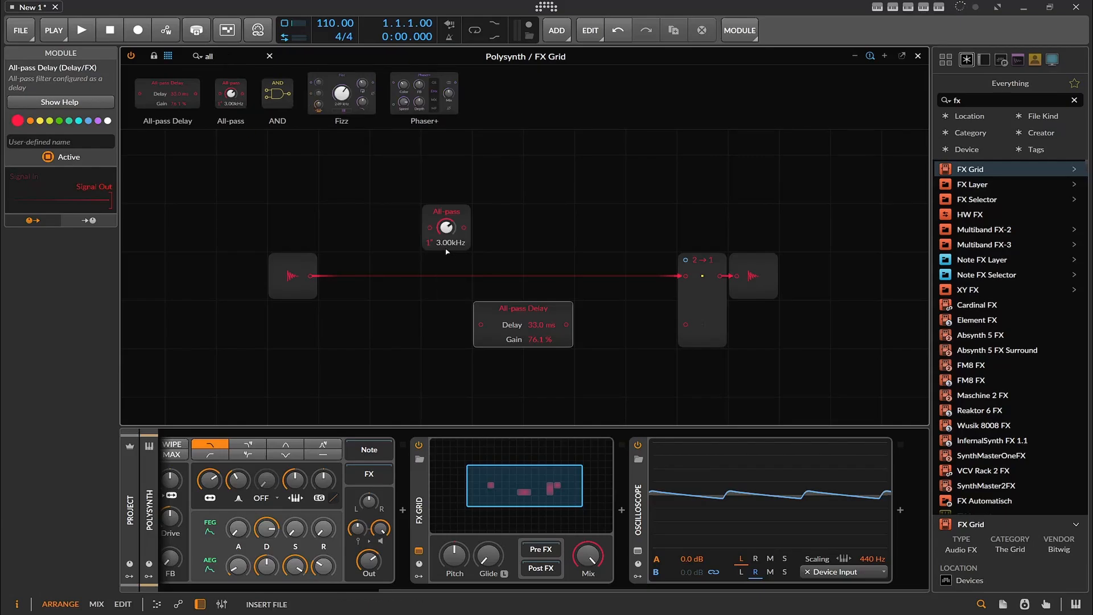
click(505, 325)
key(Delete)
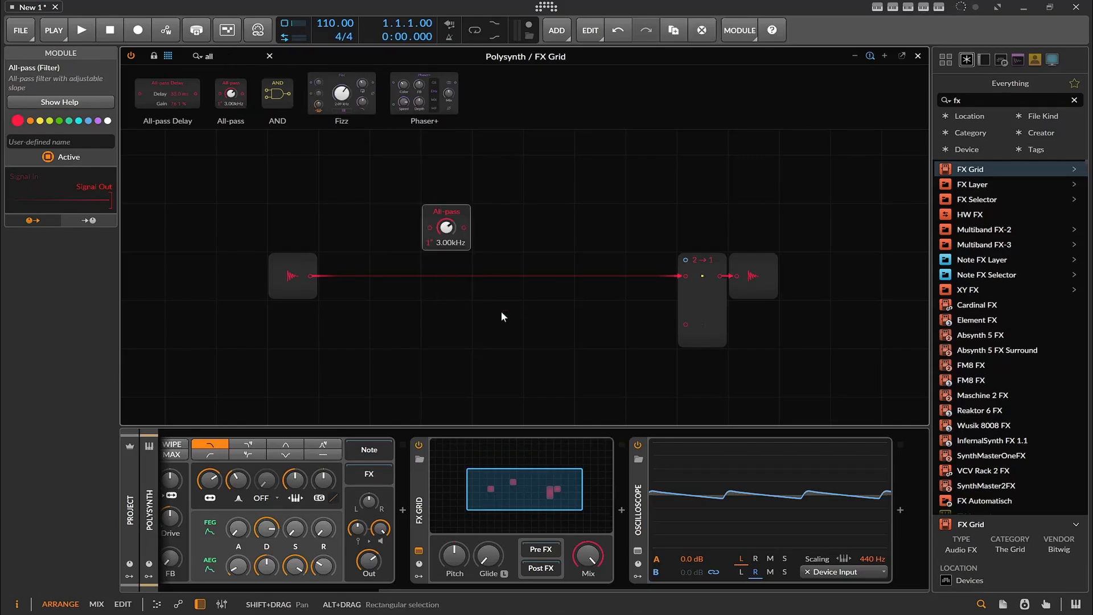
- Place the All-pass filter below the direct cable and duplicate it into a row of four adjoining filters
drag(426, 211, 478, 308)
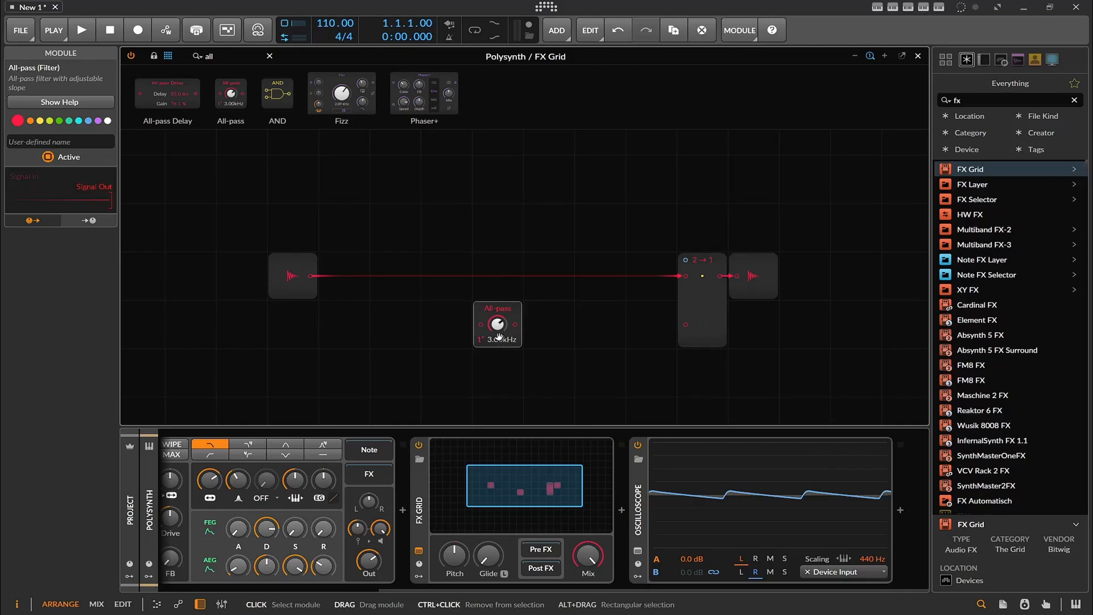
key(ctrl+d)
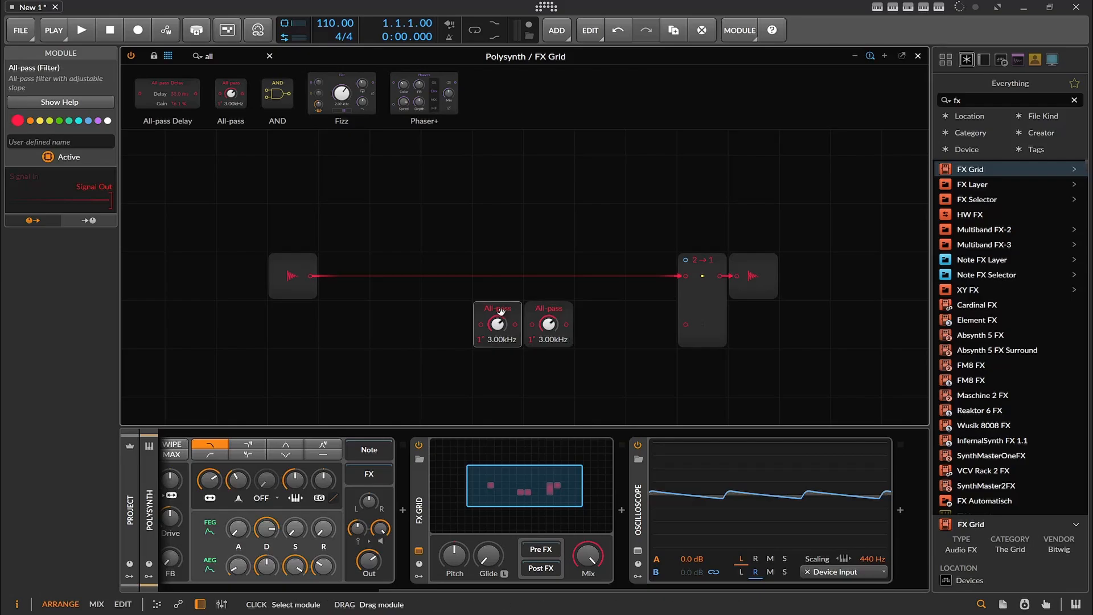
drag(482, 319, 393, 310)
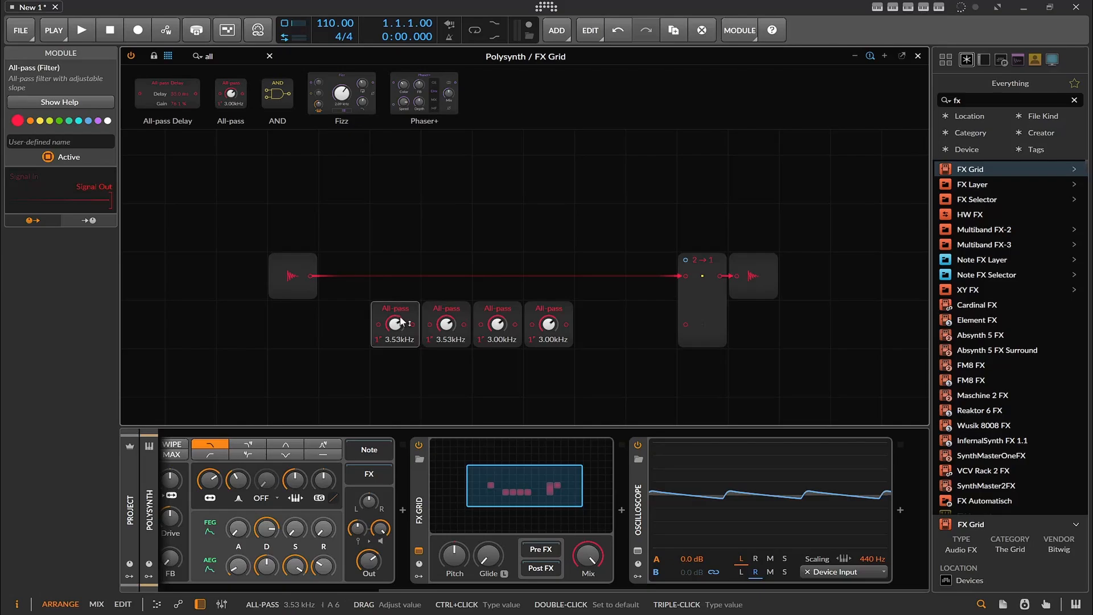
- Move the audio input beside the filter row and route it through the four All-pass filters into the Merge's second signal port
click(303, 278)
drag(303, 278, 429, 324)
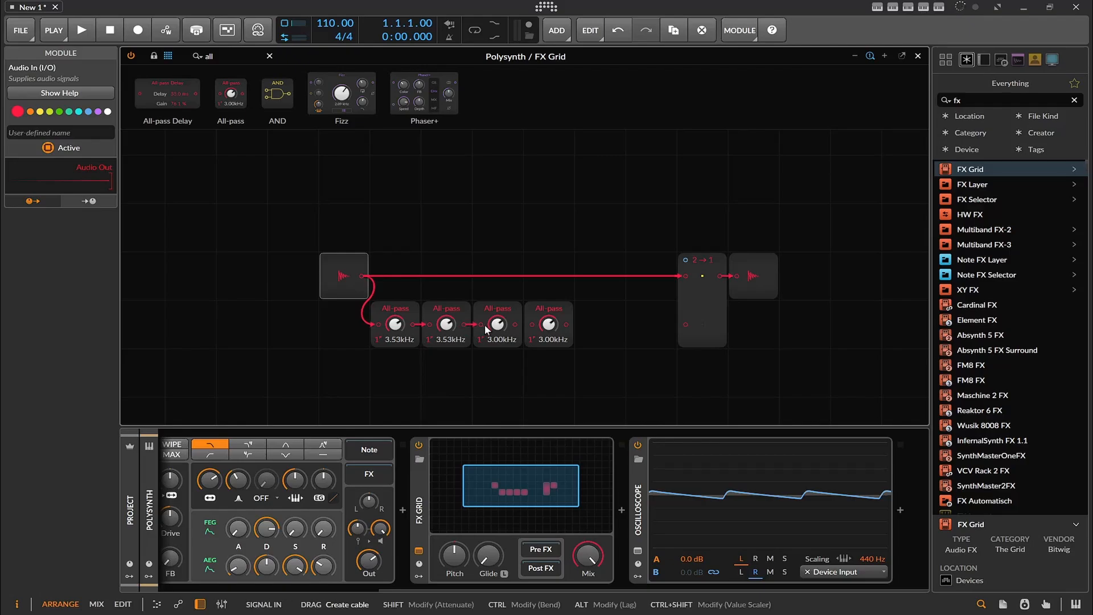
drag(460, 329, 685, 325)
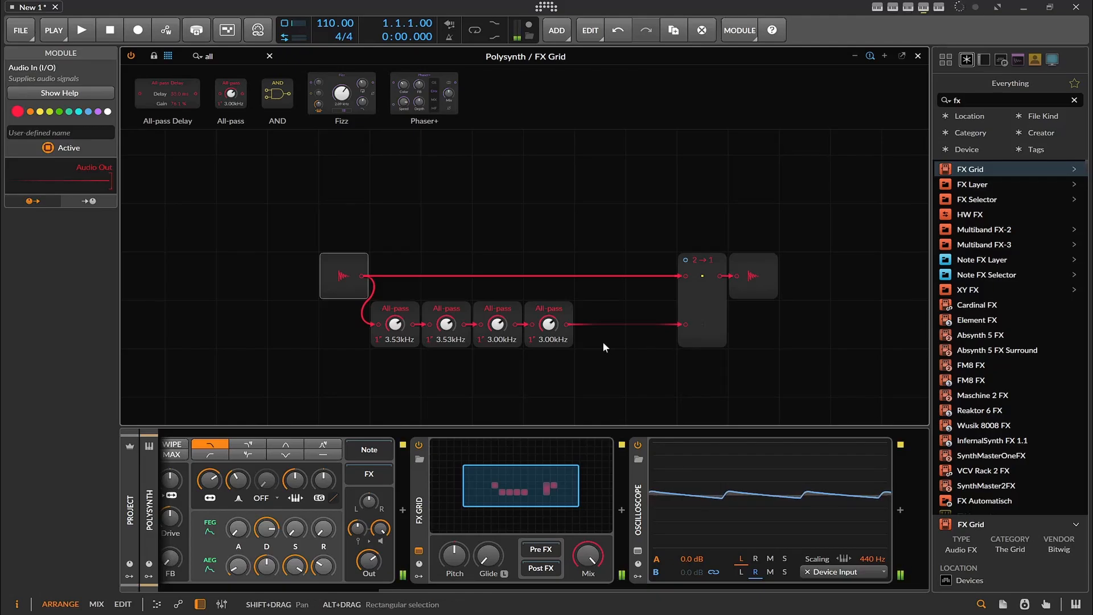
- Set the four All-pass filter frequencies, in signal order, to 142 Hz, 334 Hz, 280 Hz and 183 Hz
drag(394, 324, 394, 376)
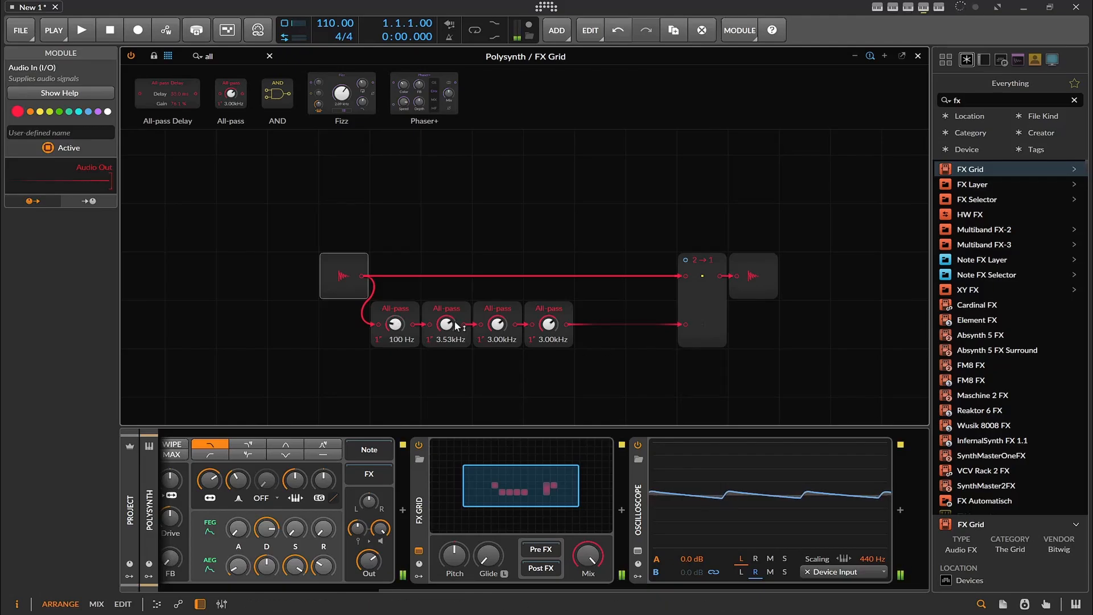
drag(446, 324, 497, 353)
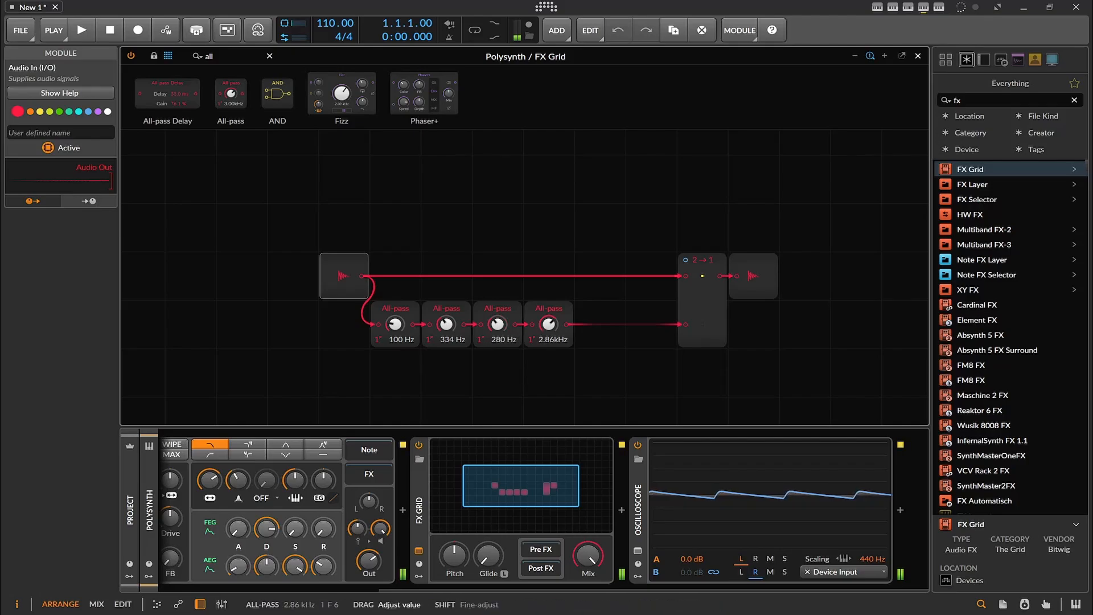
drag(549, 324, 549, 364)
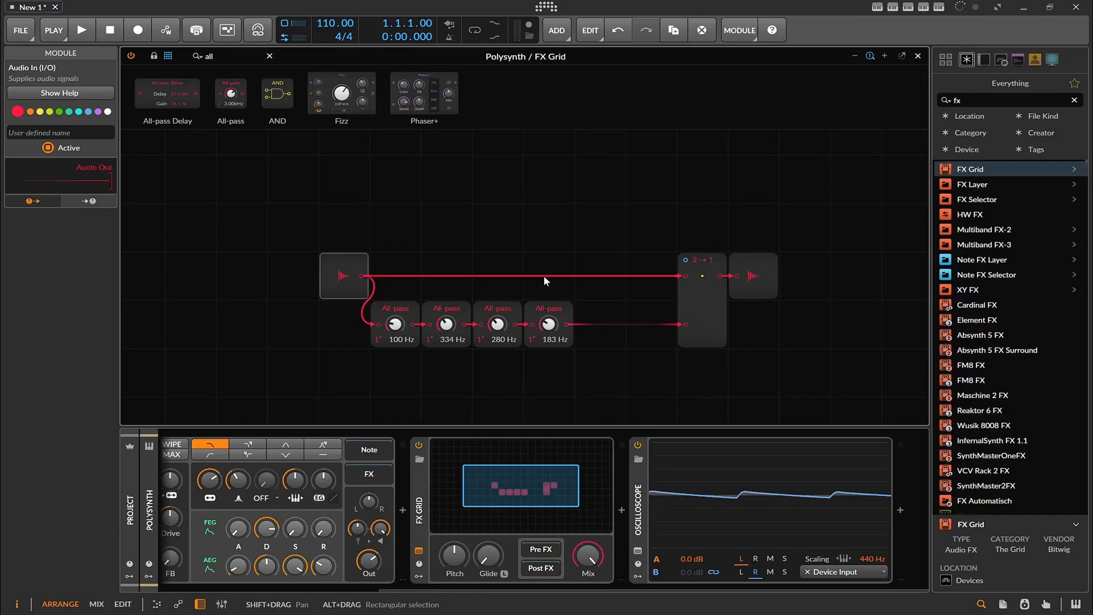
mouse_move(394, 324)
mouse_down()
mouse_move(395, 288)
mouse_move(395, 322)
mouse_up()
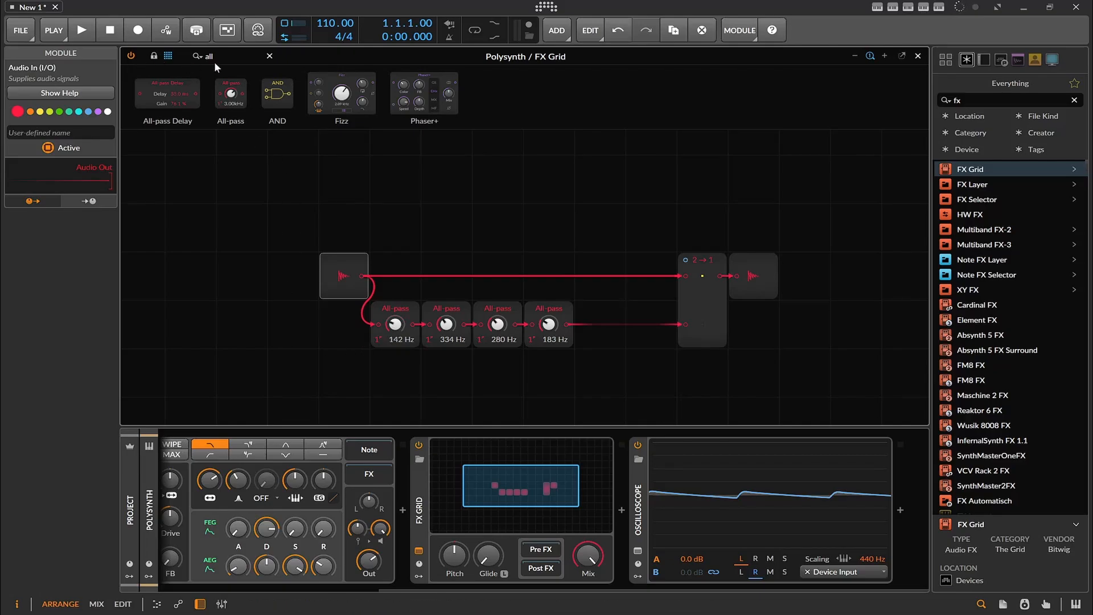
click(269, 57)
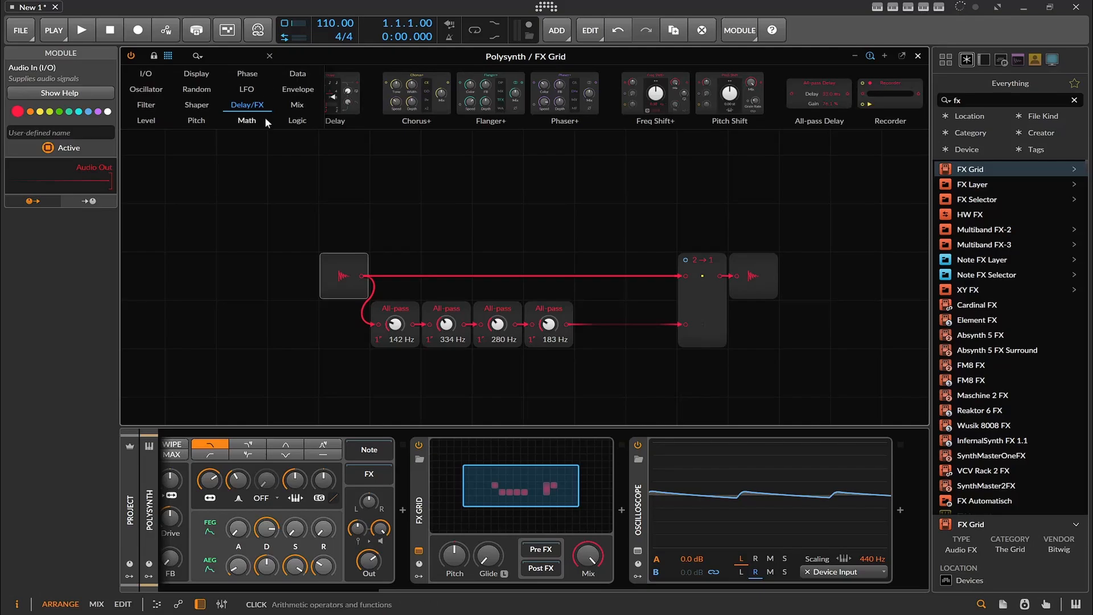
click(147, 122)
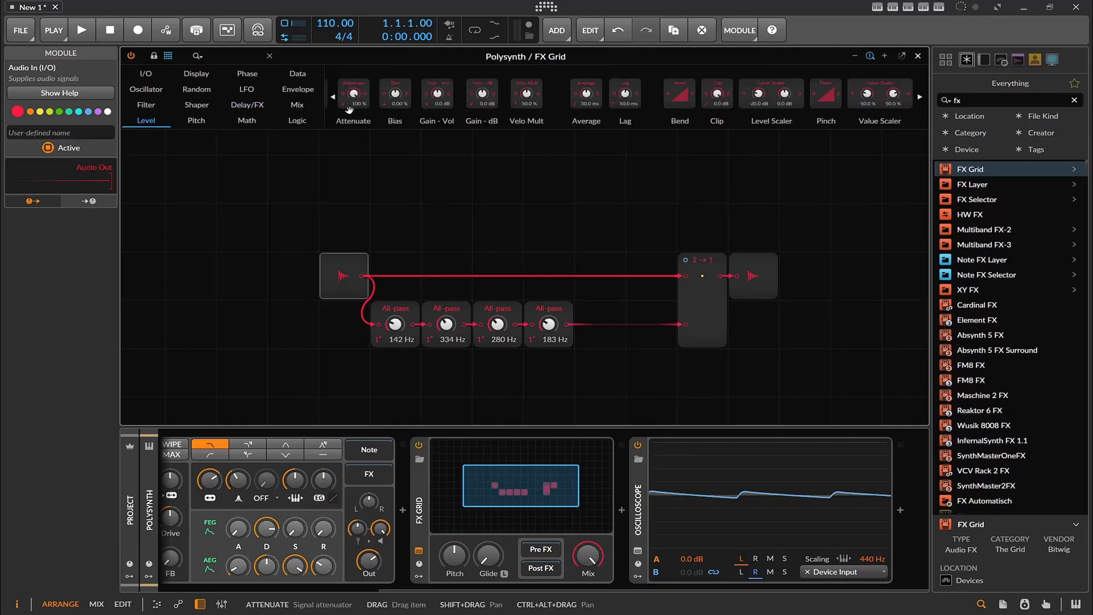
drag(392, 101, 292, 323)
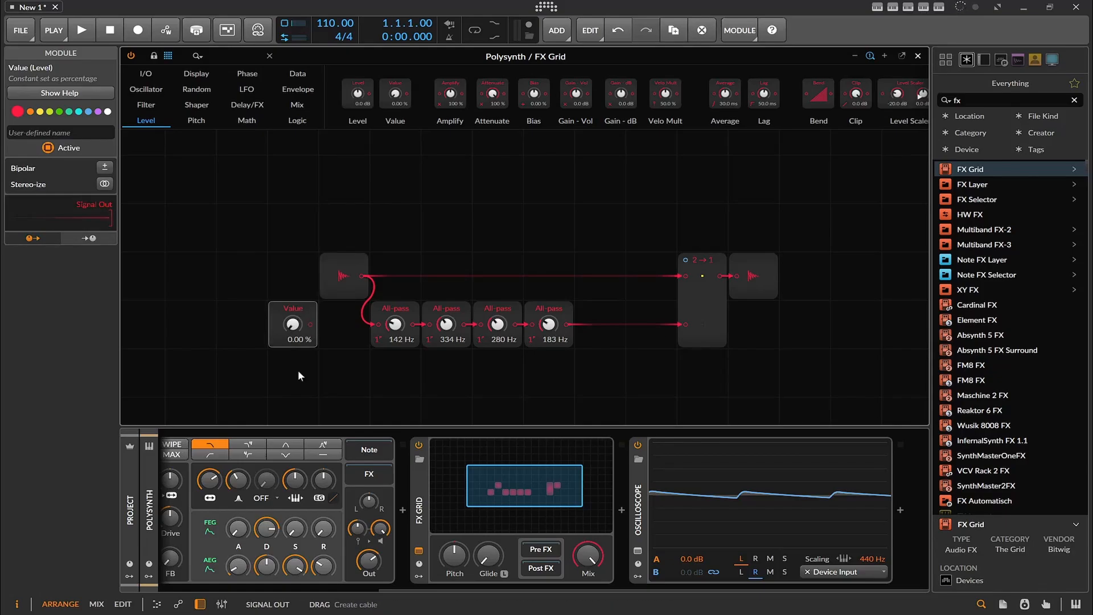
mouse_move(390, 588)
mouse_down()
mouse_move(347, 586)
mouse_move(379, 586)
mouse_up()
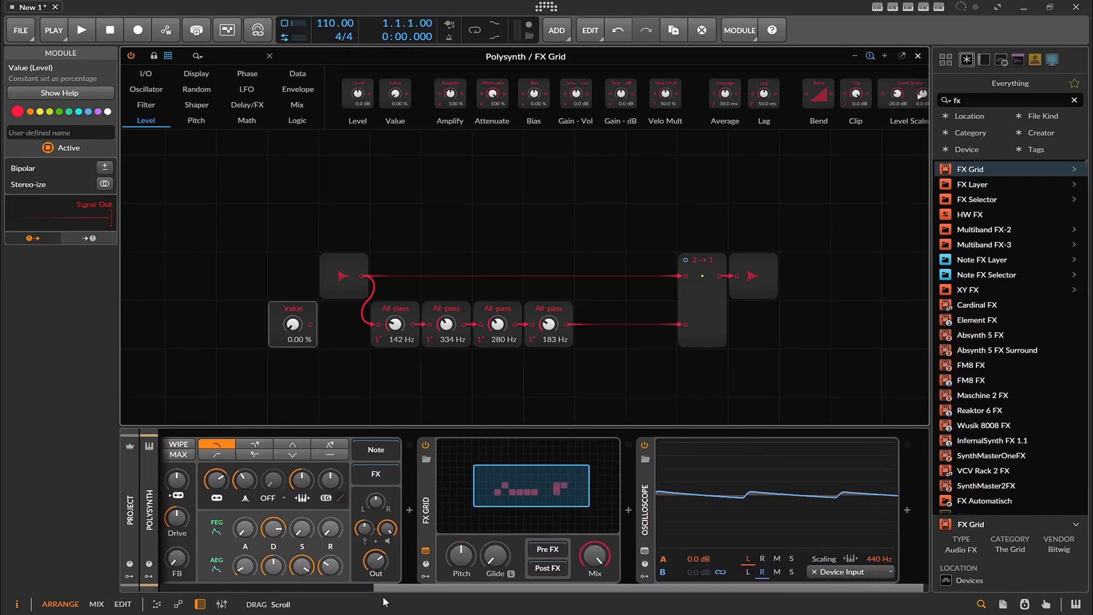
click(287, 310)
click(287, 310)
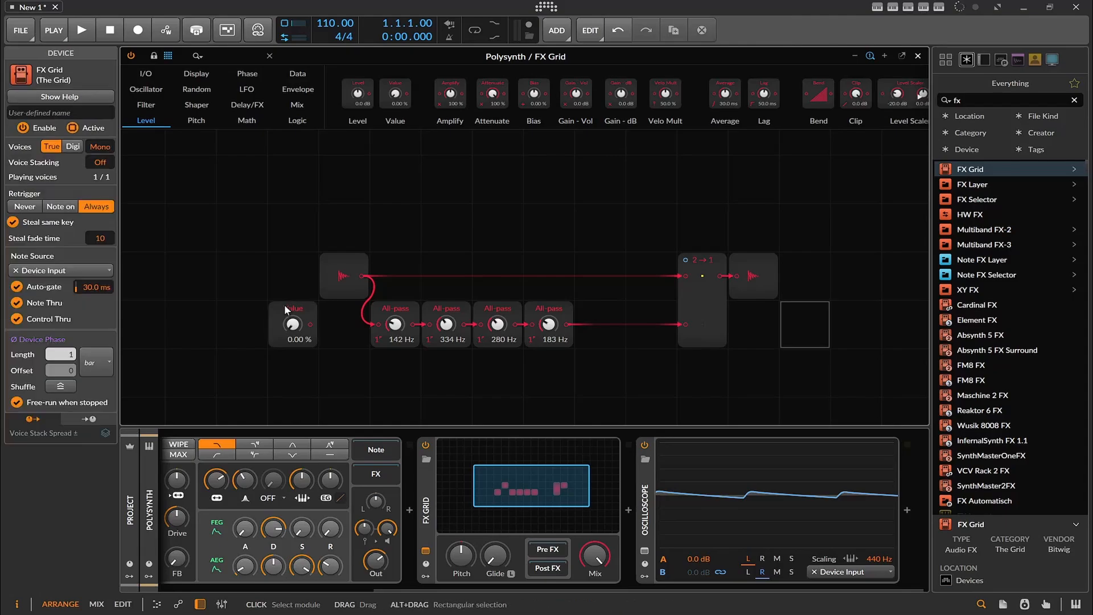
click(295, 310)
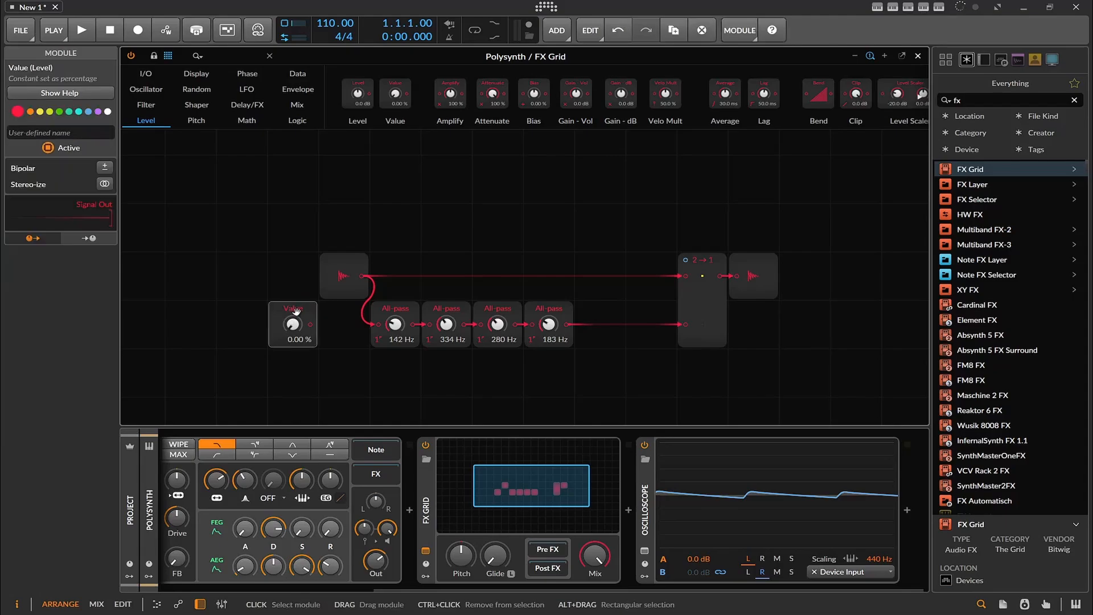
key(Delete)
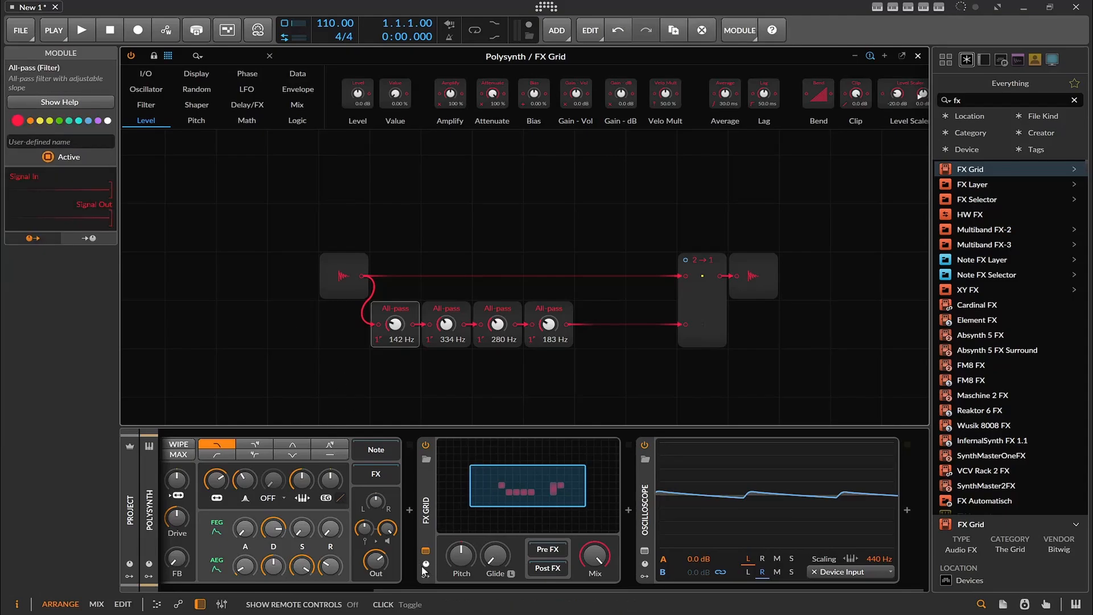
- Add a Macro modulator to the first modulator slot of the FX Grid device
click(427, 576)
click(447, 464)
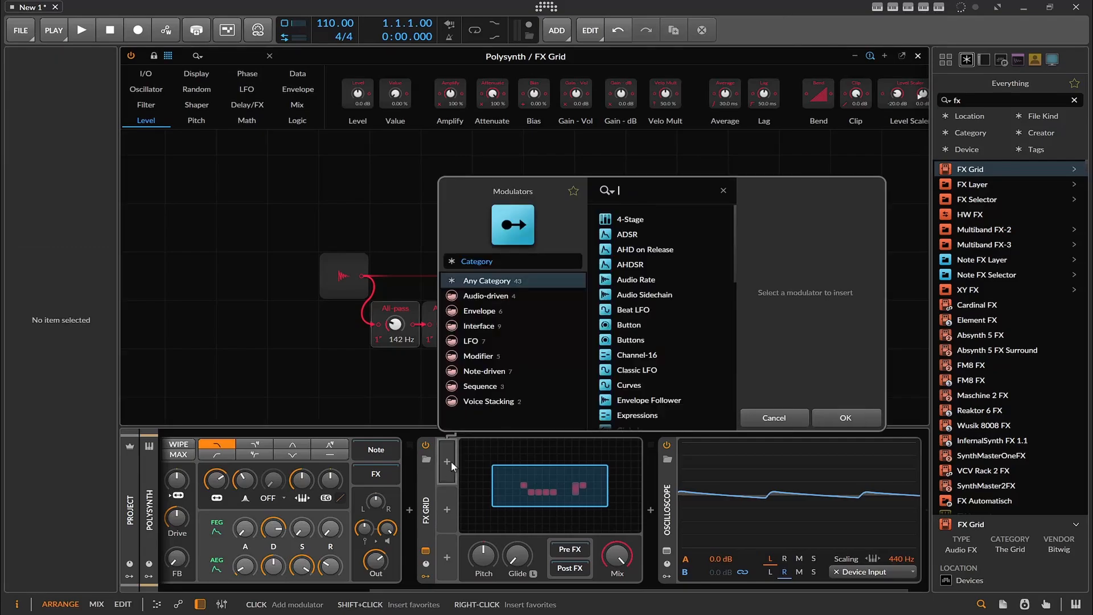
scroll(650, 308, down, 3)
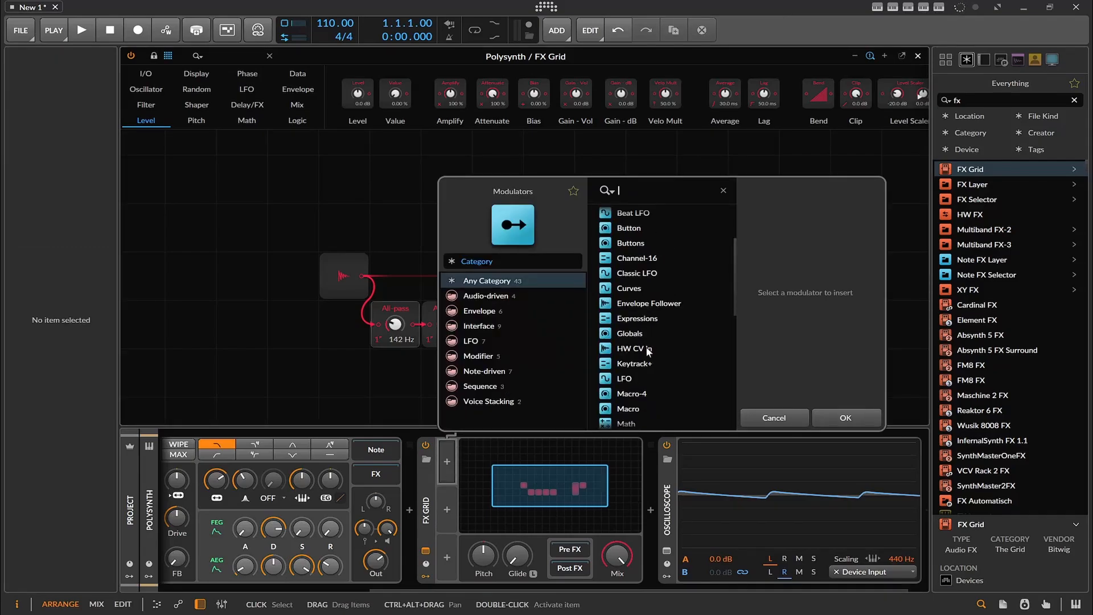
scroll(649, 367, down, 3)
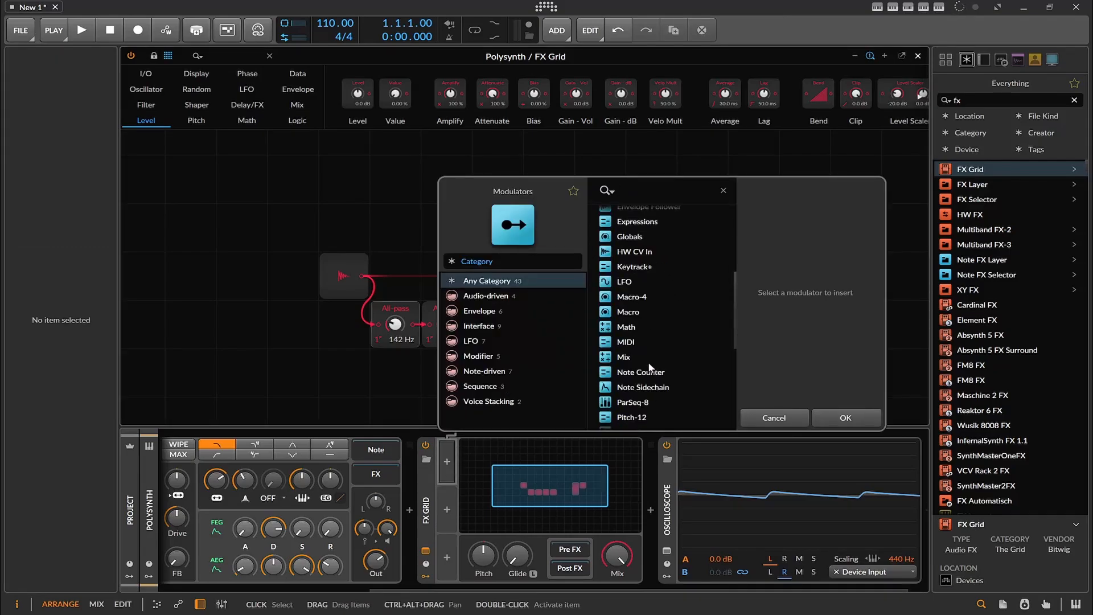
double_click(637, 314)
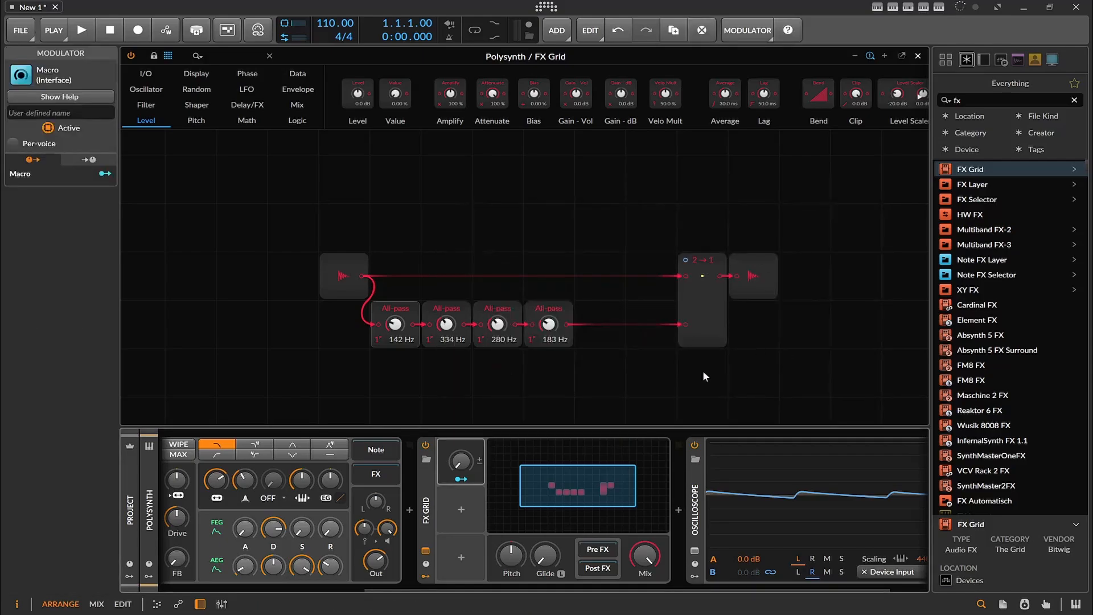
- Map the Macro to the four All-pass frequencies with amounts 50.40, 44.80, 52.00 and 58.40, and turn the Macro up
click(460, 479)
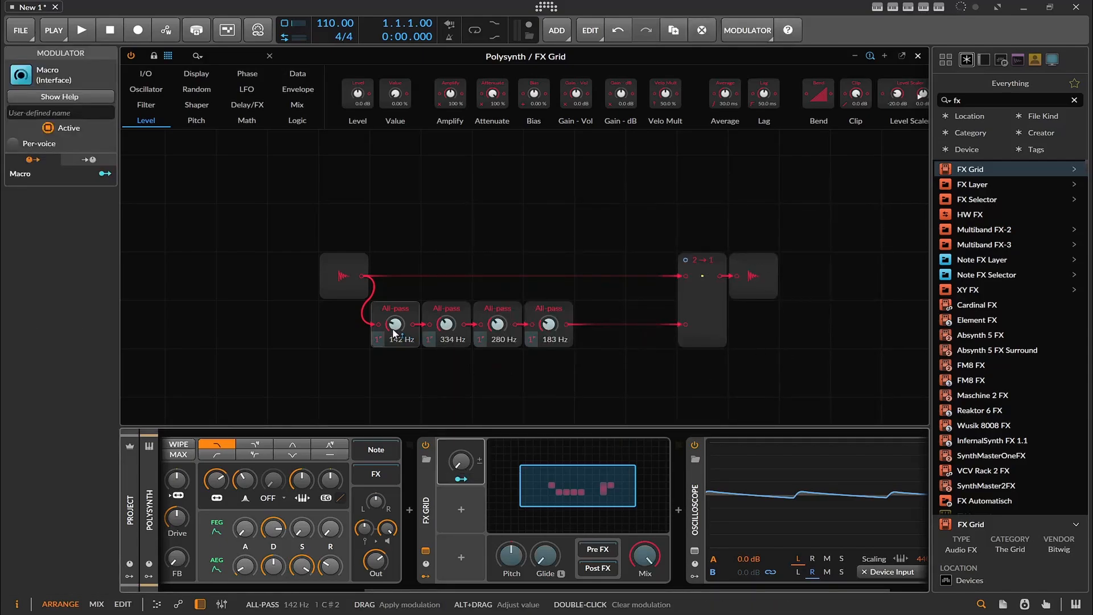
drag(394, 324, 548, 307)
click(460, 479)
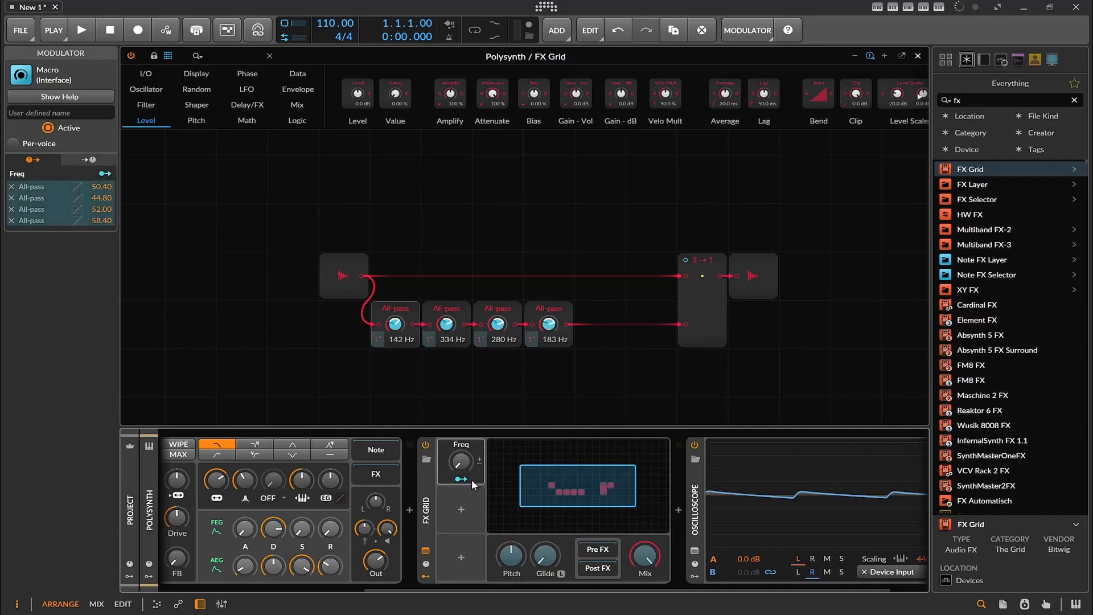
drag(464, 467, 464, 444)
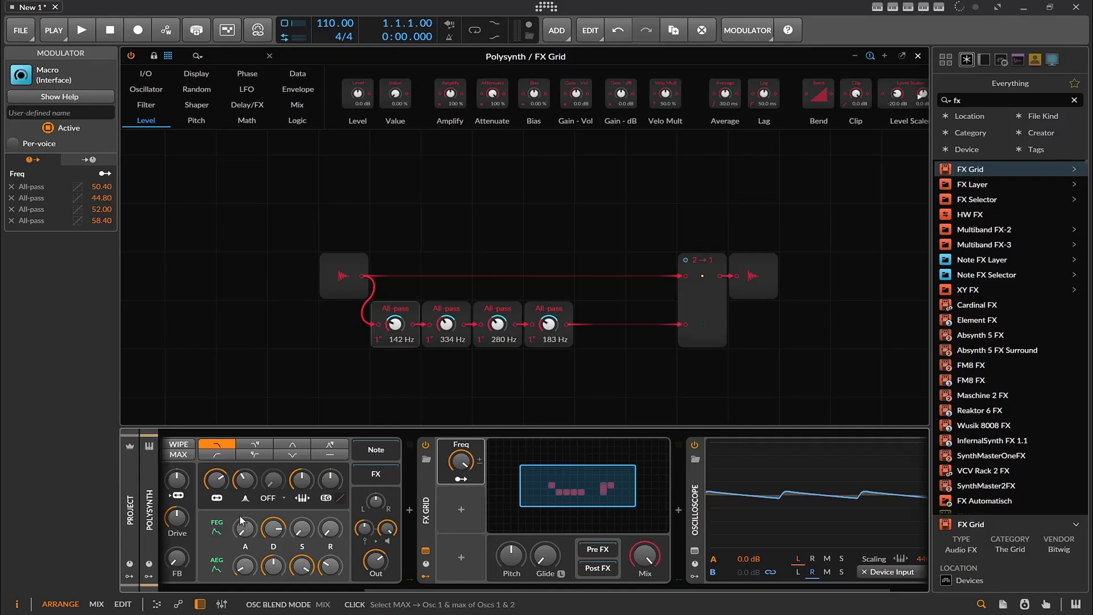
- Set the third All-pass filter's frequency to 2.70 kHz and the fourth's to 653 Hz
drag(410, 585, 227, 584)
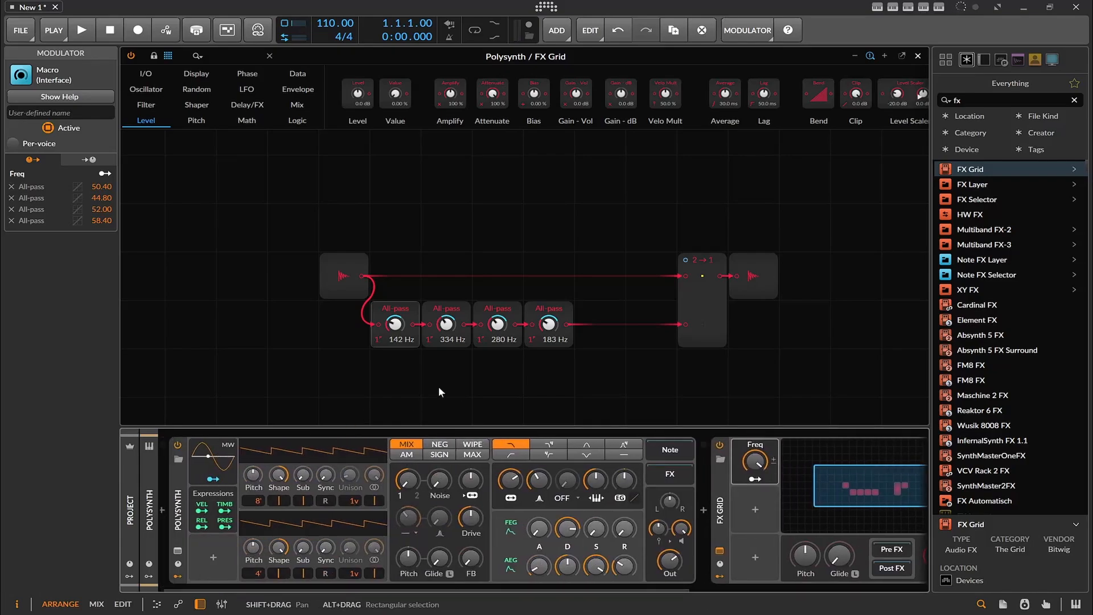
drag(498, 324, 497, 281)
scroll(556, 317, up, 5)
- Delete the Merge module in front of the audio output and show the Mix category of modules
click(716, 311)
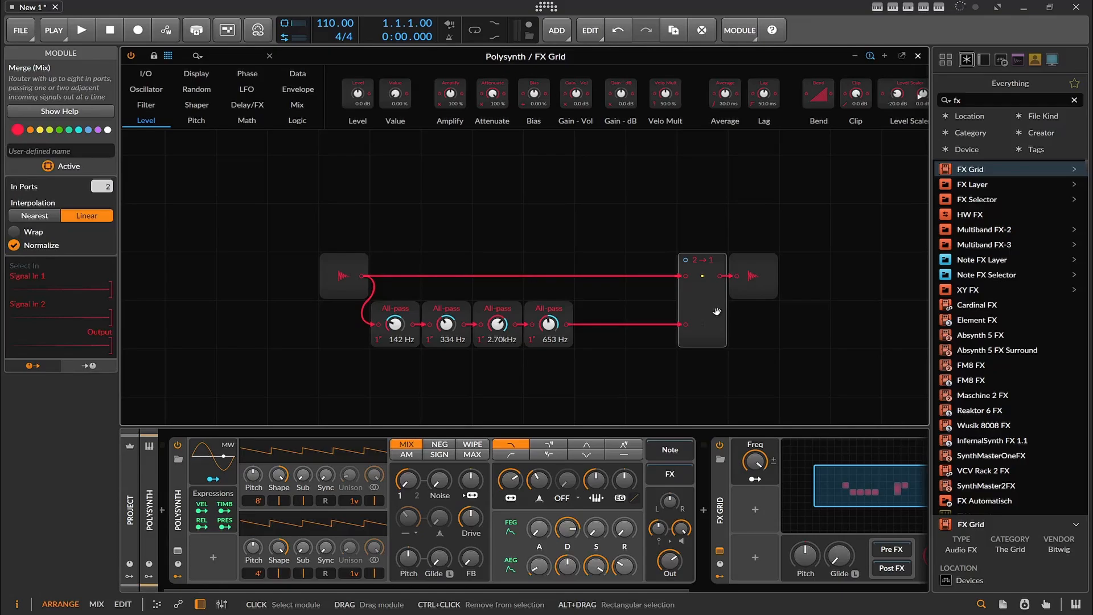
key(Delete)
click(297, 105)
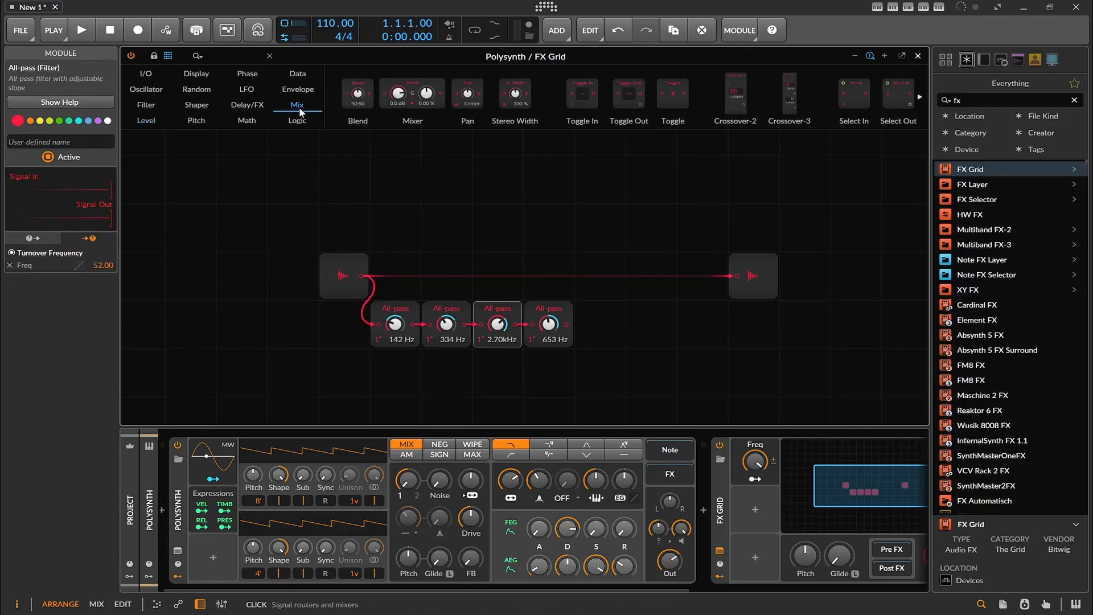
scroll(433, 108, down, 5)
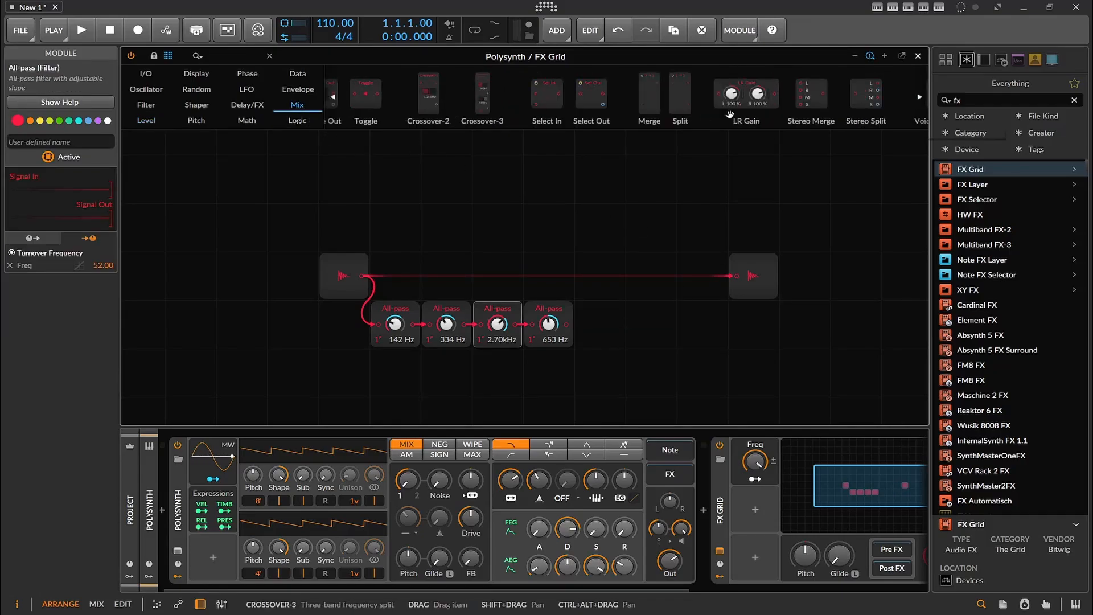
scroll(647, 110, down, 1)
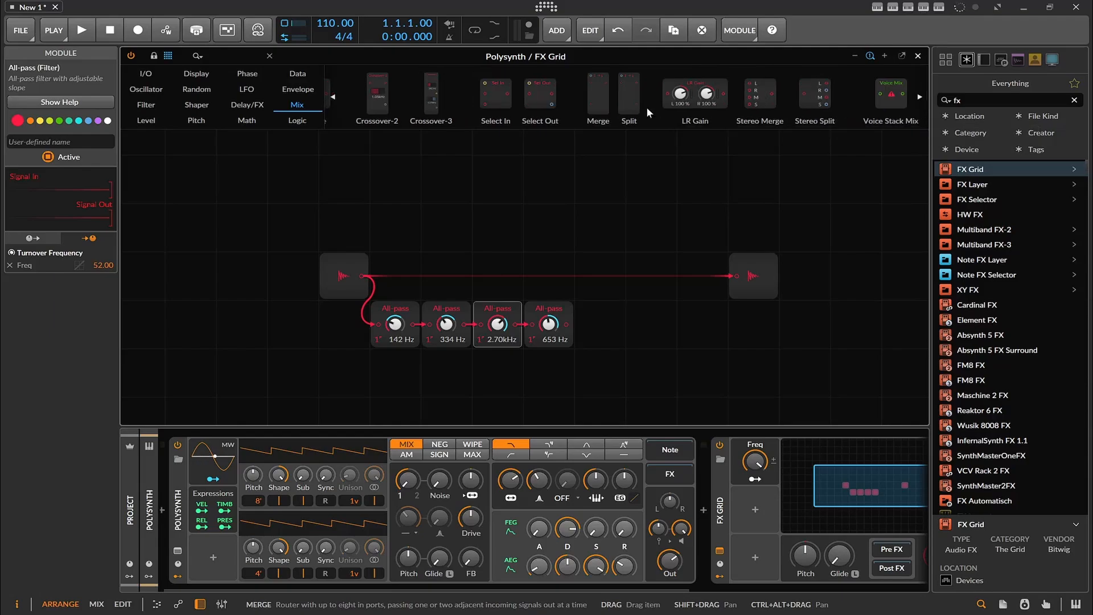
scroll(646, 107, down, 1)
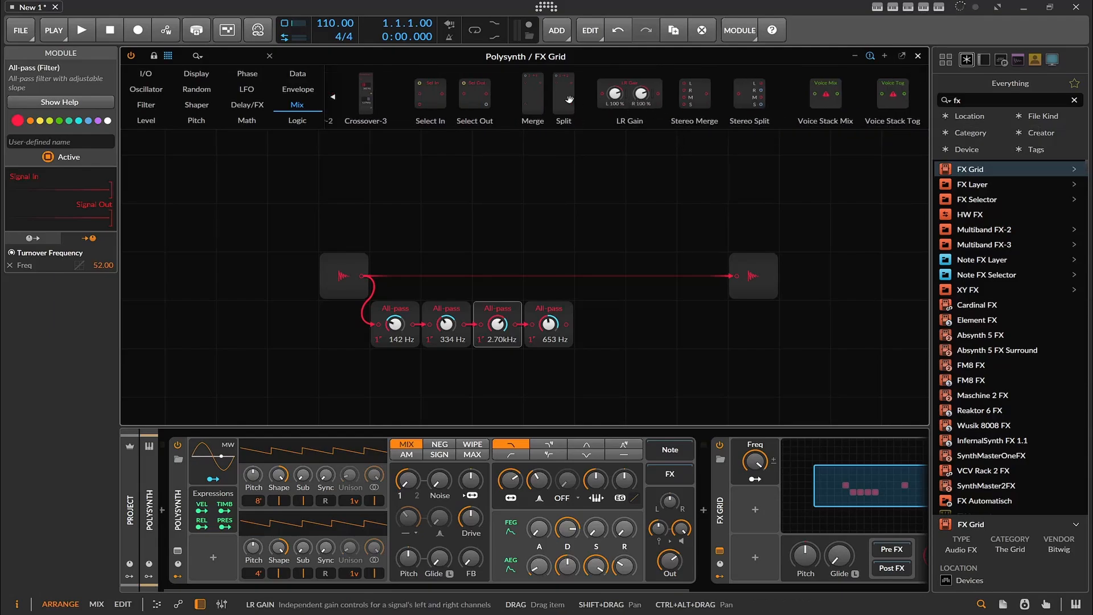
scroll(534, 102, up, 2)
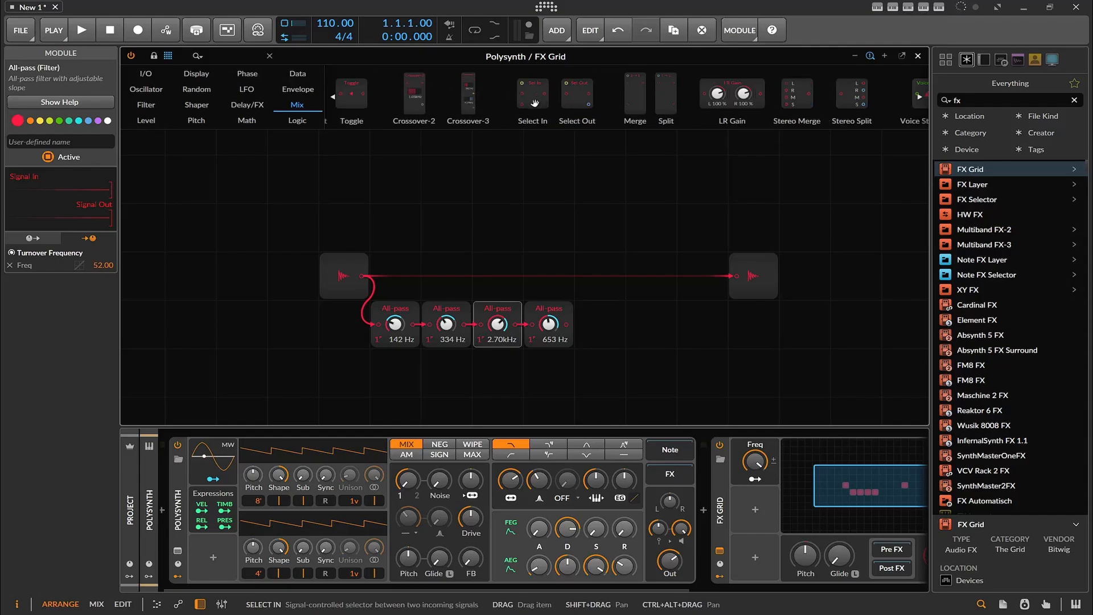
drag(538, 122, 717, 279)
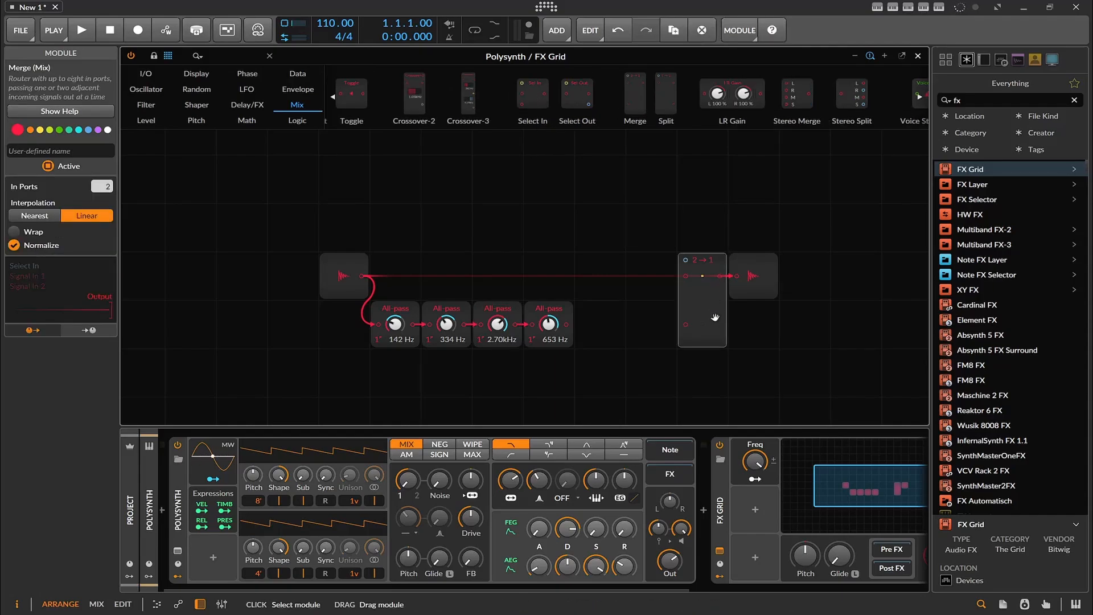
key(Delete)
- Insert a Mixer module in front of the audio output and connect the last All-pass filter to its second channel
scroll(436, 94, up, 4)
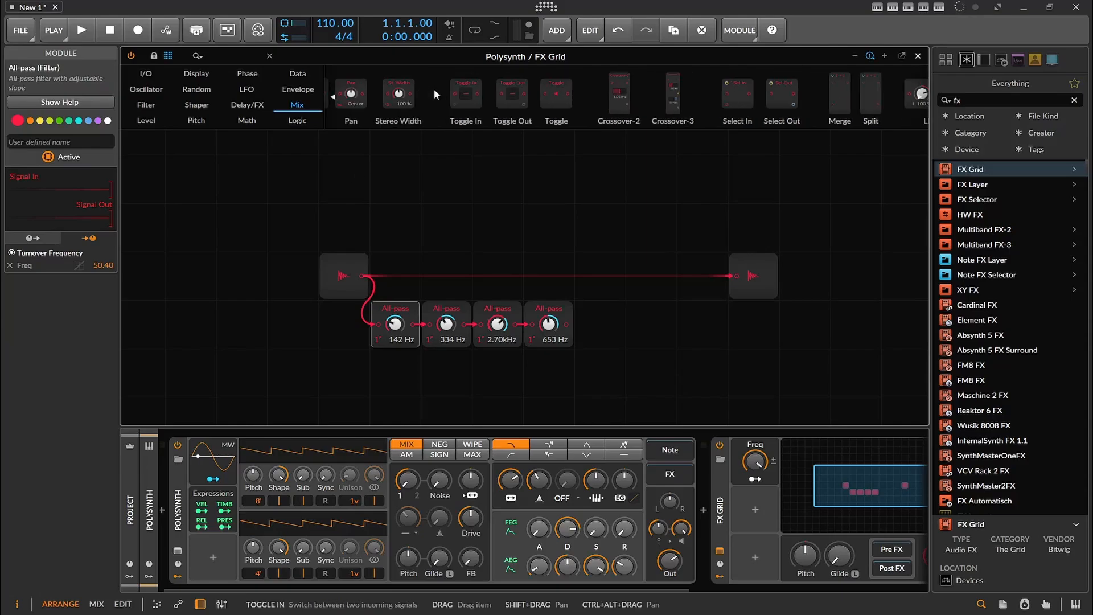
drag(431, 111, 733, 285)
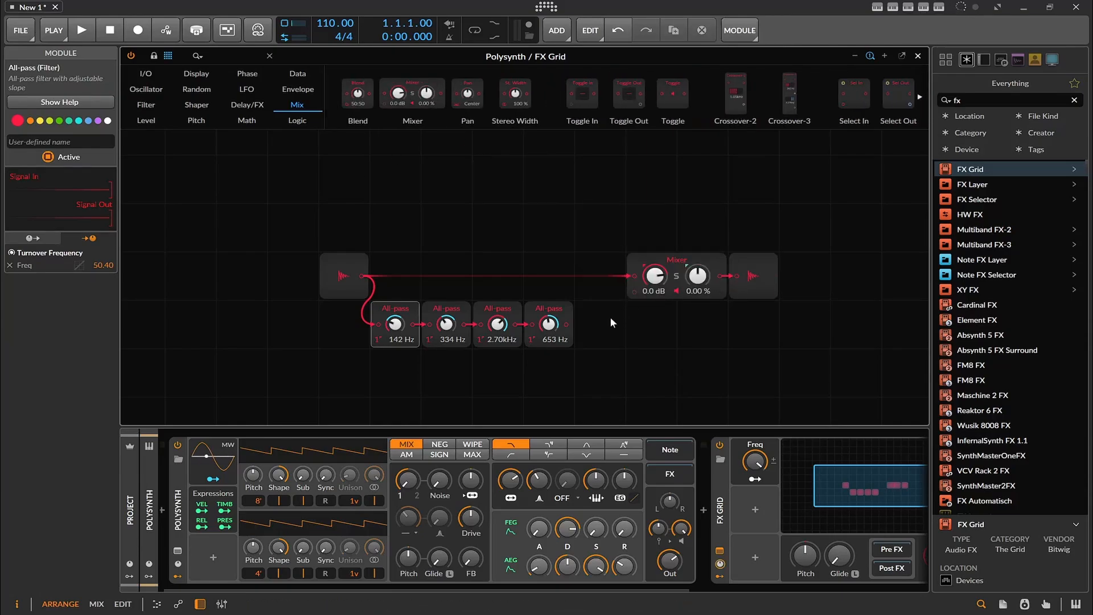
drag(568, 324, 637, 296)
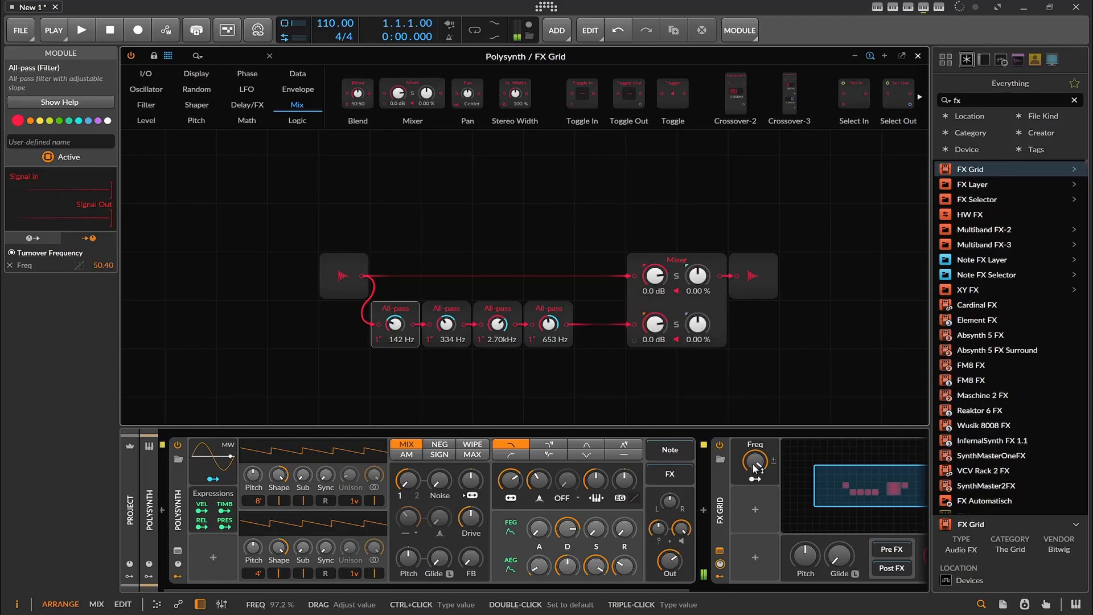
- Sweep the Freq macro with the Oscilloscope device in view and turn the macro down to its minimum
drag(754, 462, 754, 468)
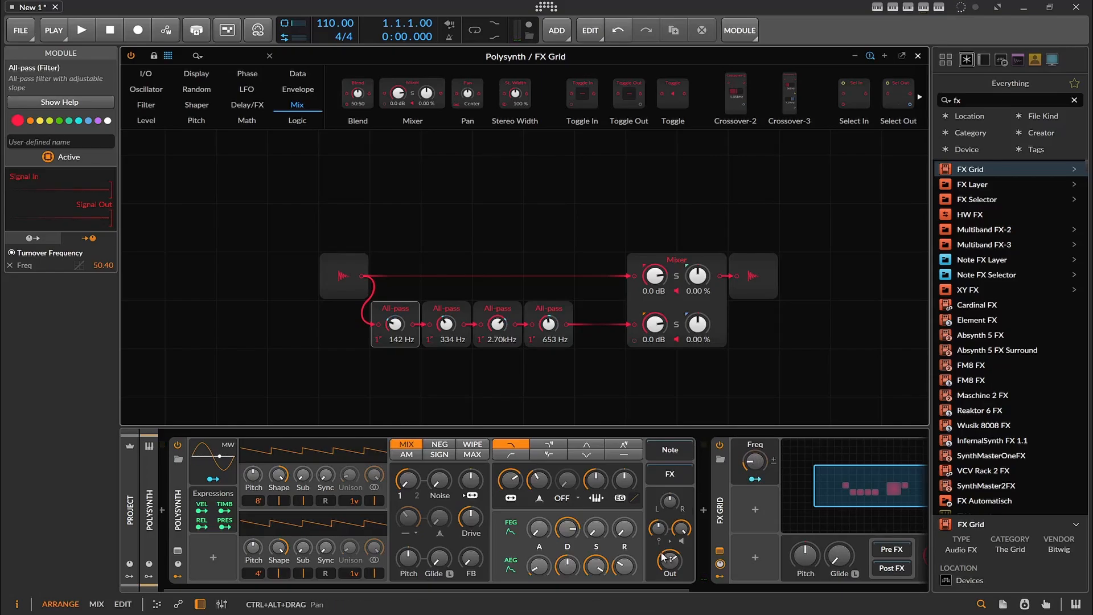
drag(654, 591, 756, 546)
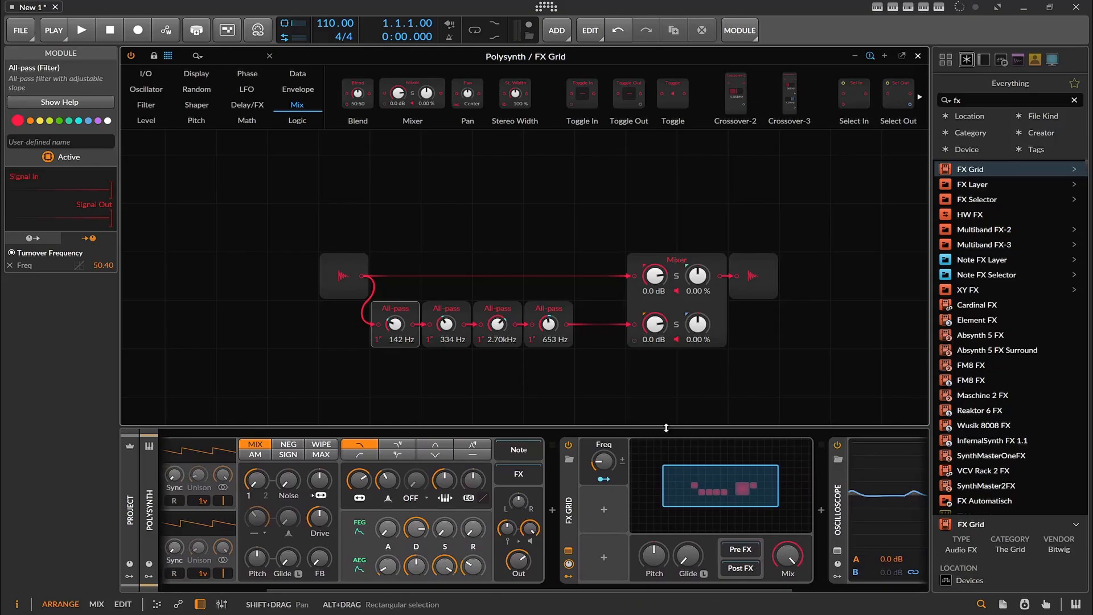
drag(603, 461, 602, 461)
drag(637, 589, 816, 580)
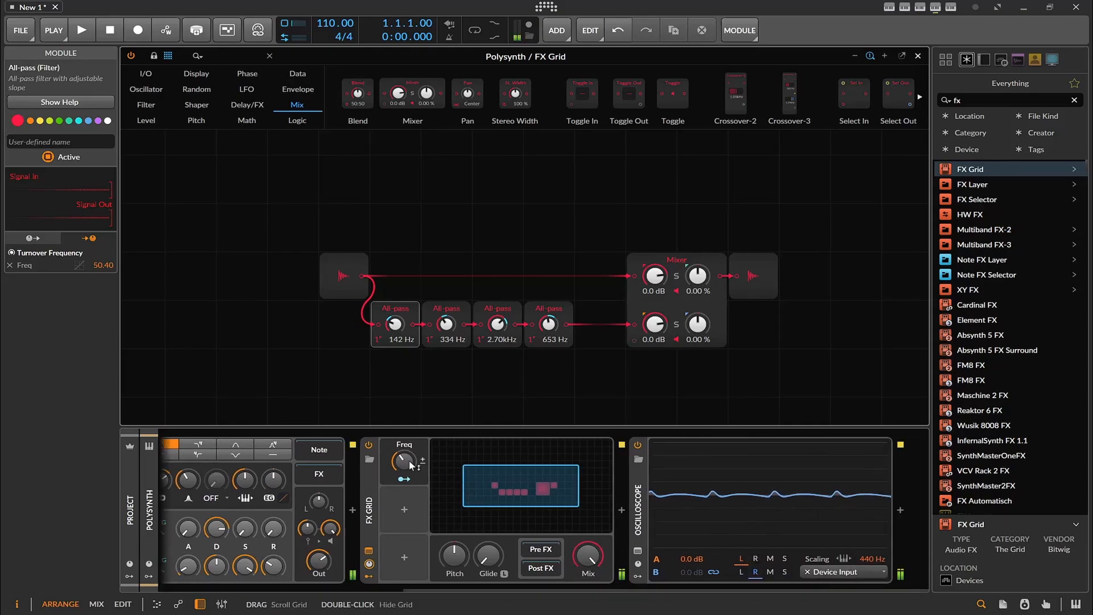
drag(403, 461, 403, 546)
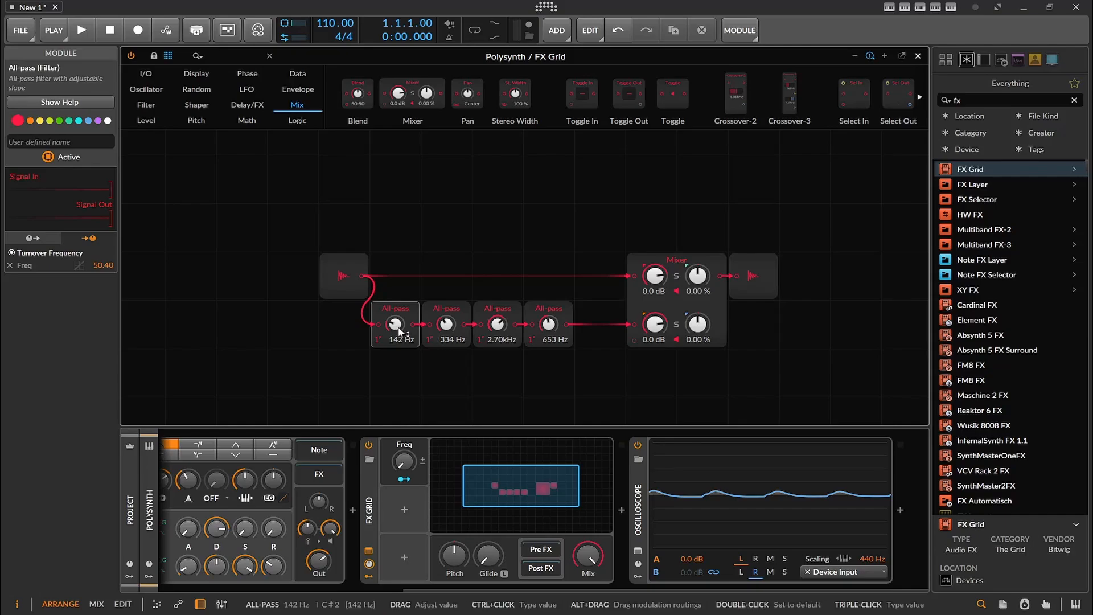
- Set the first three All-pass filter frequencies, in signal order, to 19.4 Hz, 20.4 Hz and 784 Hz
drag(394, 324, 394, 365)
drag(444, 332, 444, 364)
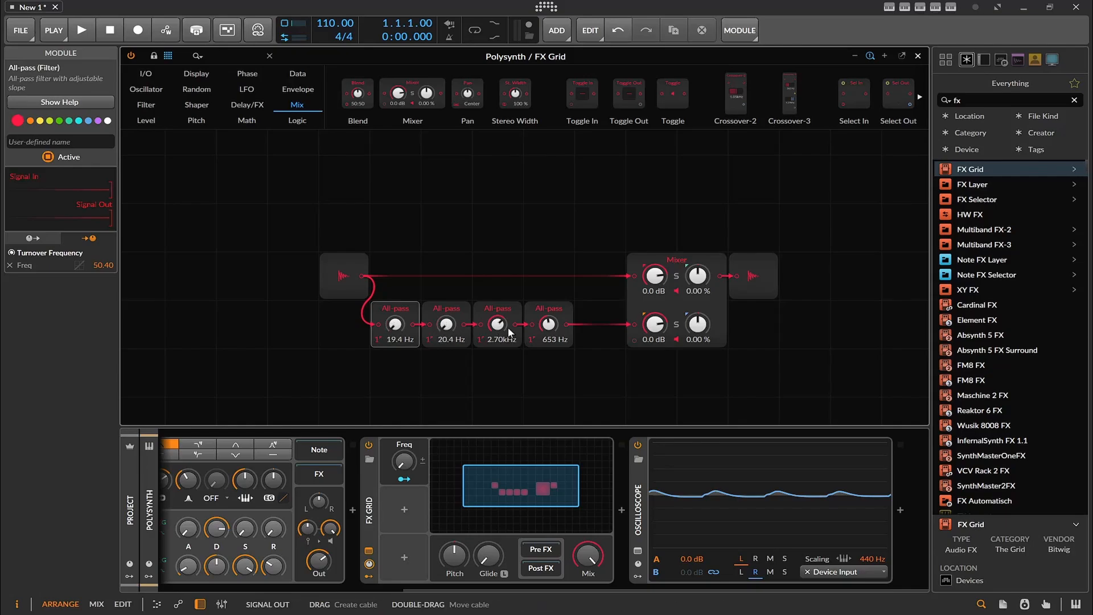
mouse_move(496, 327)
mouse_down()
mouse_move(504, 372)
mouse_move(510, 344)
mouse_up()
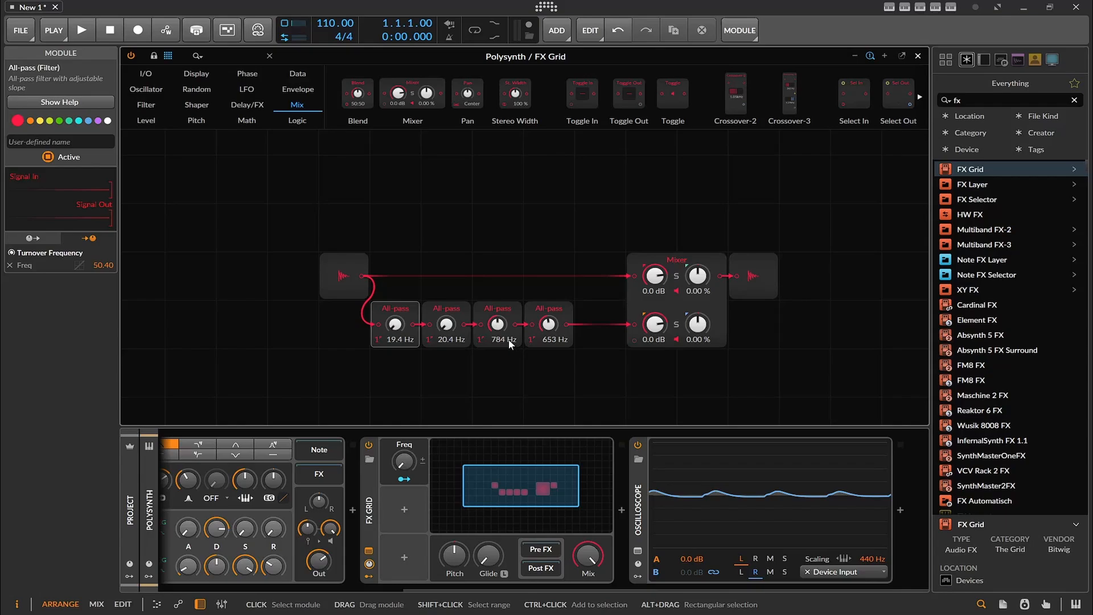
- Move the audio input away from the filter row, place the first All-pass filter diagonally below it, and disconnect that filter from the chain
drag(354, 259, 244, 255)
click(395, 312)
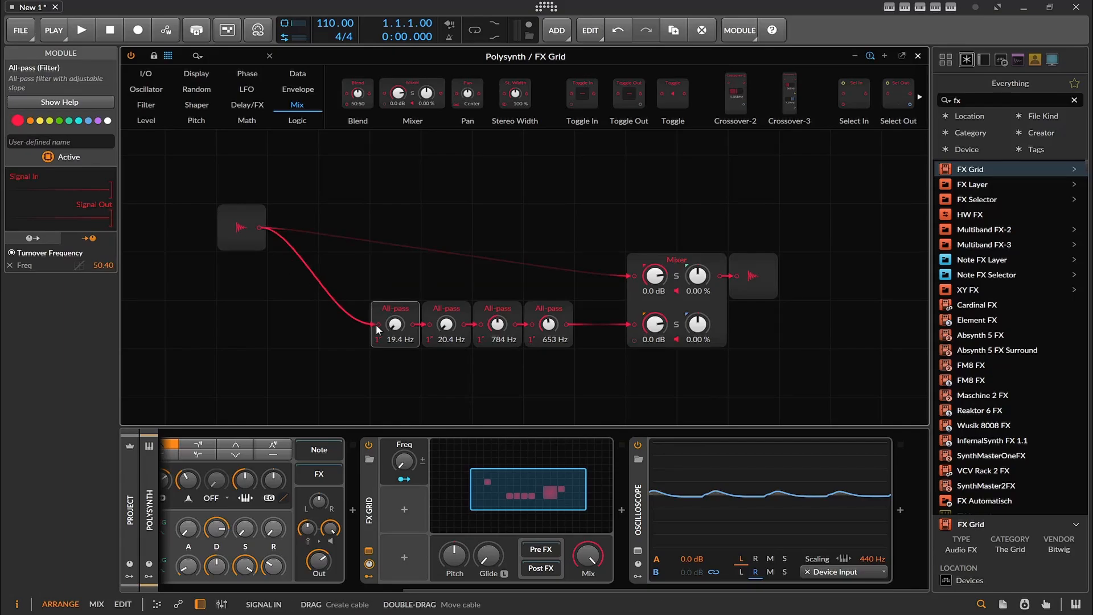
drag(385, 316, 283, 268)
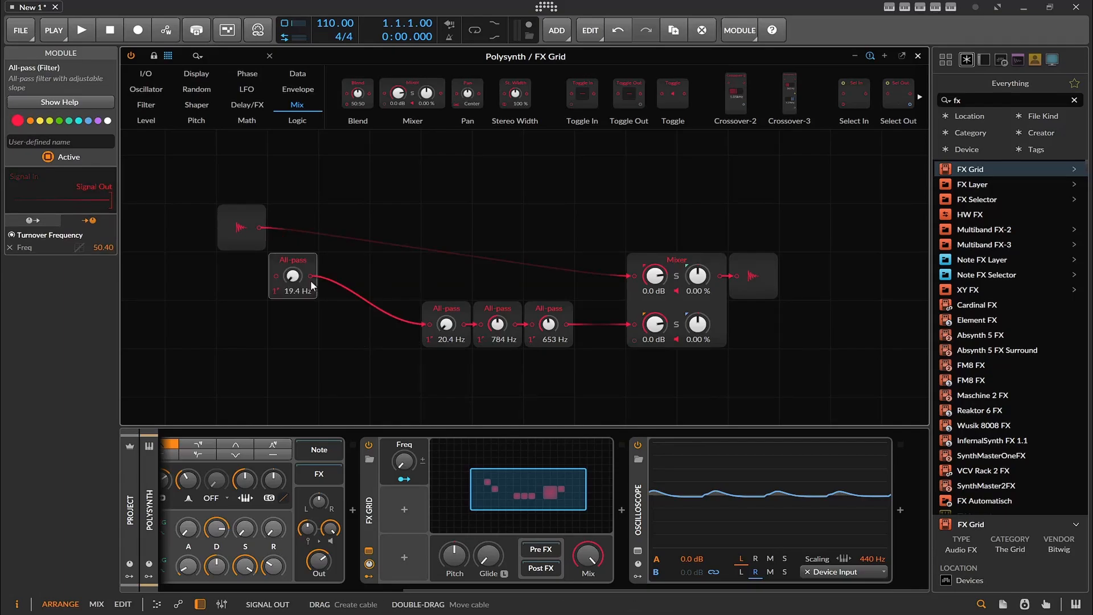
double_click(311, 279)
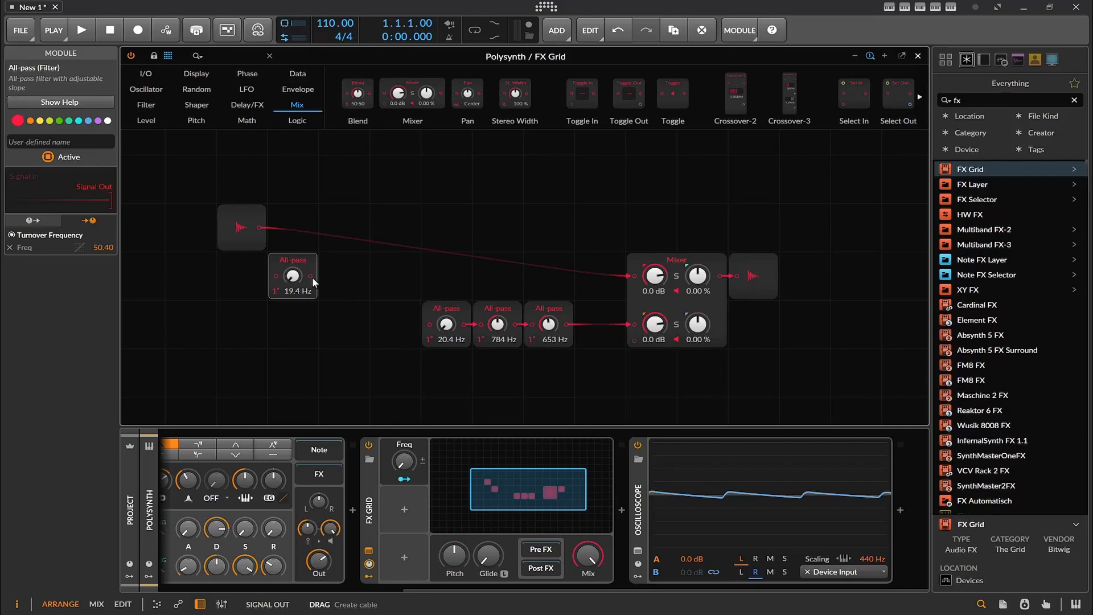
- Add an Oscilloscope module fed by the audio input and the detached All-pass filter, and feed that filter from the audio input
click(197, 73)
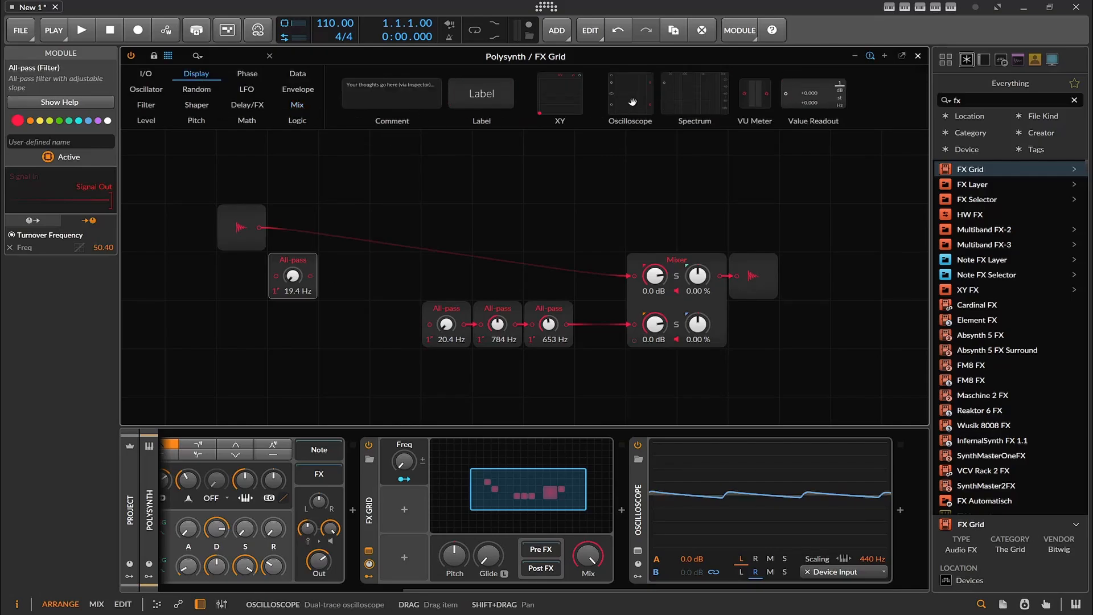
drag(632, 102, 444, 228)
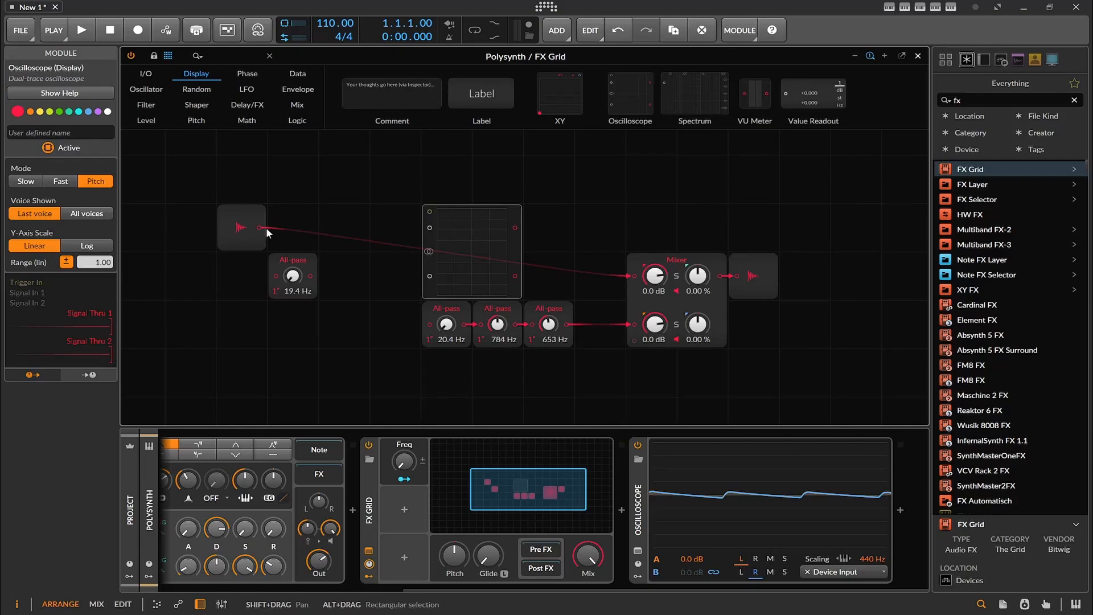
drag(262, 229, 429, 227)
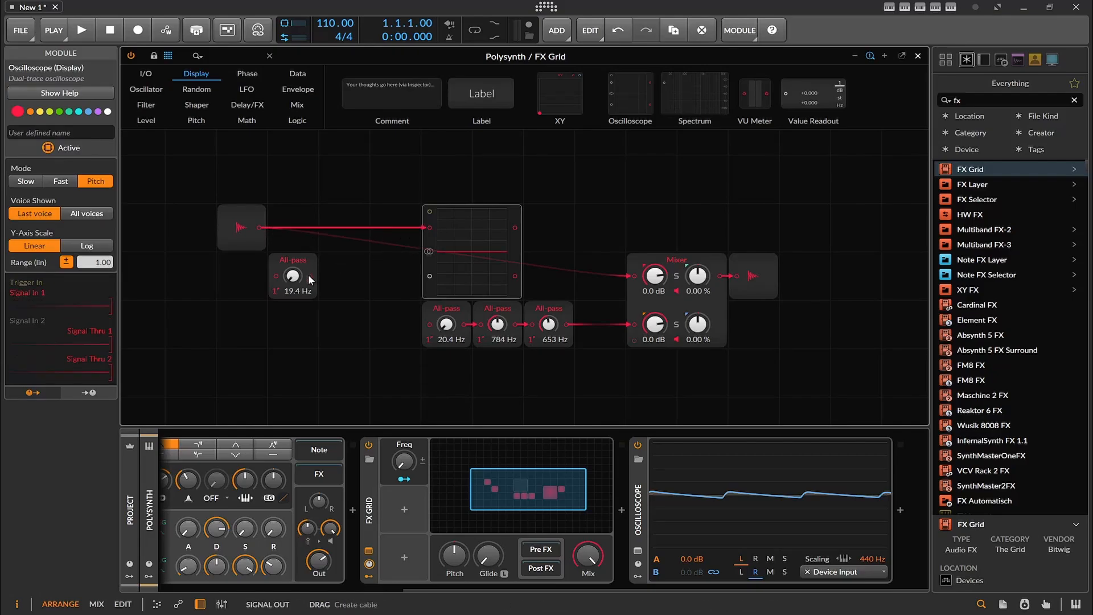
drag(309, 277, 429, 275)
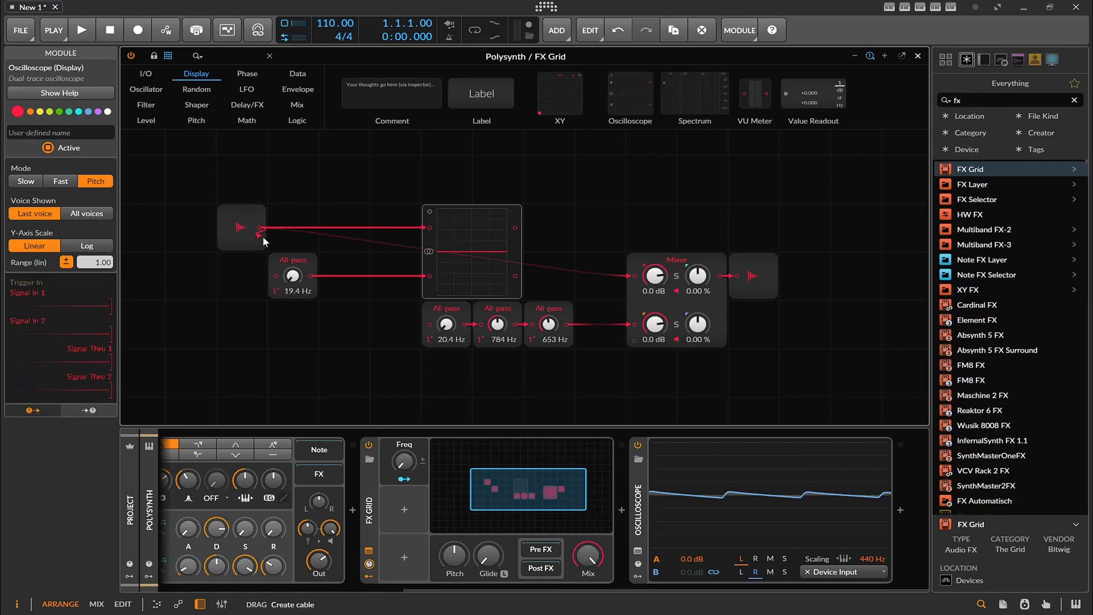
drag(263, 241, 276, 277)
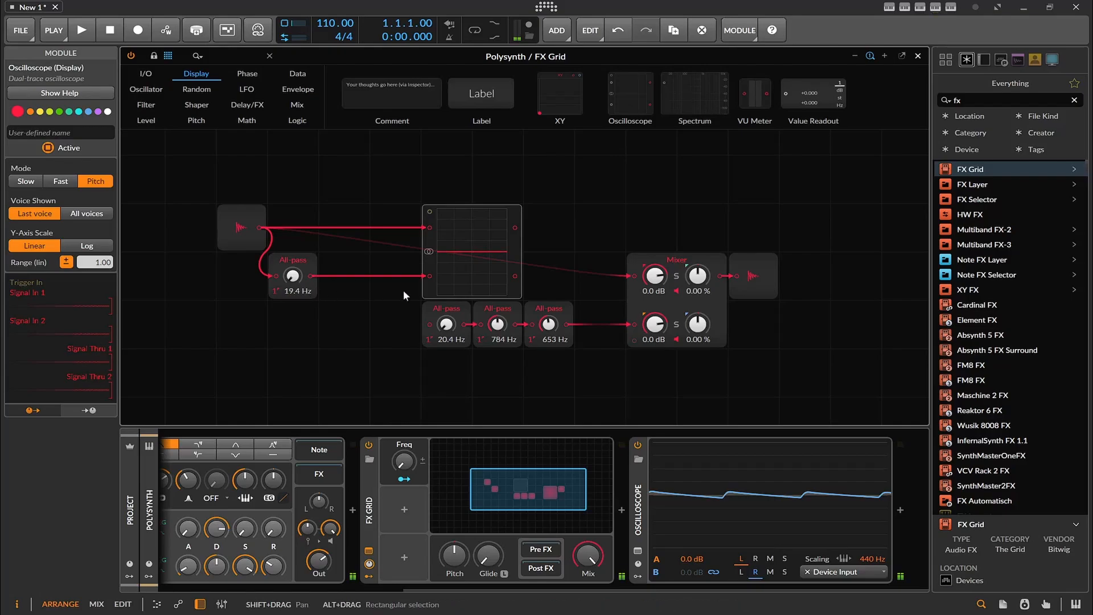
- Set the detached All-pass filter to 256 Hz and move the Oscilloscope module one grid cell closer to it
click(430, 252)
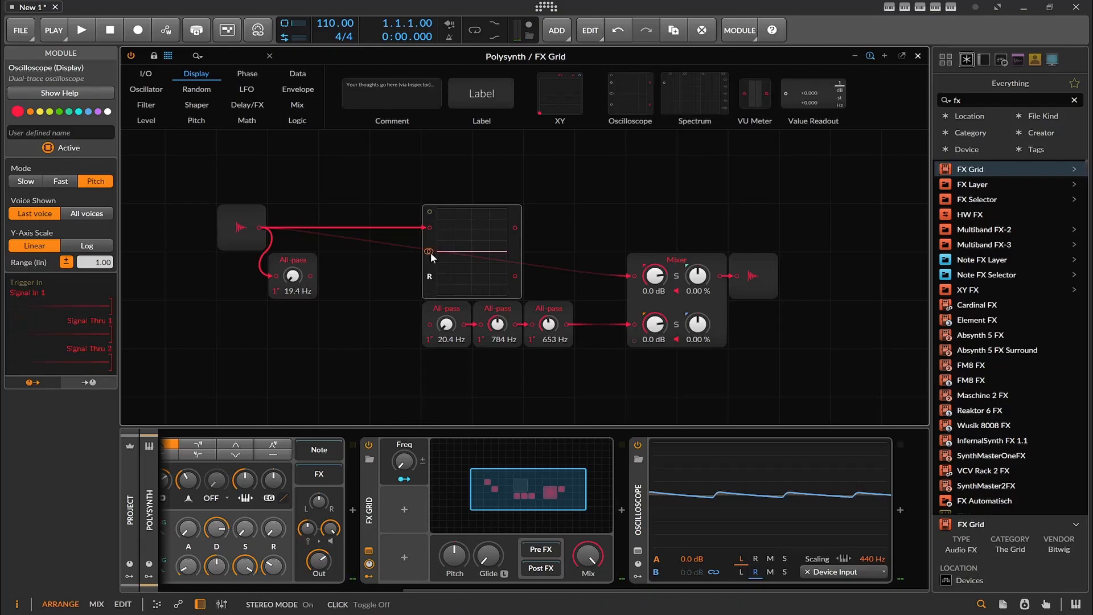
click(429, 252)
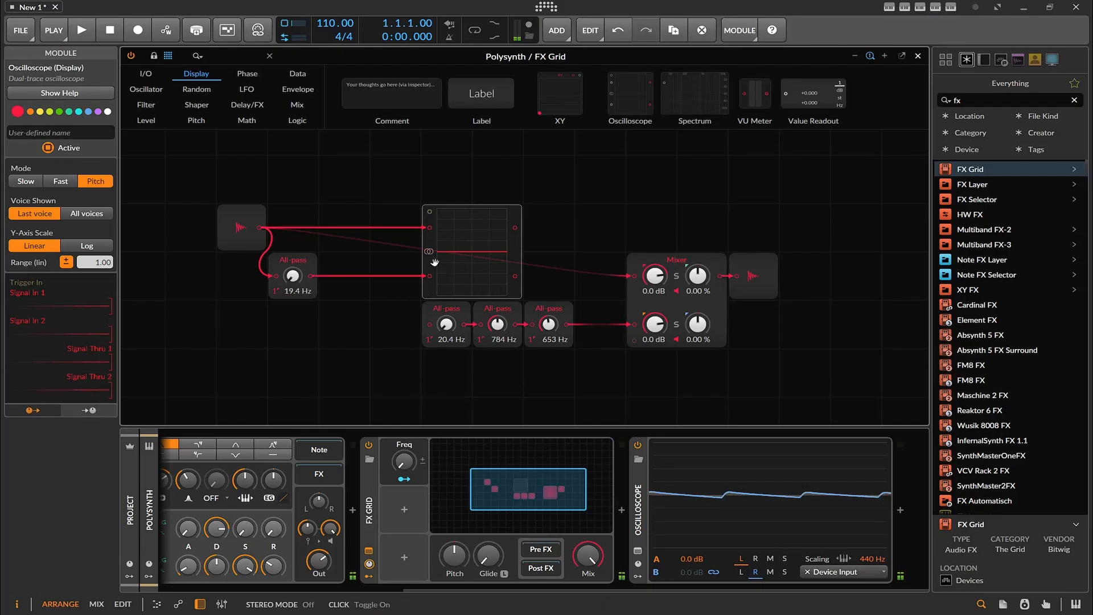
mouse_move(292, 275)
mouse_down()
mouse_move(292, 244)
mouse_move(292, 278)
mouse_up()
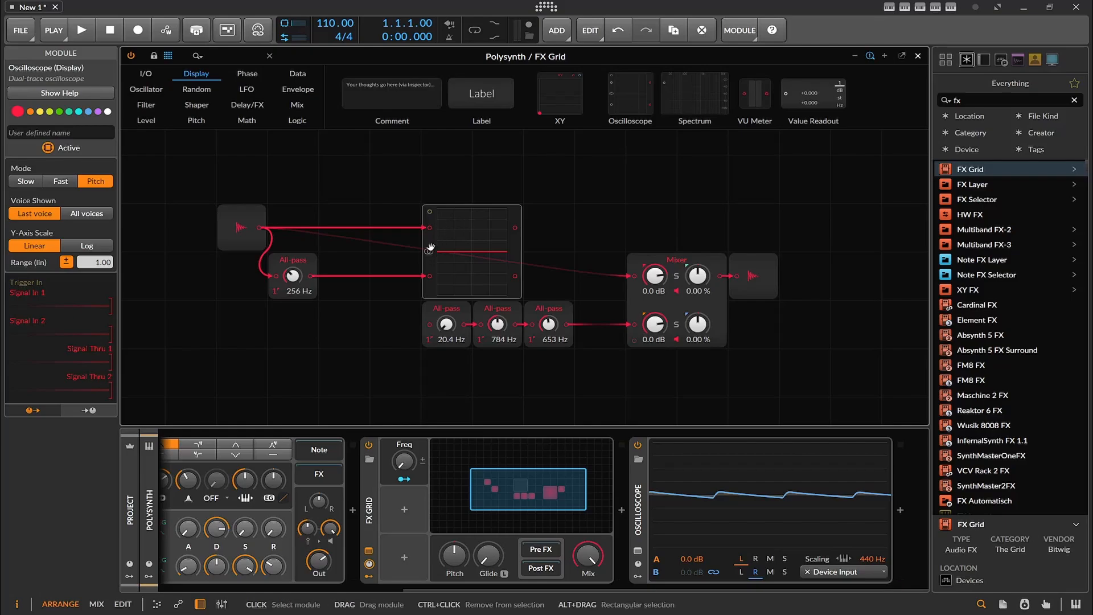
drag(431, 247, 372, 247)
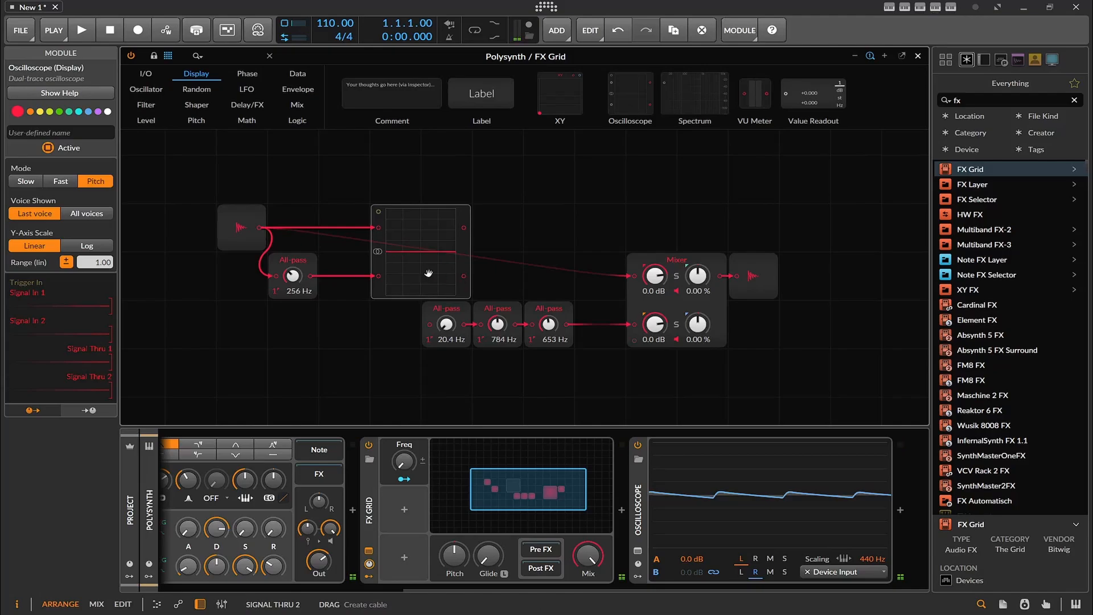
- Set the Oscilloscope module to show all voices, with its stereo mode switched off
click(377, 251)
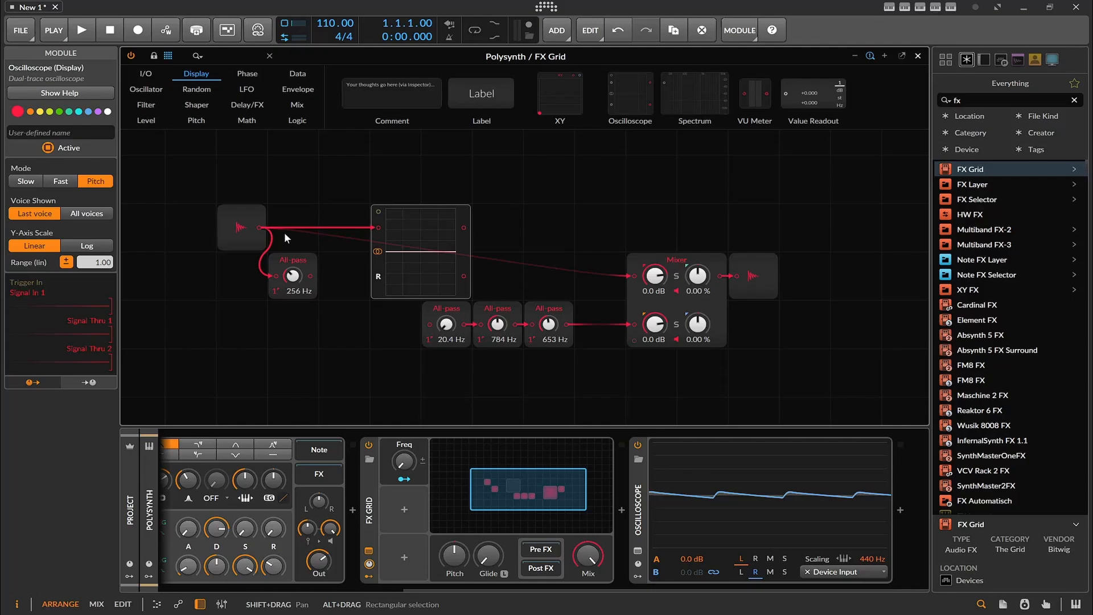
click(92, 215)
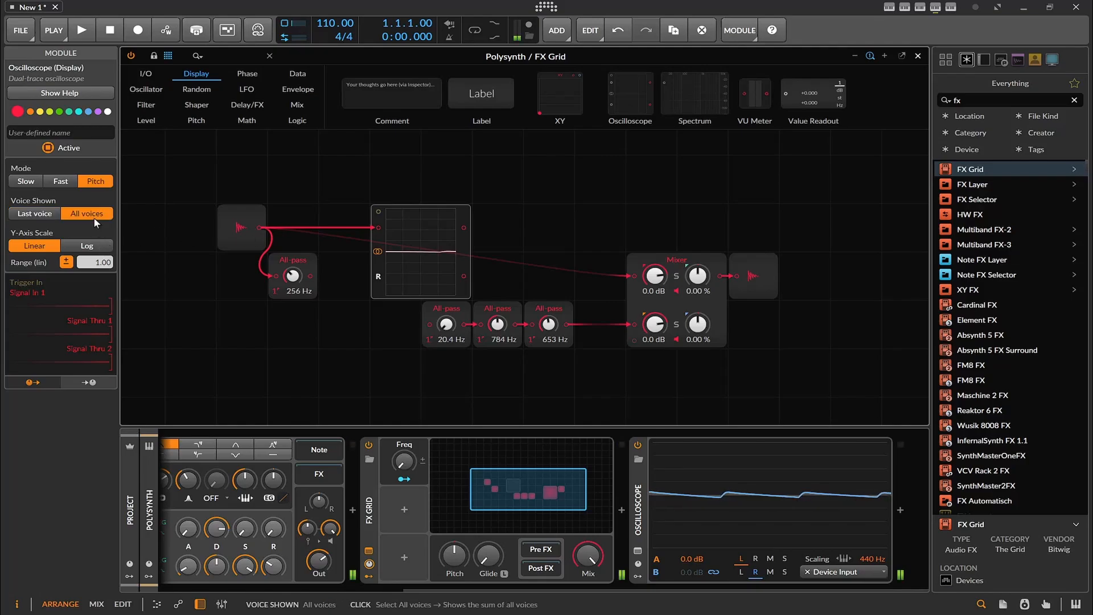
click(377, 252)
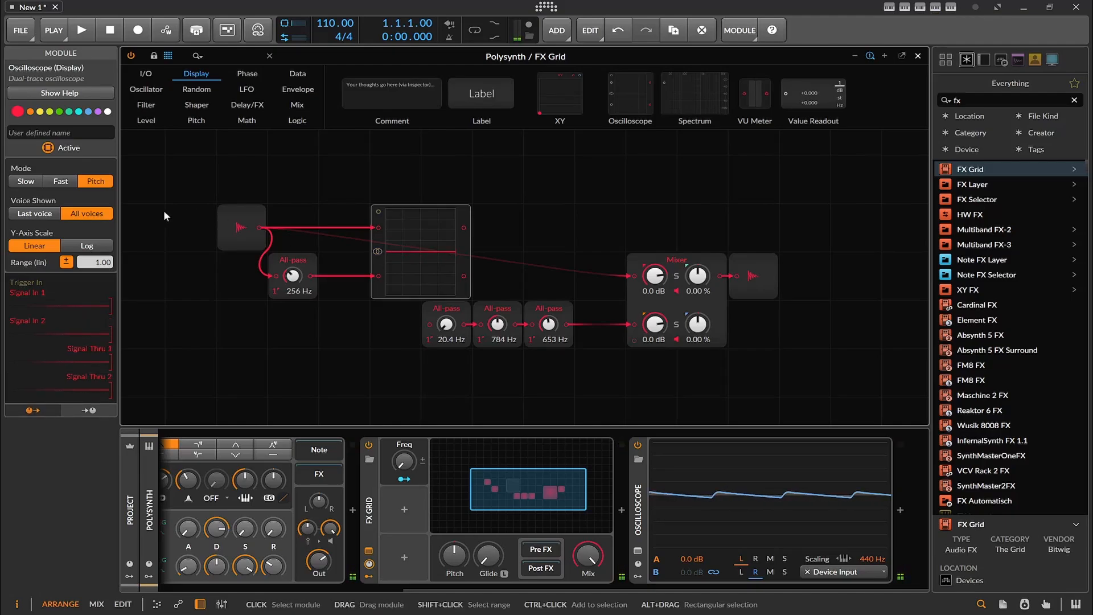
- Try the Oscilloscope module's Fast and Slow display modes and return it to Pitch mode
click(60, 181)
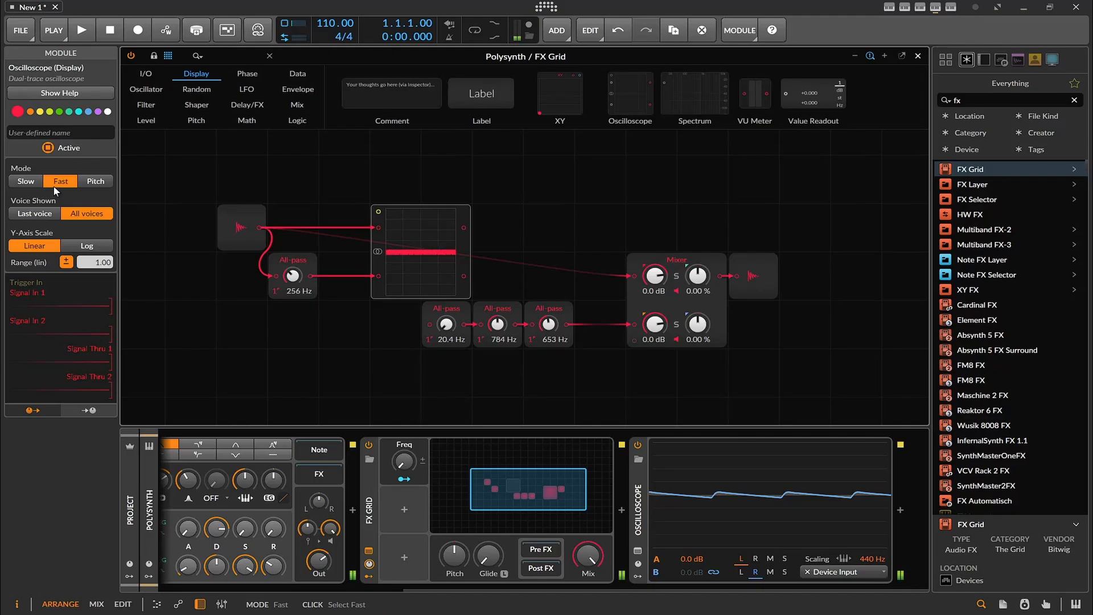
click(25, 181)
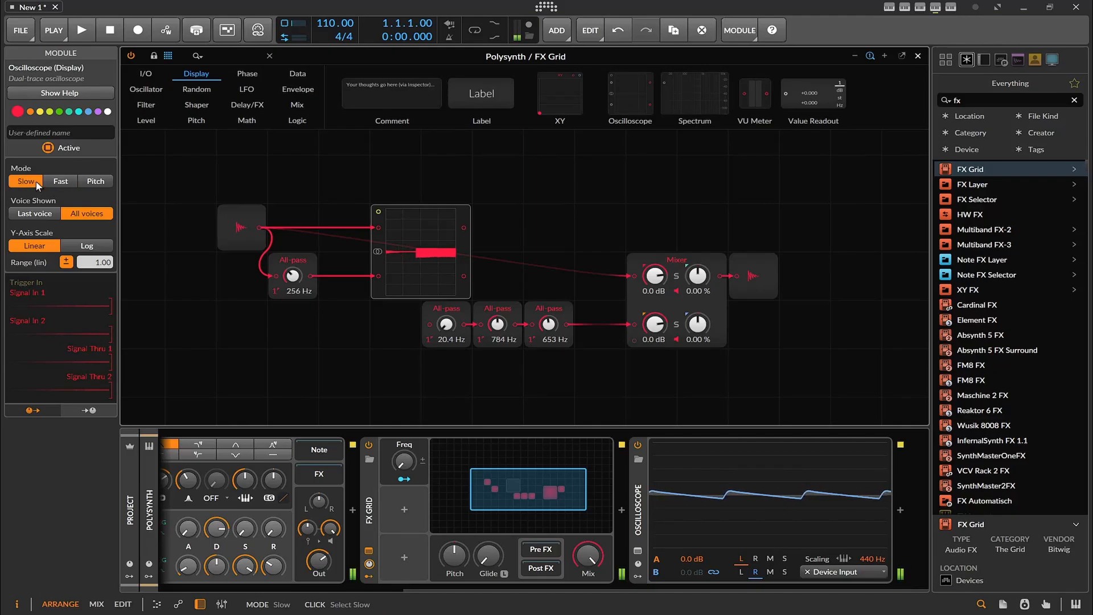
click(95, 181)
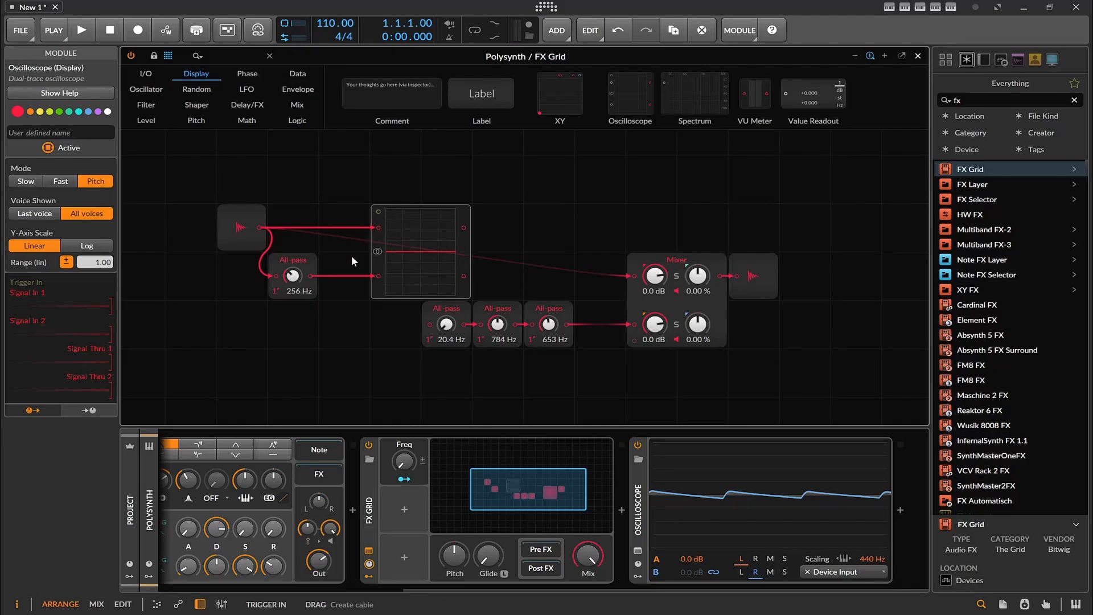
- Feed the Oscilloscope's trigger input from the detached All-pass filter and set that filter to 1.07 kHz
drag(313, 277, 378, 212)
drag(301, 277, 301, 243)
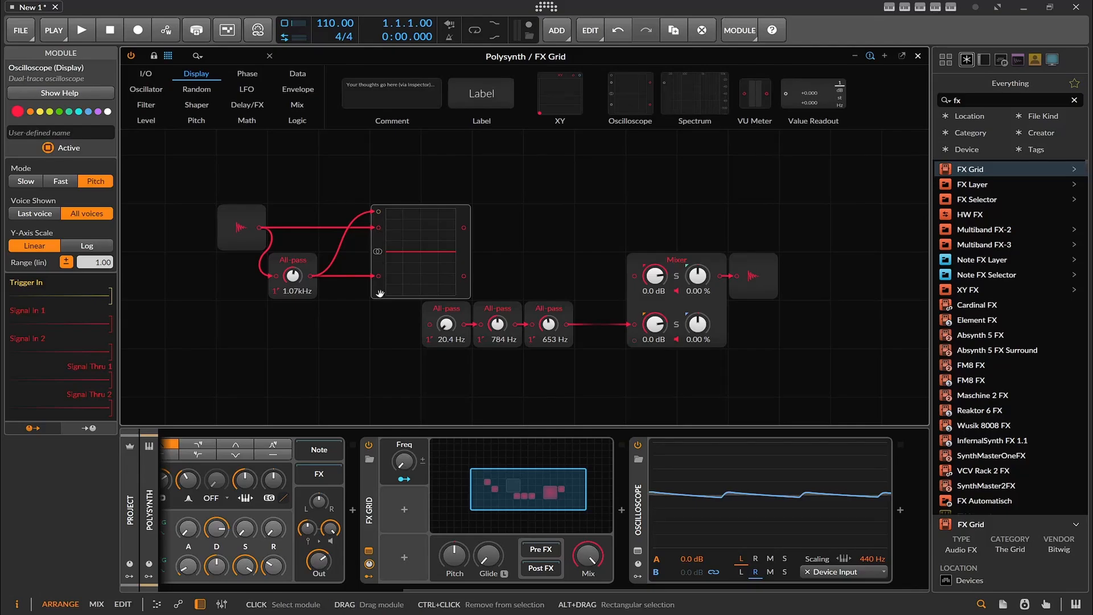
- Replace the Oscilloscope module with a Spectrum module fed by the detached All-pass filter and the audio input
key(Delete)
drag(694, 96, 395, 219)
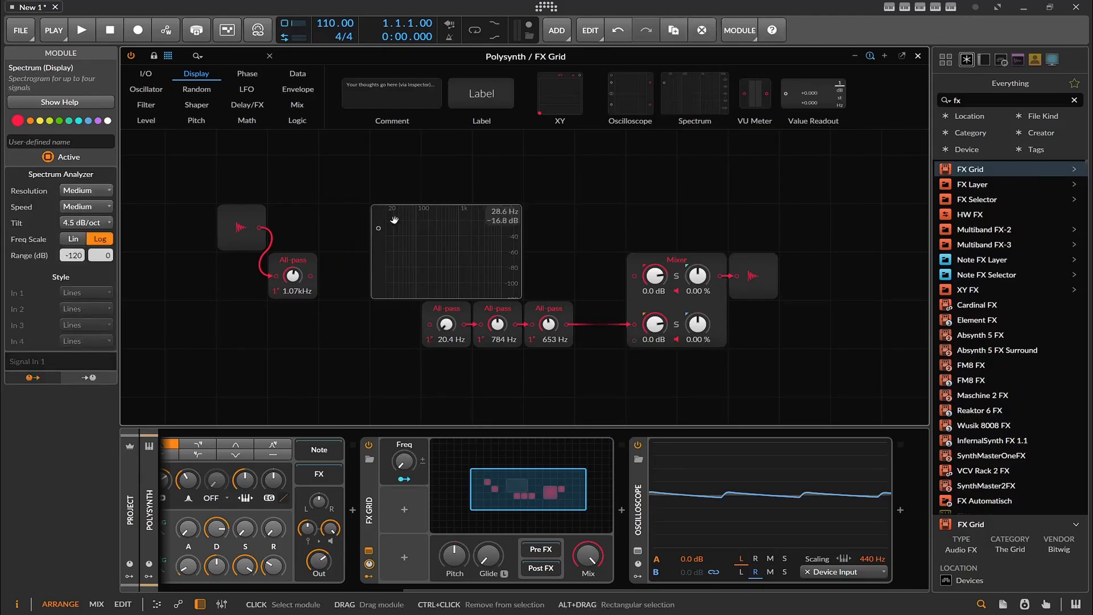
drag(310, 275, 379, 228)
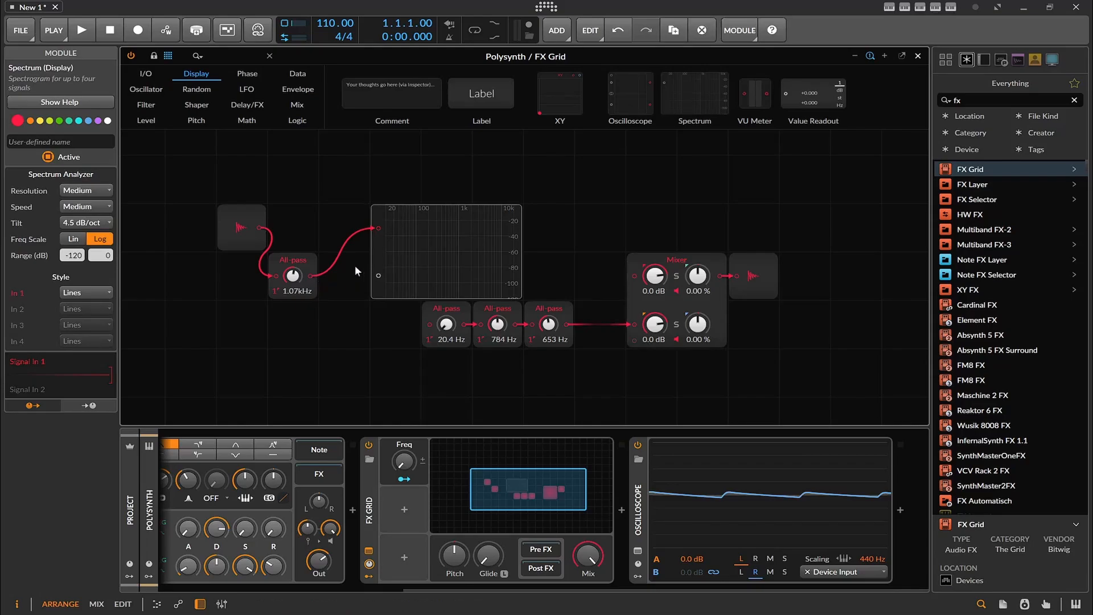
drag(259, 228, 377, 276)
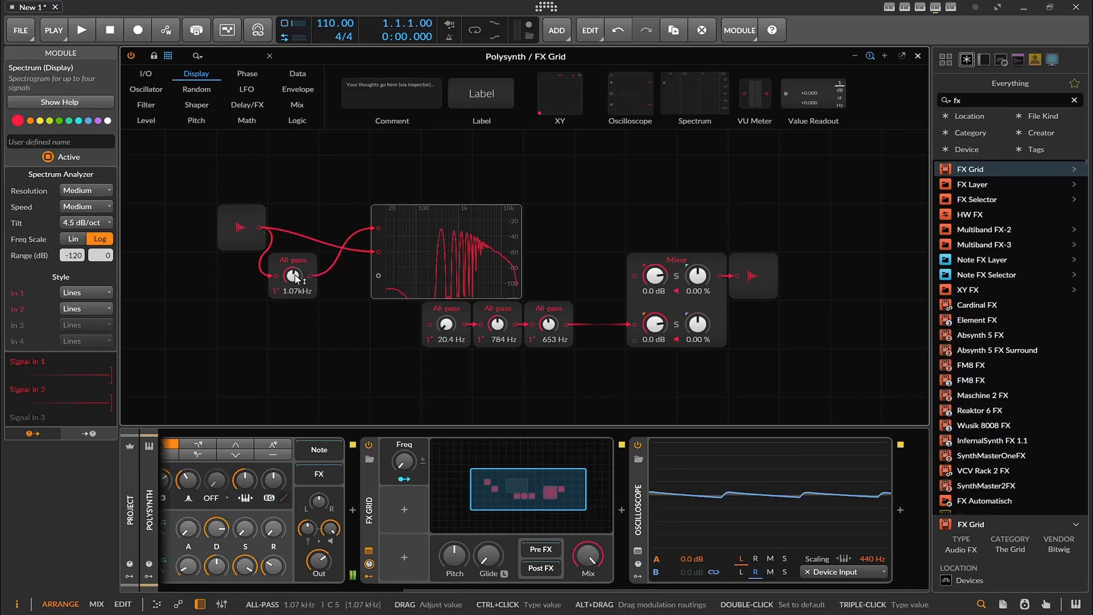
- Set the detached All-pass filter to 366 Hz, and disconnect the audio input from the Spectrum module and delete it
mouse_move(293, 276)
mouse_down()
mouse_move(292, 256)
mouse_move(293, 293)
mouse_move(292, 262)
mouse_move(296, 279)
mouse_up()
double_click(377, 252)
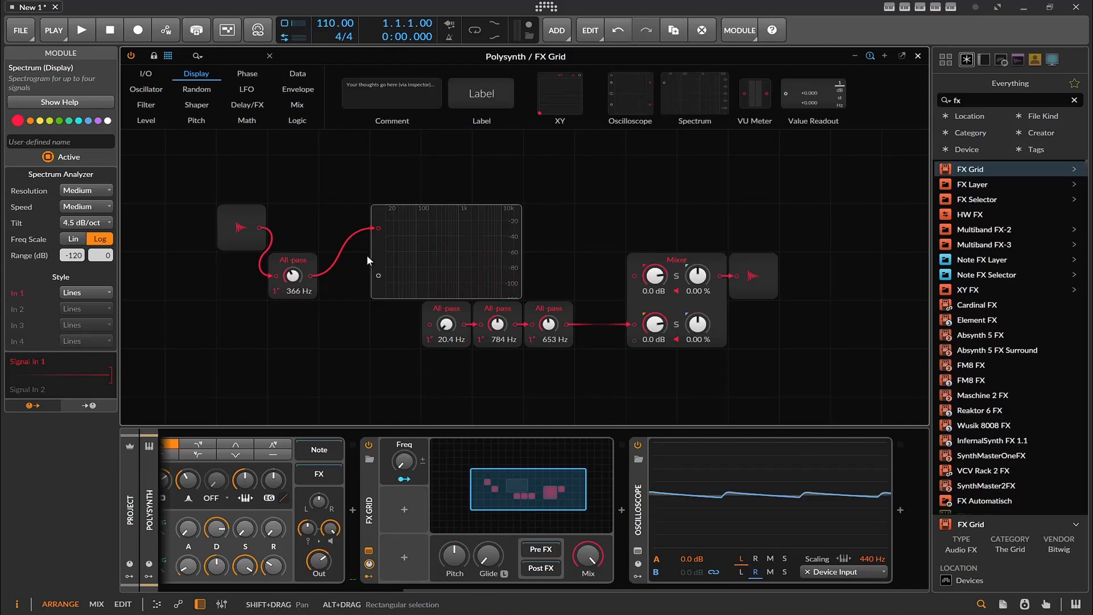
key(Delete)
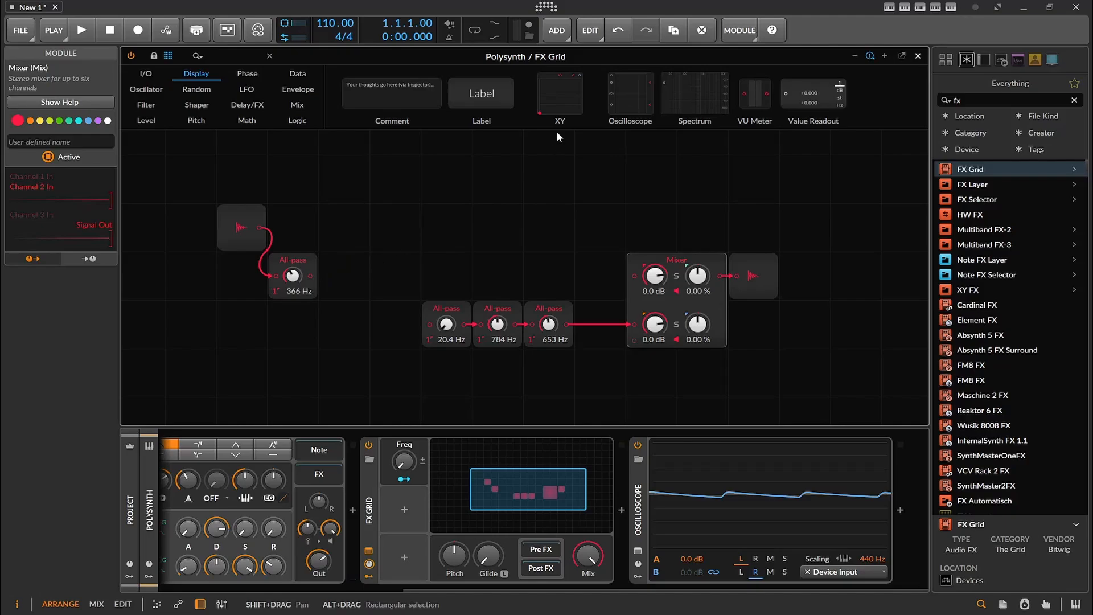
- Stack two Oscilloscope modules, feeding the upper one from the audio input and the lower one from the detached All-pass filter
drag(621, 98, 434, 183)
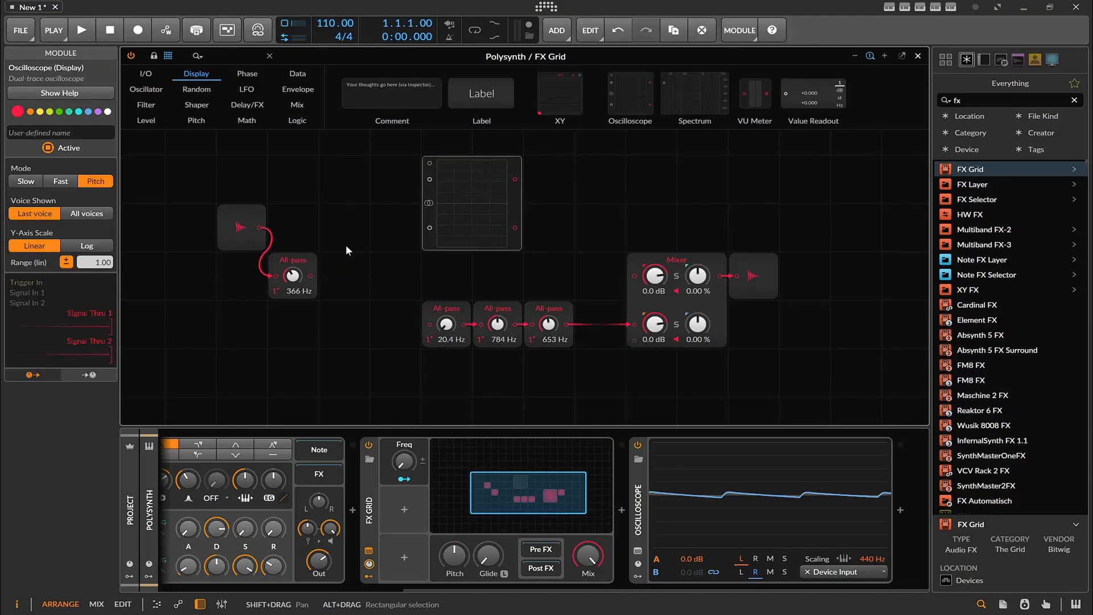
drag(259, 227, 429, 179)
drag(607, 105, 456, 325)
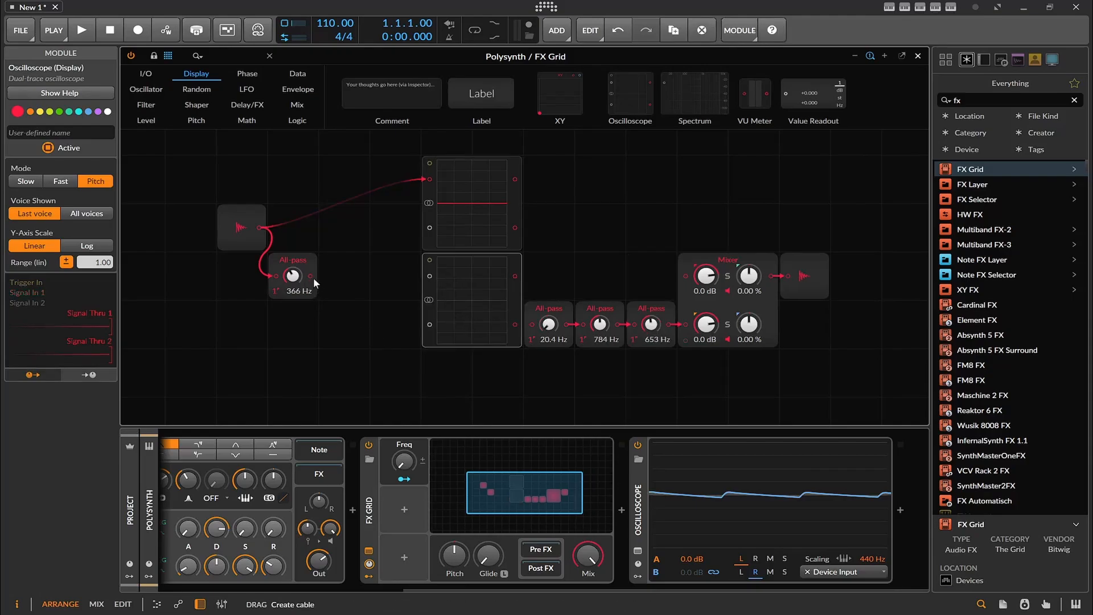
drag(314, 279, 430, 276)
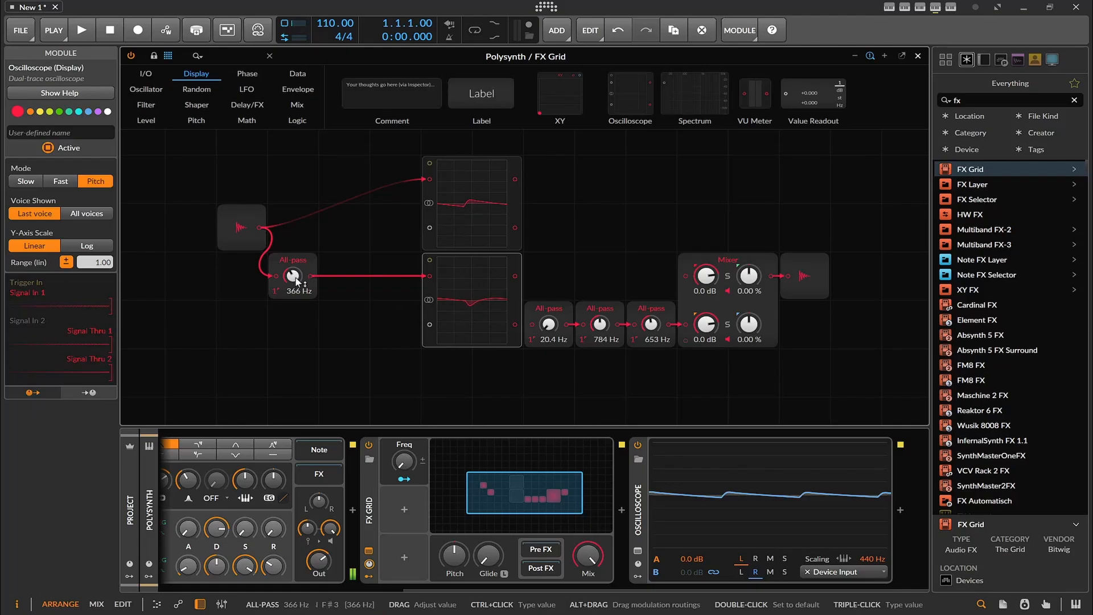
- Sweep the detached All-pass filter down to 318 Hz and up to 1.76 kHz to compare both oscilloscope traces
mouse_move(293, 275)
mouse_down()
mouse_move(293, 262)
mouse_move(292, 290)
mouse_move(292, 263)
mouse_move(293, 277)
mouse_up()
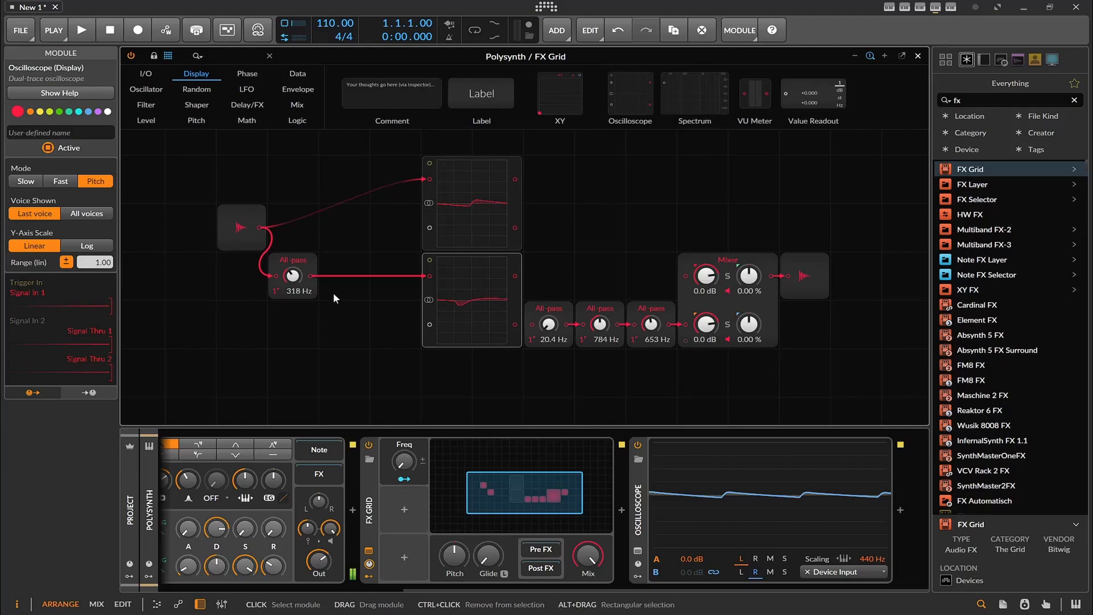
mouse_move(293, 276)
mouse_down()
mouse_move(293, 292)
mouse_move(293, 277)
mouse_up()
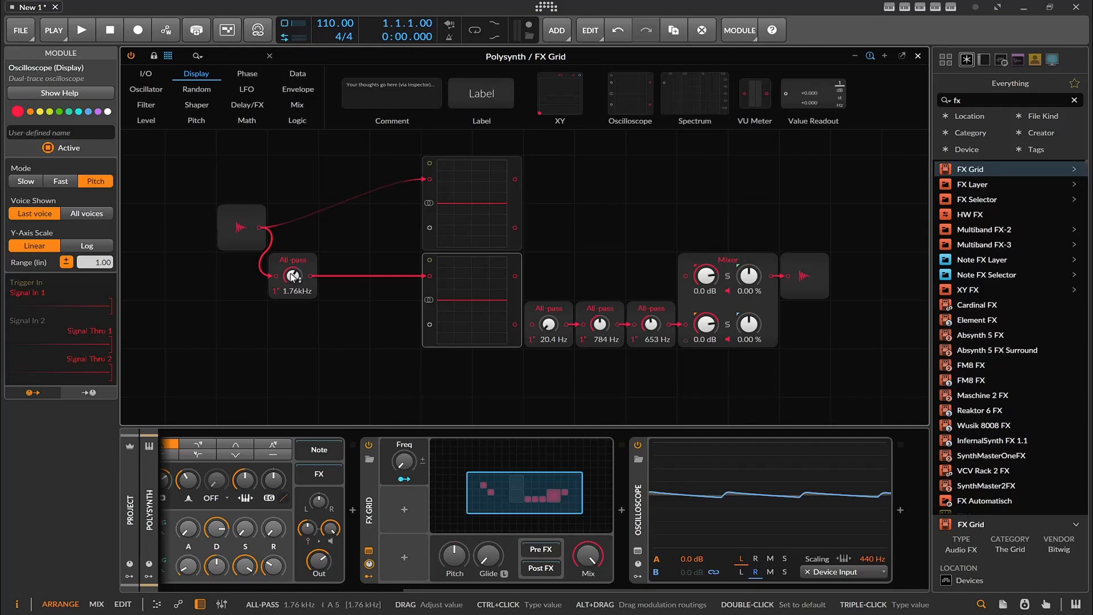
click(547, 309)
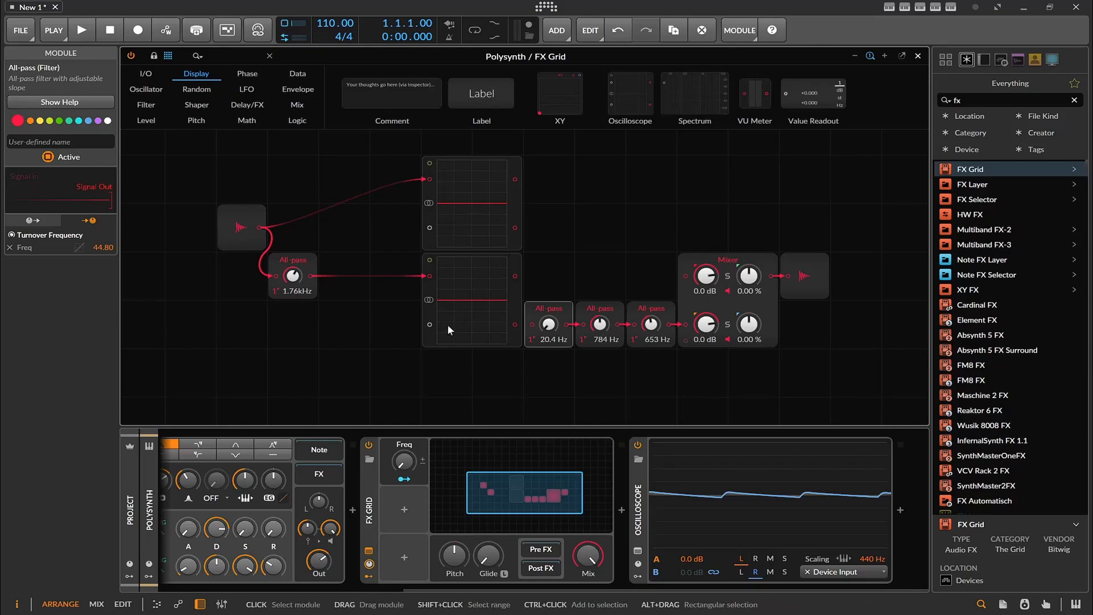
- Delete both Oscilloscope modules from the grid
click(434, 342)
key(Delete)
click(426, 246)
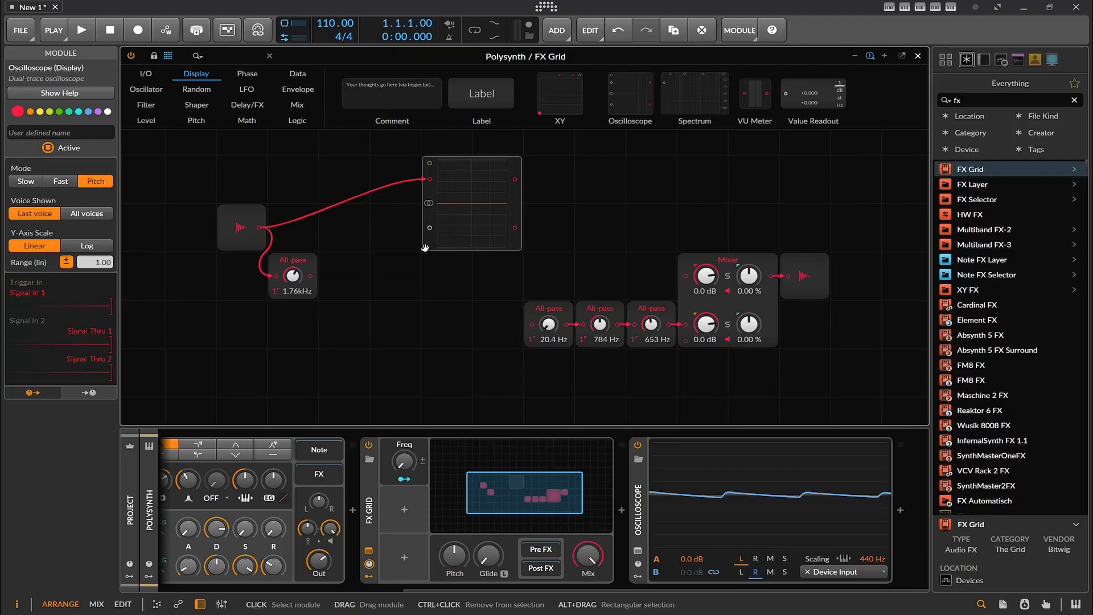
key(Delete)
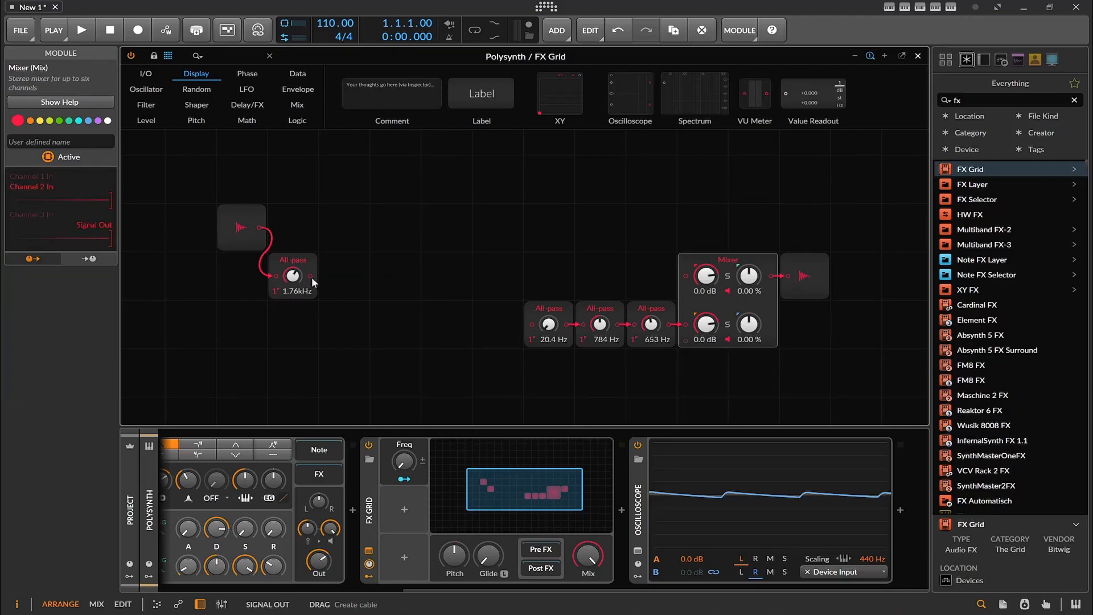
- Reconnect the detached All-pass filter to the front of the filter row and feed the Mixer's first channel from the audio input
drag(312, 274, 539, 329)
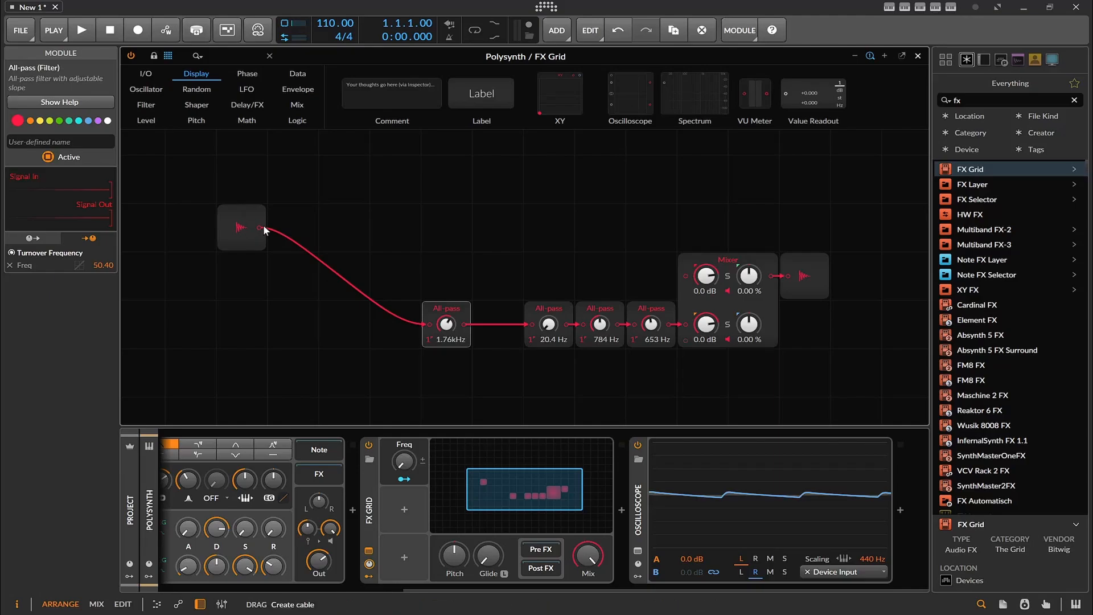
drag(260, 228, 684, 275)
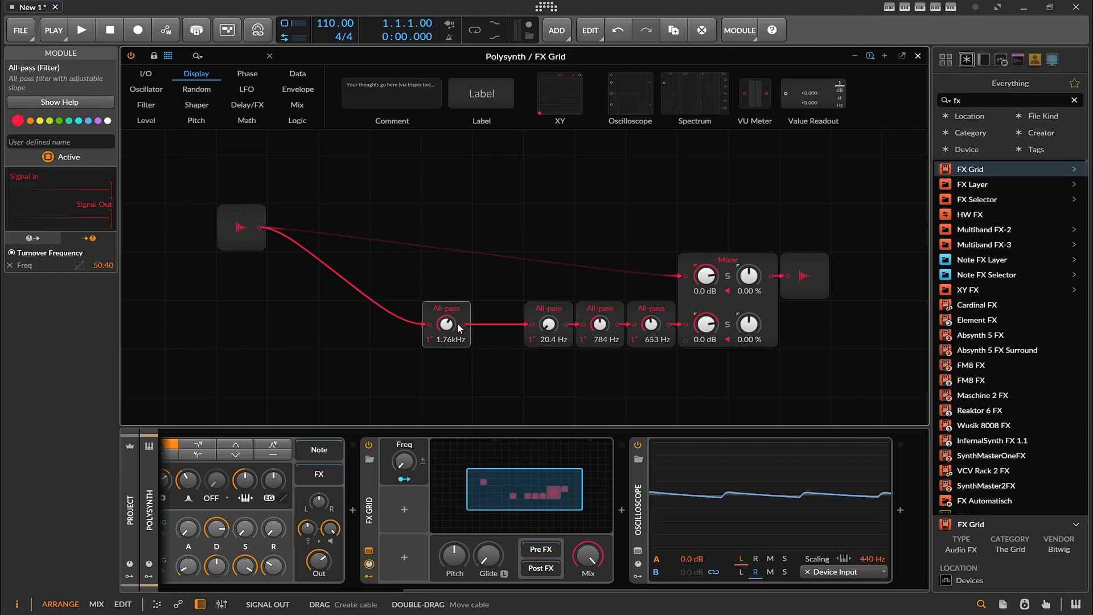
- Lower the four All-pass filters to 19.4 Hz, 19.4 Hz, 22.3 Hz and 19.4 Hz in chain order
drag(446, 324, 446, 370)
drag(548, 324, 600, 370)
drag(655, 326, 654, 370)
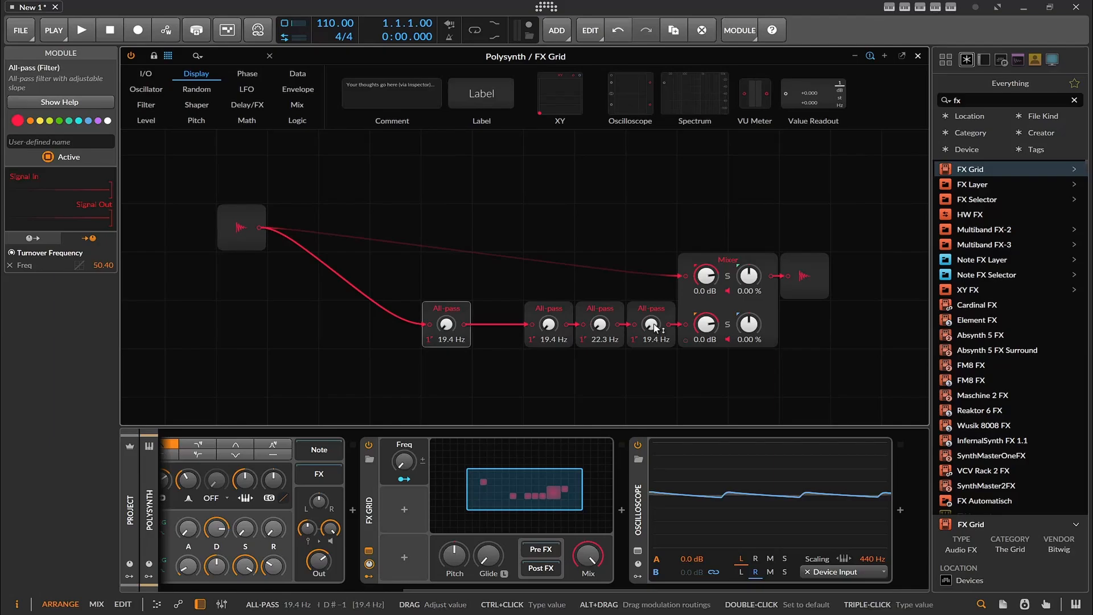
- Remove the Freq macro modulator and the first All-pass filter of the chain
click(385, 477)
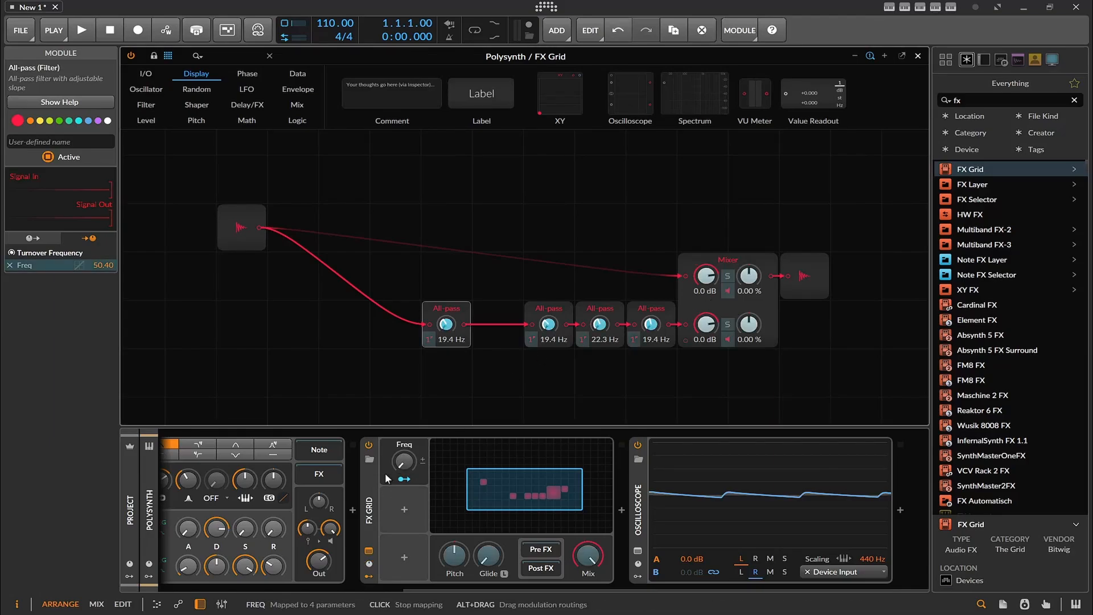
key(ctrl+z)
key(ctrl+z)
key(ctrl+z)
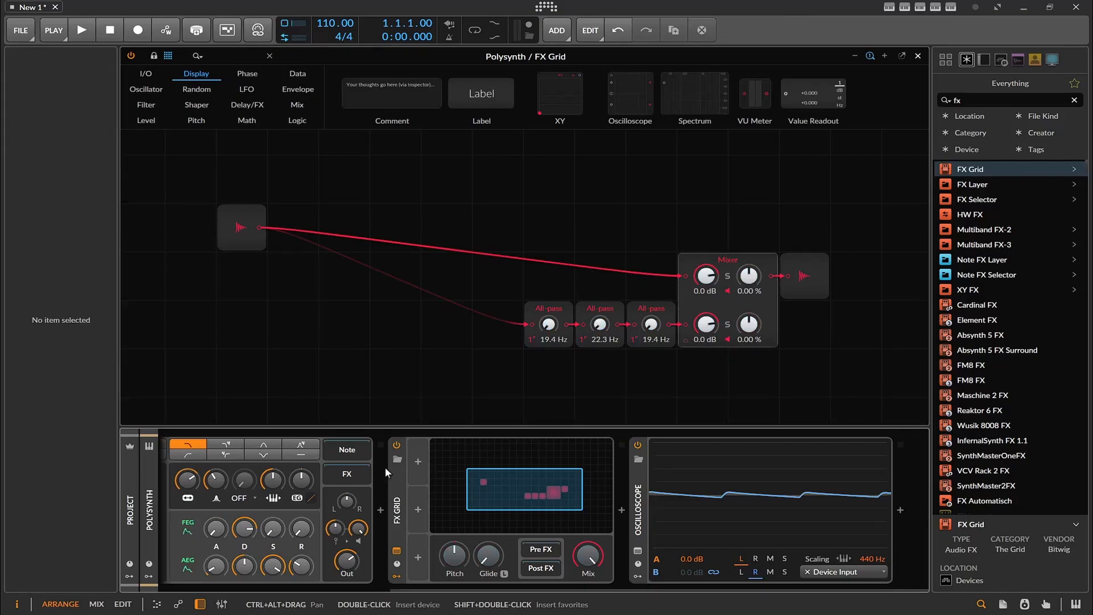
- Add an LFO modulator to FX Grid, map it to all three All-pass frequencies at 129.0, and briefly run the transport
click(418, 462)
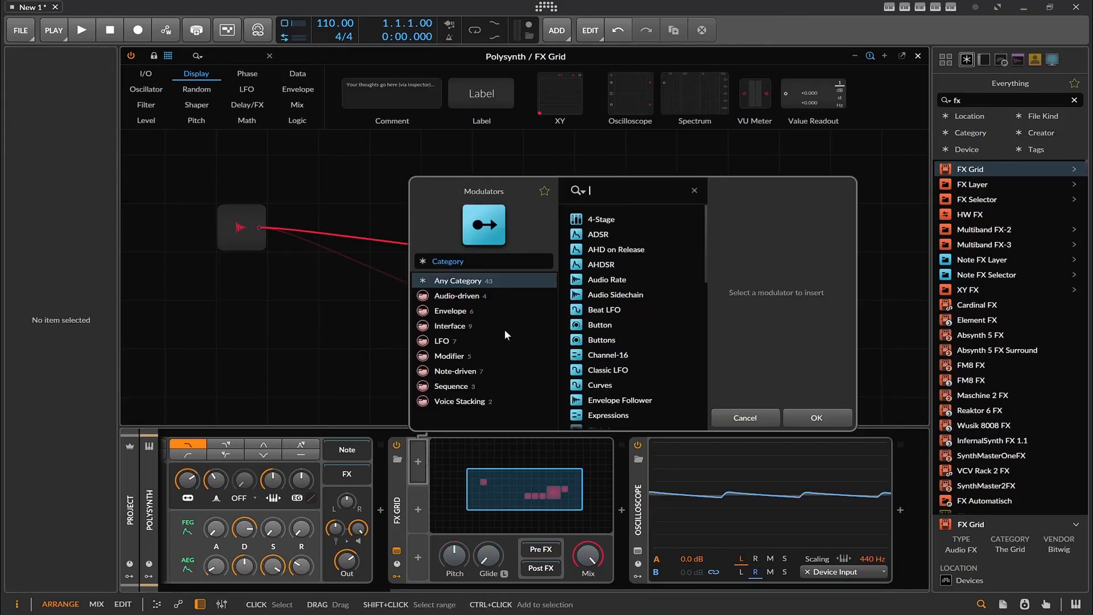
click(461, 343)
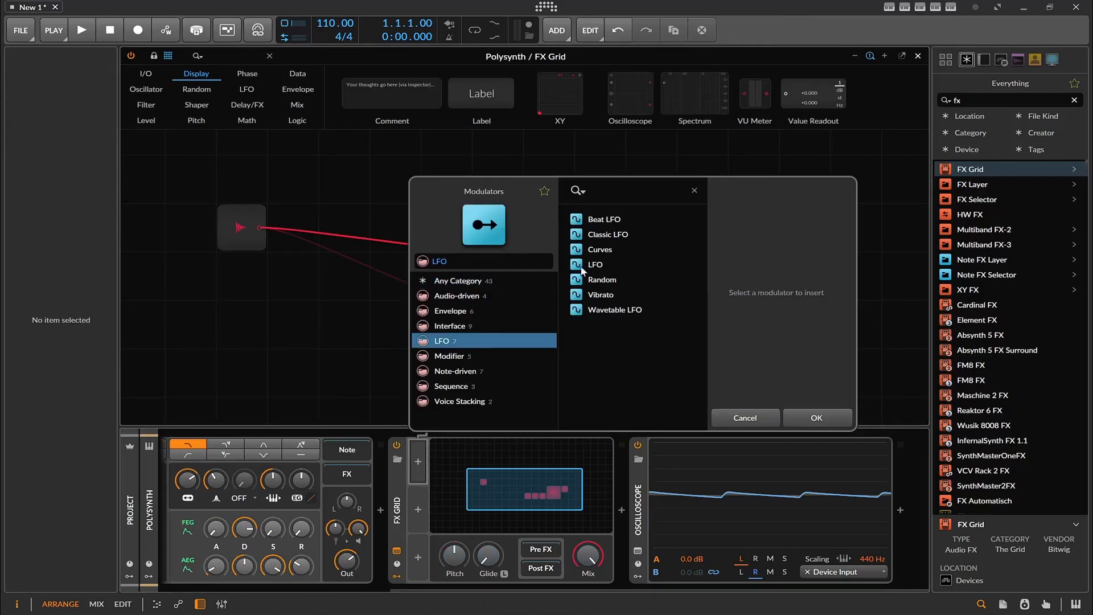
double_click(597, 264)
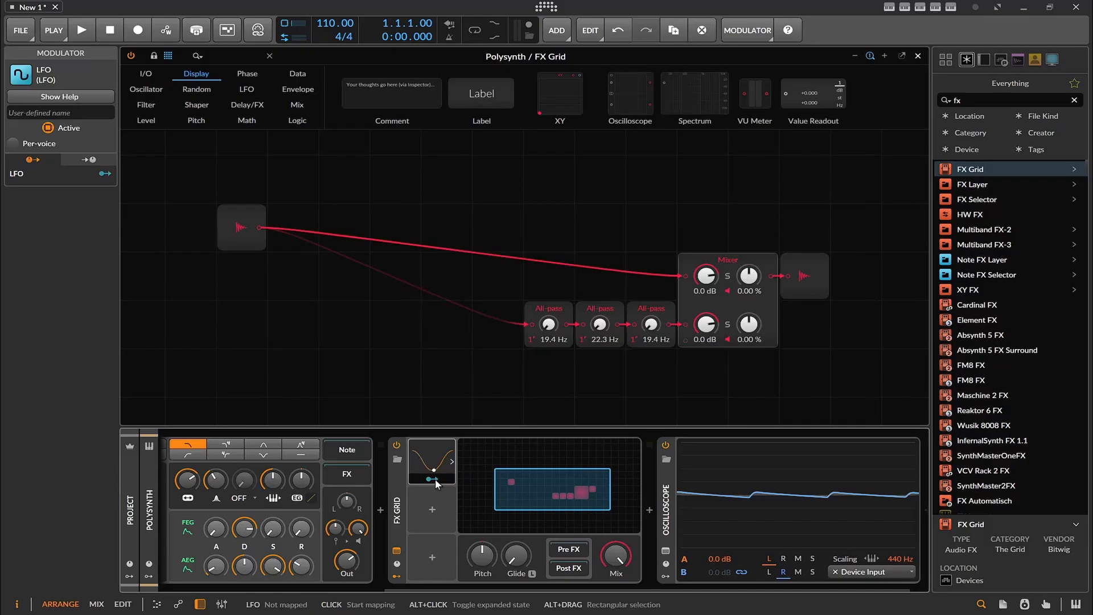
drag(545, 325, 655, 336)
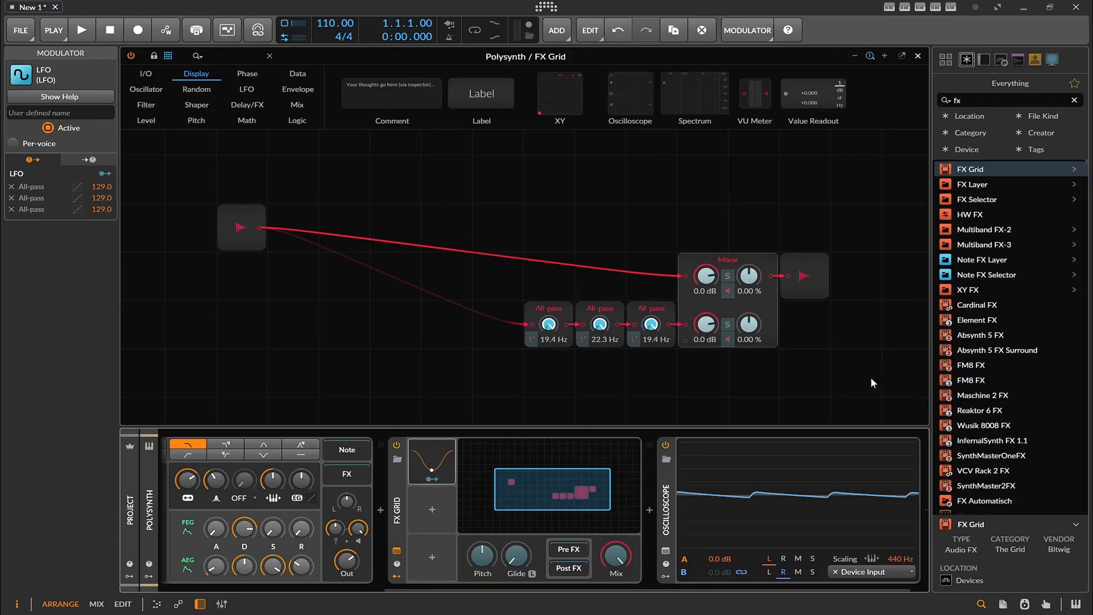
key(space)
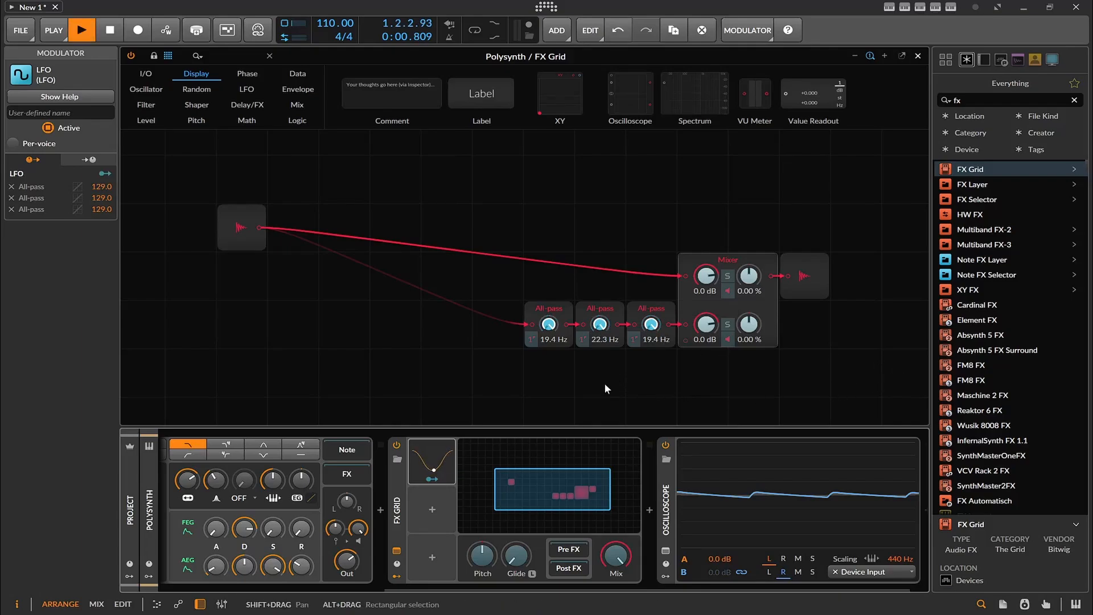
key(space)
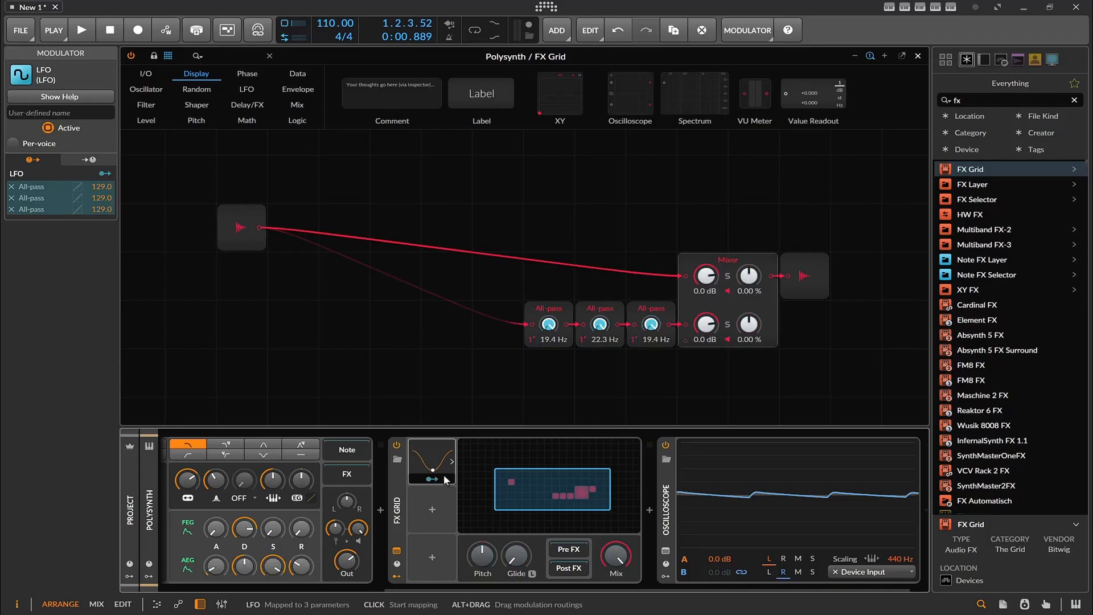
- Set the middle All-pass filter to 19.4 Hz and duplicate the first All-pass filter to the front of the chain
key(ctrl+z)
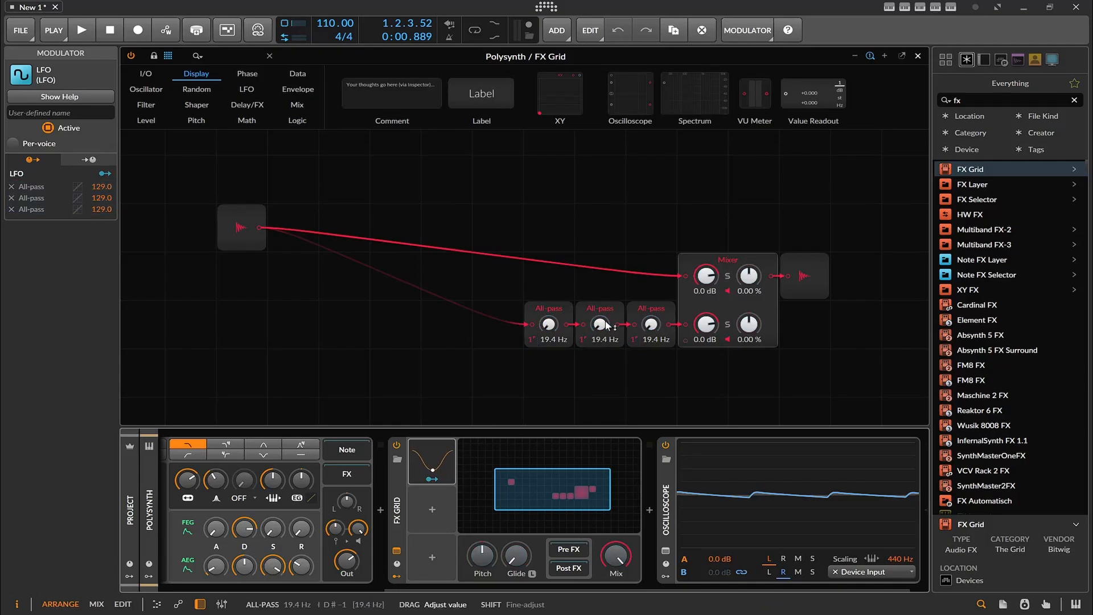
click(548, 343)
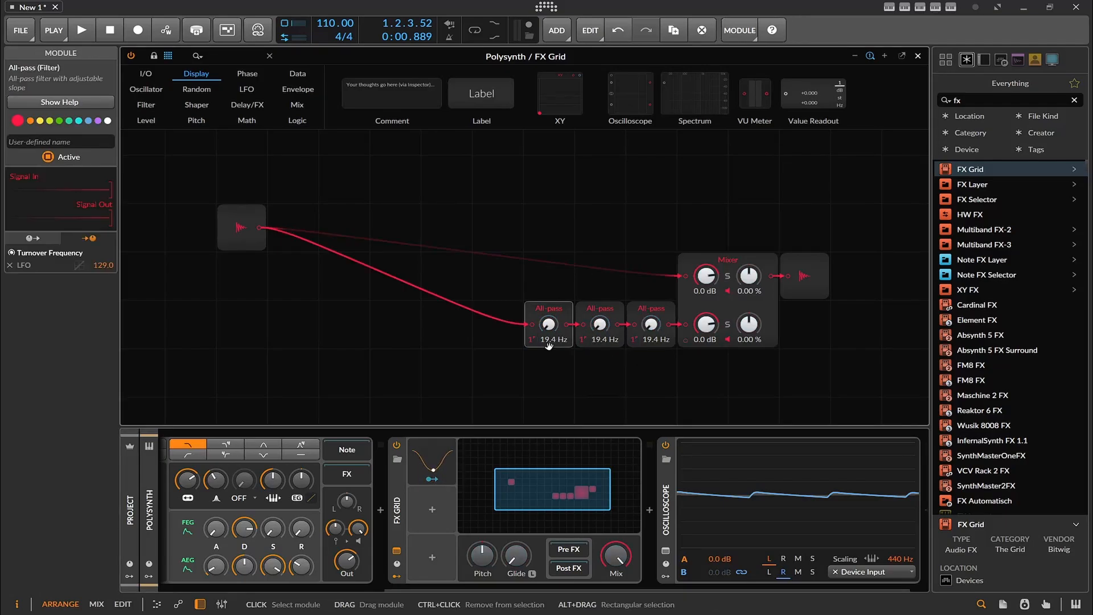
drag(548, 343, 496, 340)
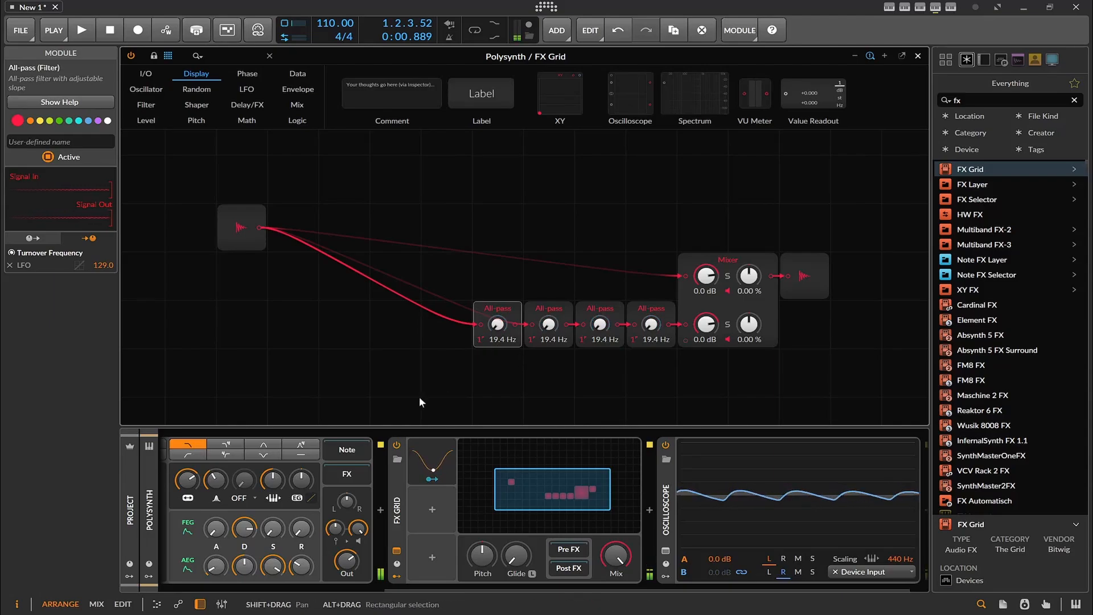
- Expand the LFO modulator's settings and slow its rate to 0.13 Hz
click(433, 464)
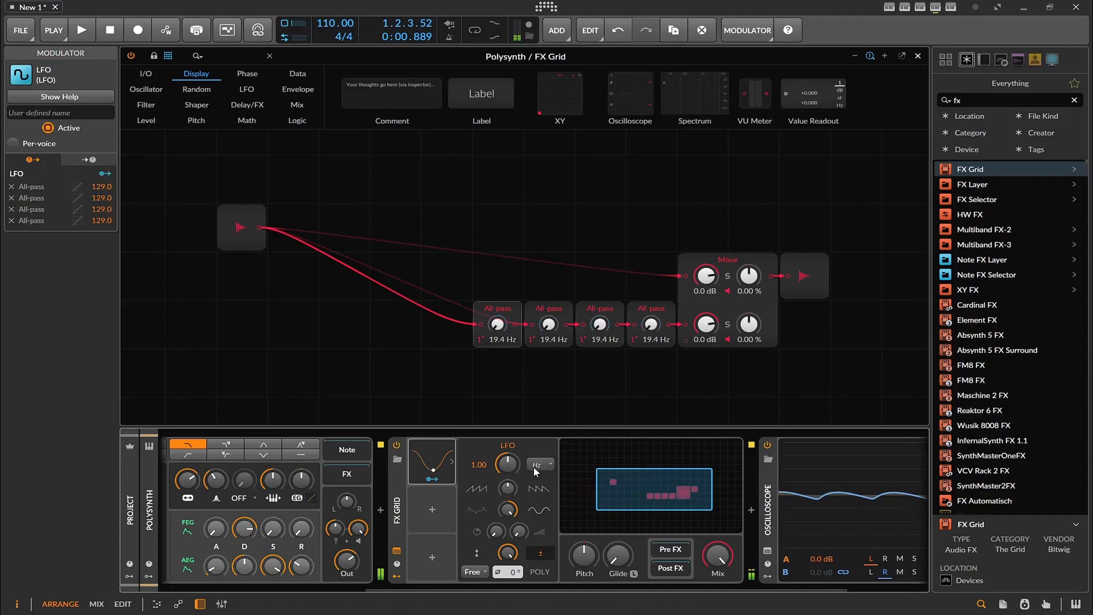
click(535, 465)
click(502, 464)
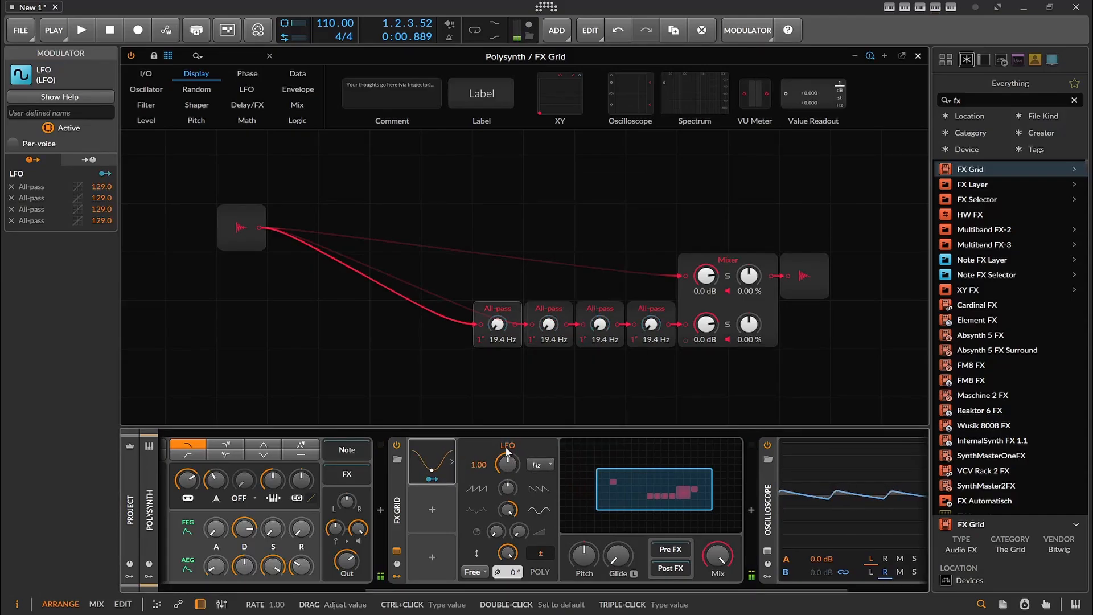
drag(502, 472, 503, 513)
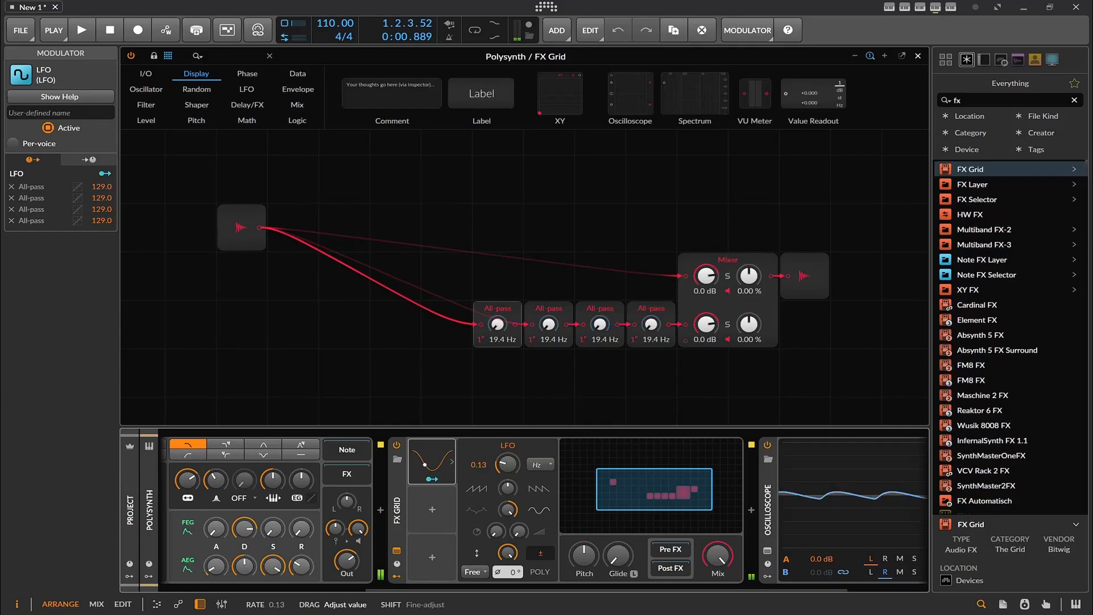
drag(503, 469, 503, 465)
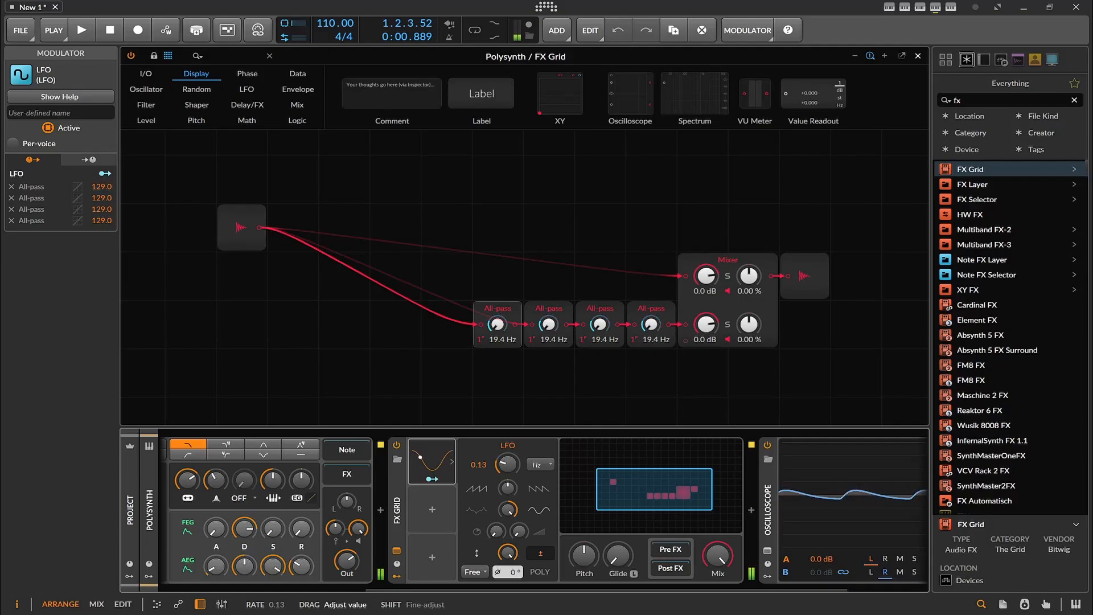
- Speed the LFO rate up to 1.03 Hz and set the four All-pass filters to 163, 230, 220 and 259 Hz
drag(503, 465, 504, 451)
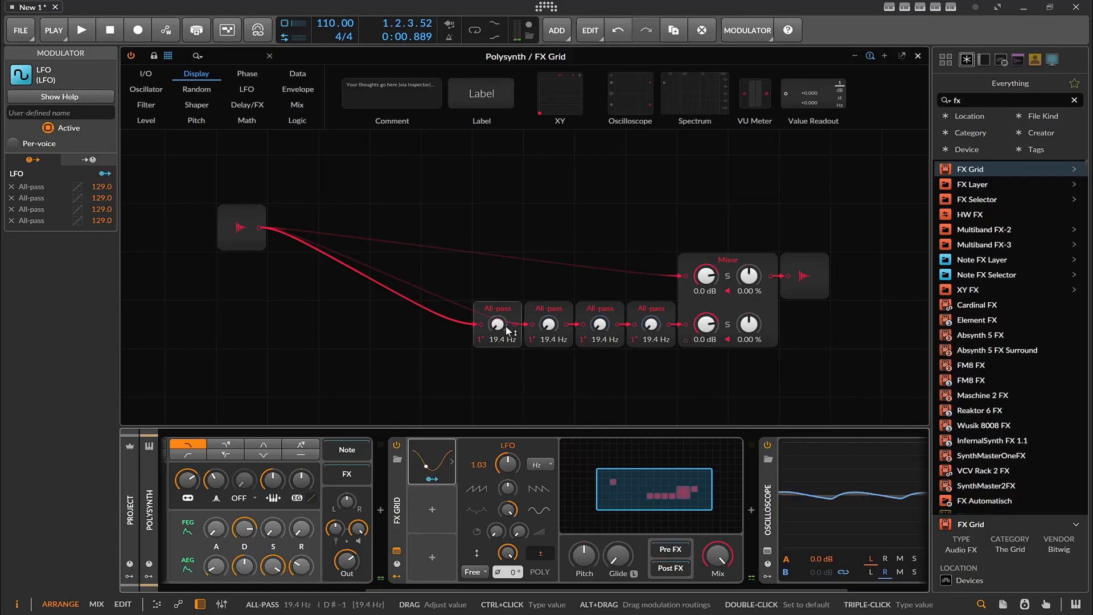
drag(506, 325, 553, 303)
drag(596, 337, 596, 314)
drag(651, 337, 651, 314)
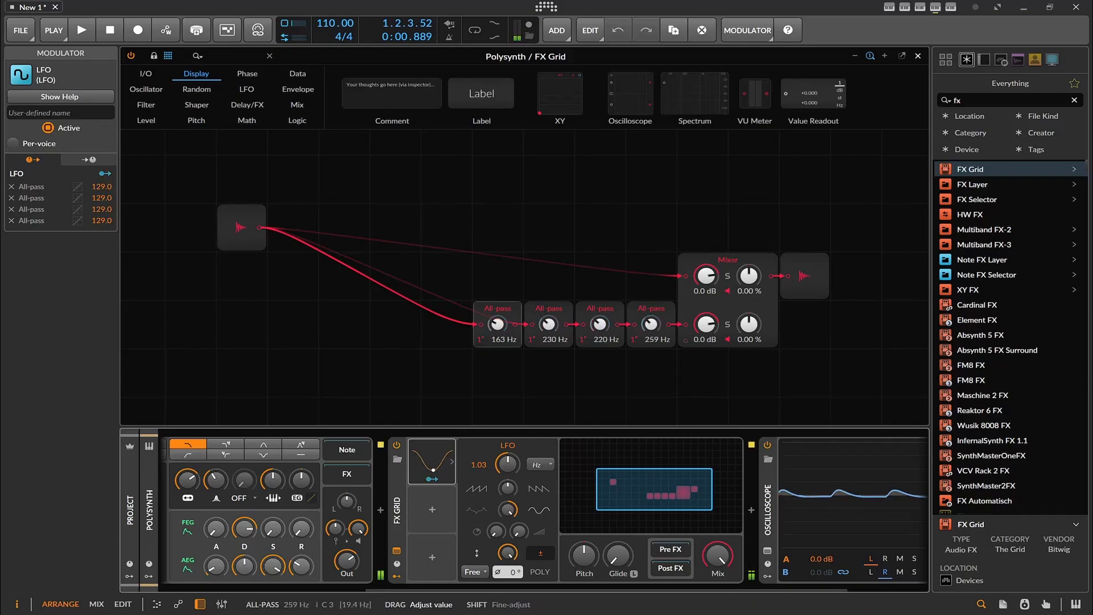
- Reduce the LFO's All-pass modulation amounts to 65.00, 67.80, 57.00 and 67.80, and slow its rate to 0.23 Hz
click(432, 479)
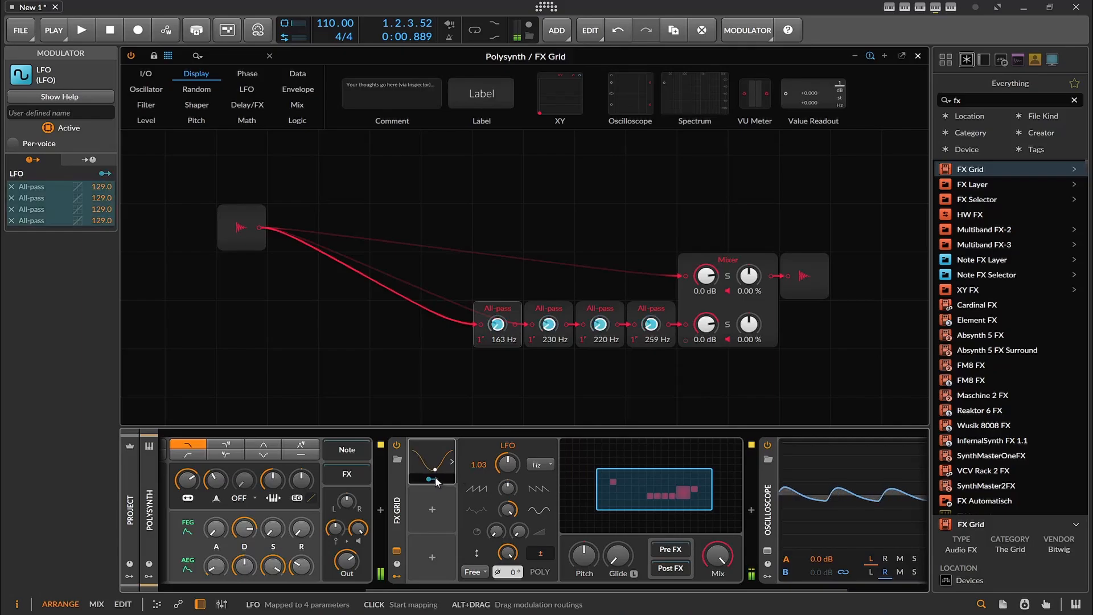
drag(498, 323, 652, 325)
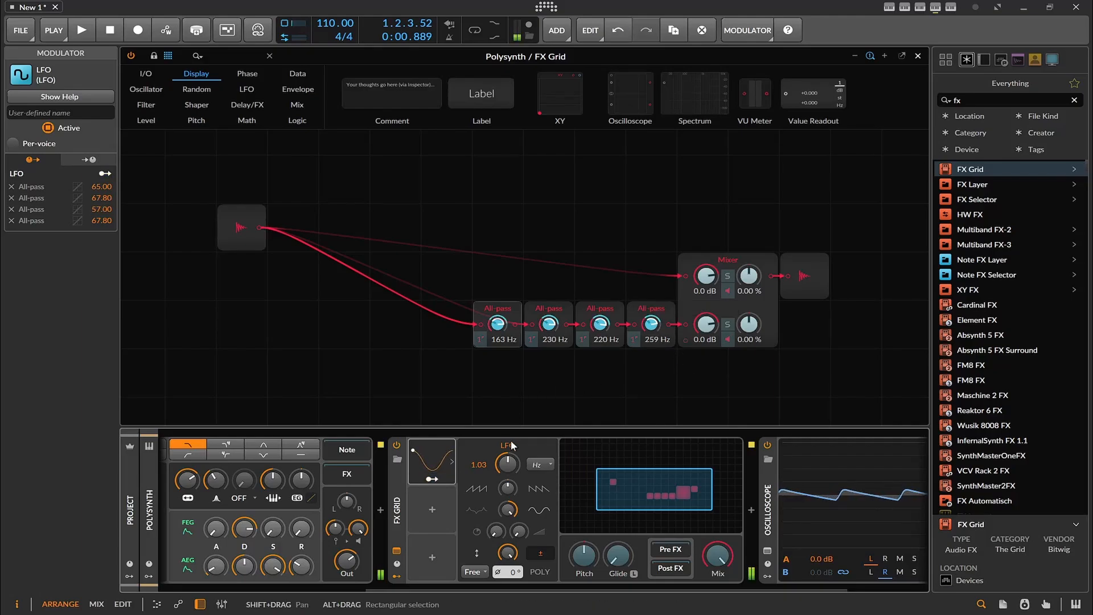
drag(507, 463, 507, 484)
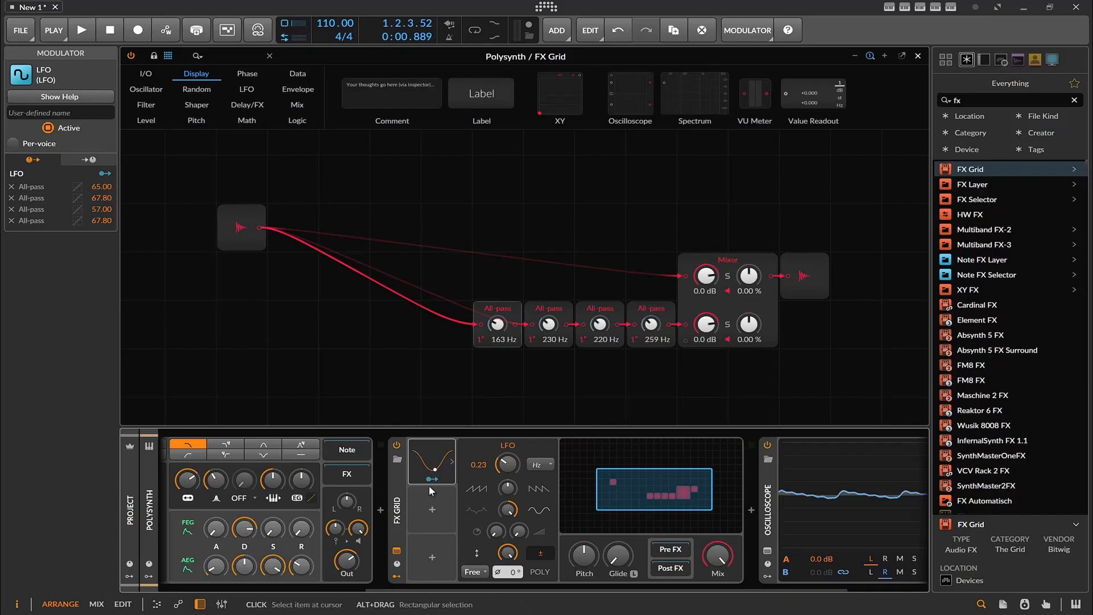
- Add a Curves modulator to FX Grid and map it to the third All-pass frequency at 57.20
click(432, 509)
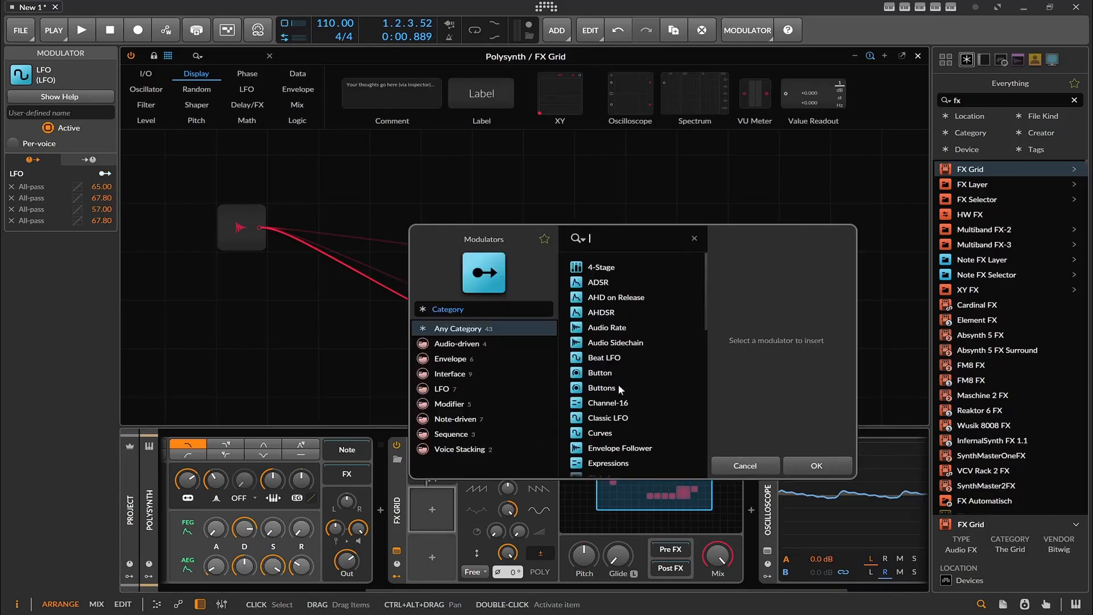
double_click(601, 433)
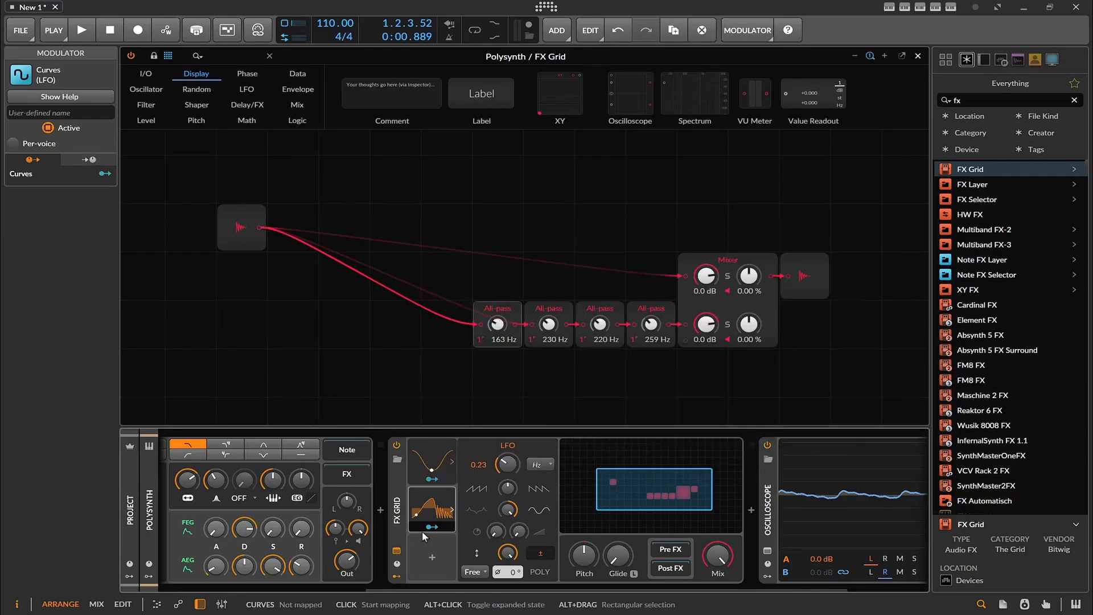
drag(600, 324, 600, 301)
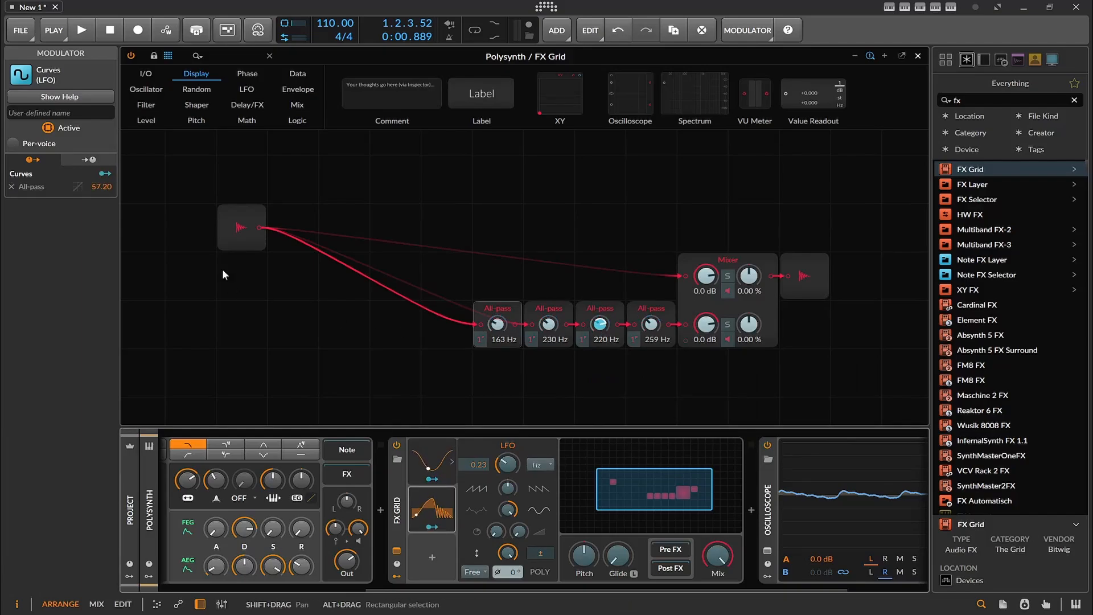
- Remove the LFO's 57.00 All-pass mapping and map the LFO to the last All-pass frequency at 52.40
click(428, 456)
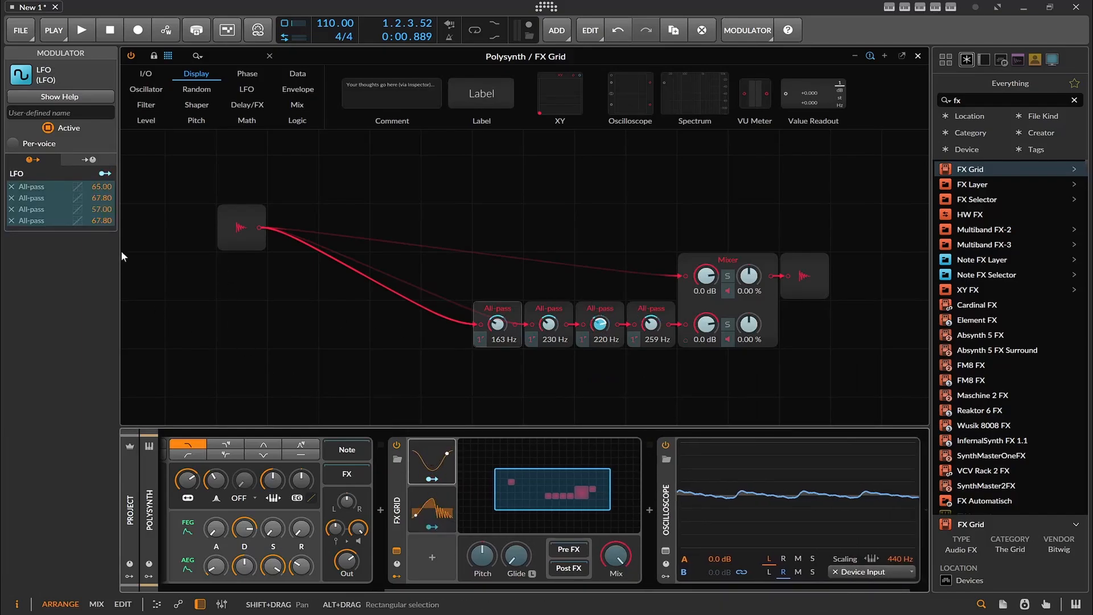
click(11, 210)
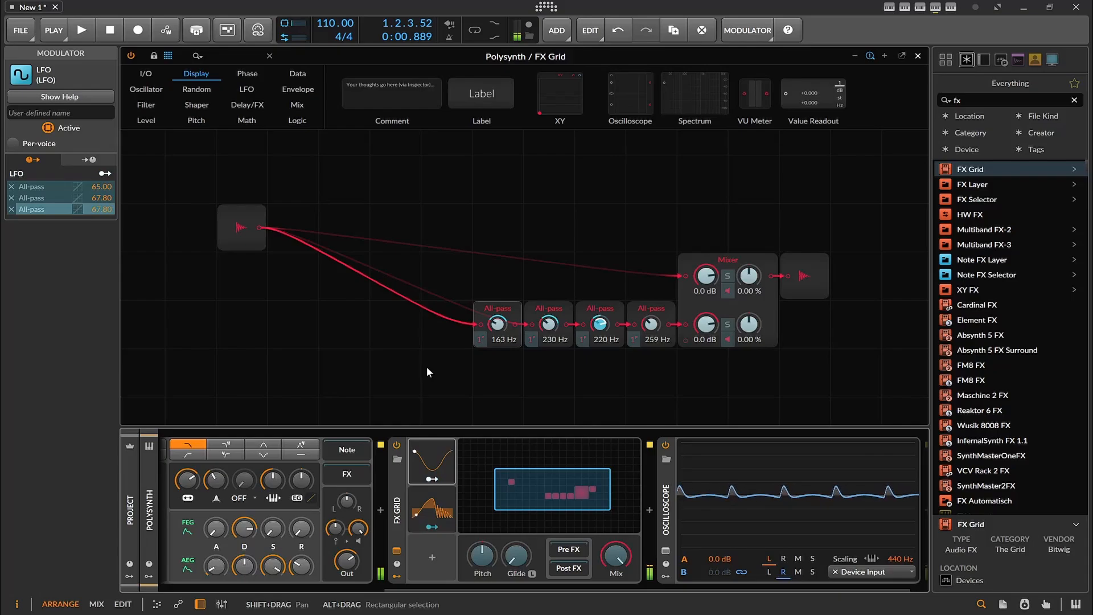
drag(427, 470, 650, 335)
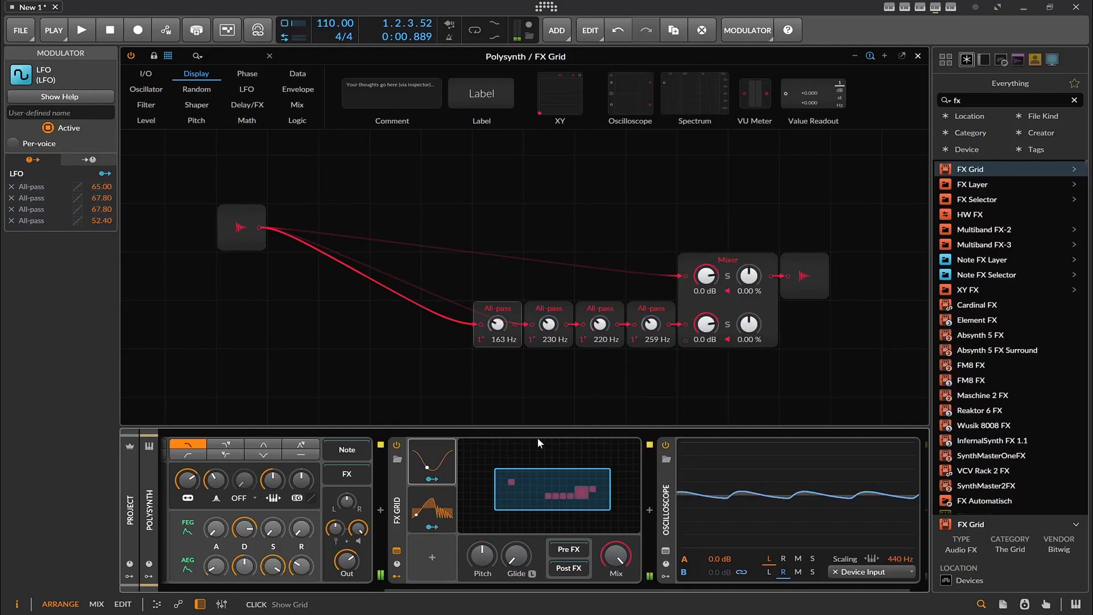
- Add a Random modulator to FX Grid and map it to the first All-pass frequency at 70.40
click(434, 557)
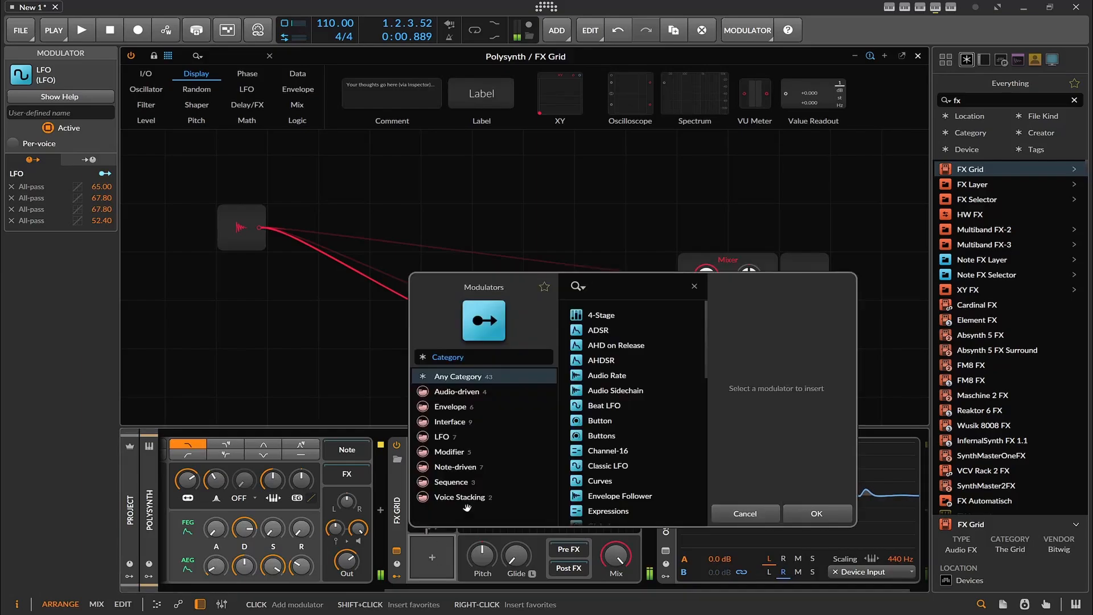
scroll(619, 430, down, 4)
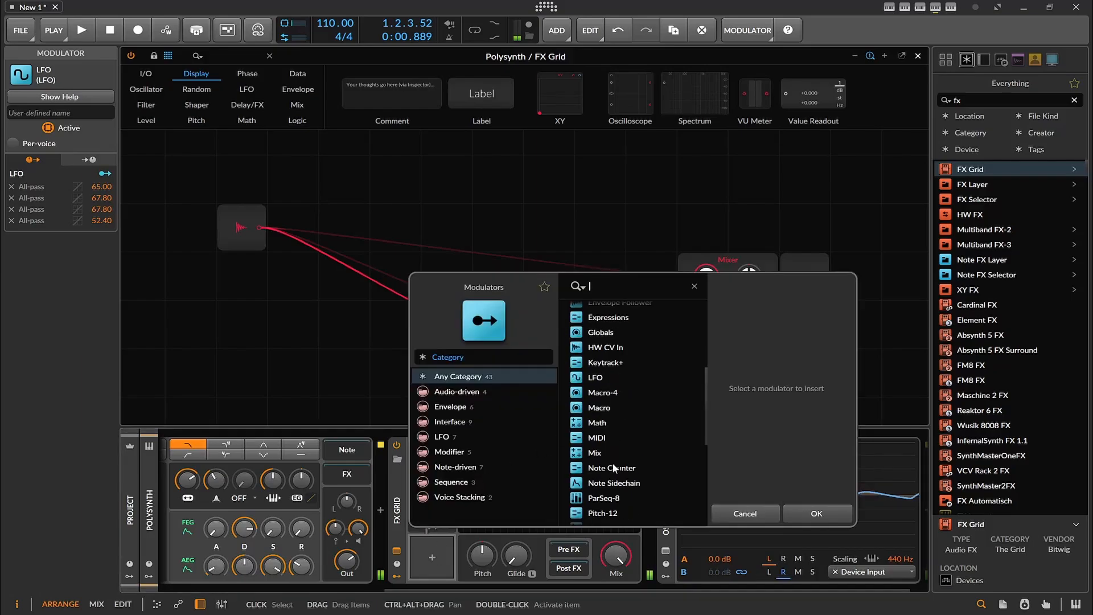
scroll(613, 455, down, 3)
double_click(605, 431)
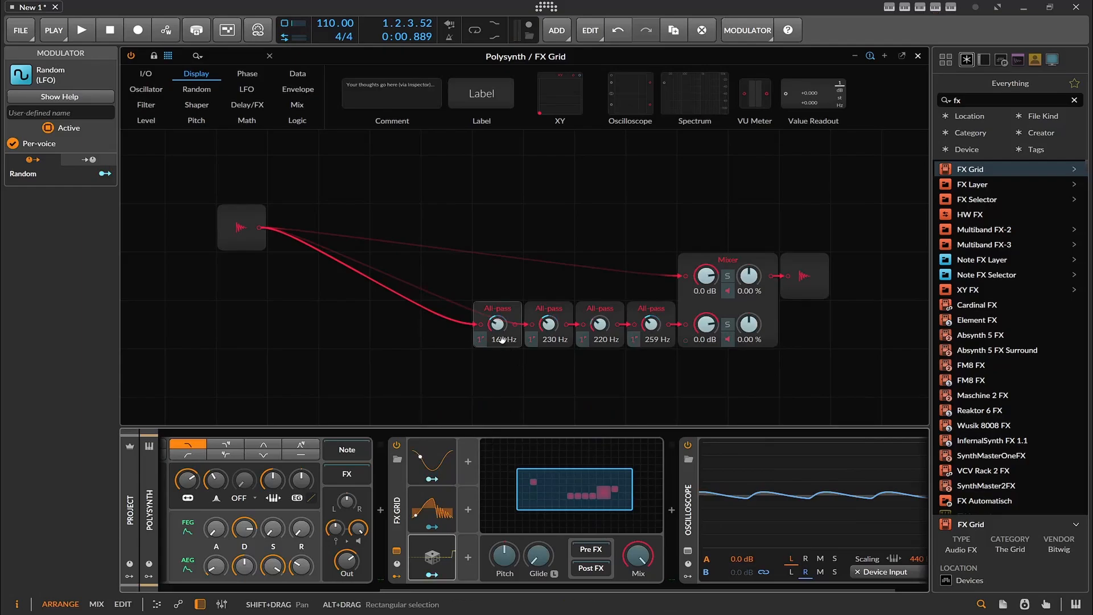
drag(496, 324, 497, 300)
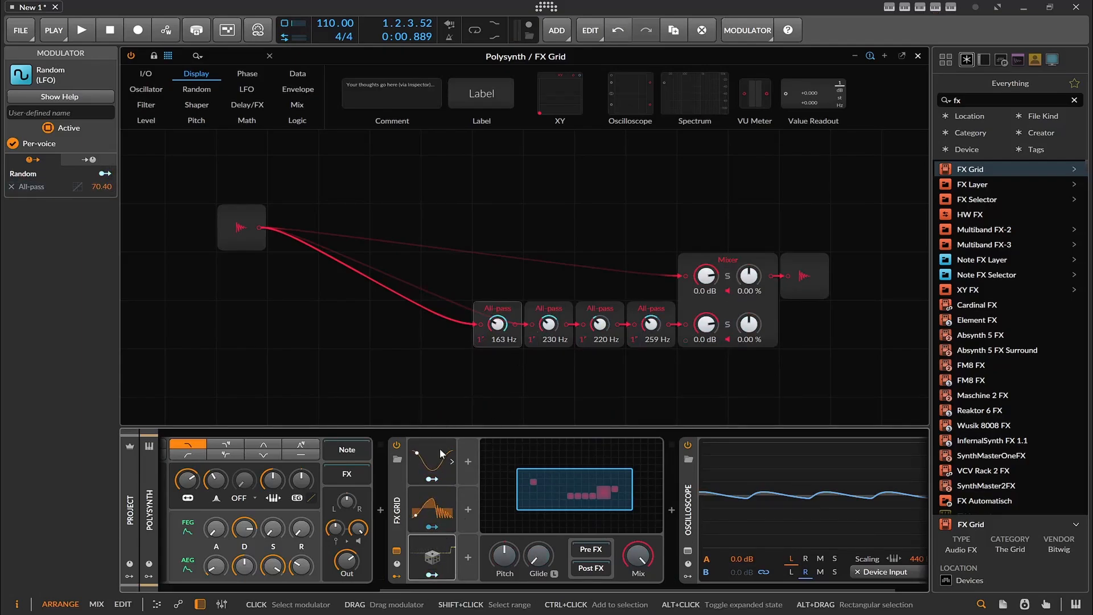
- Remove three of the LFO's All-pass mappings, keeping only one at 67.80
click(432, 461)
click(12, 187)
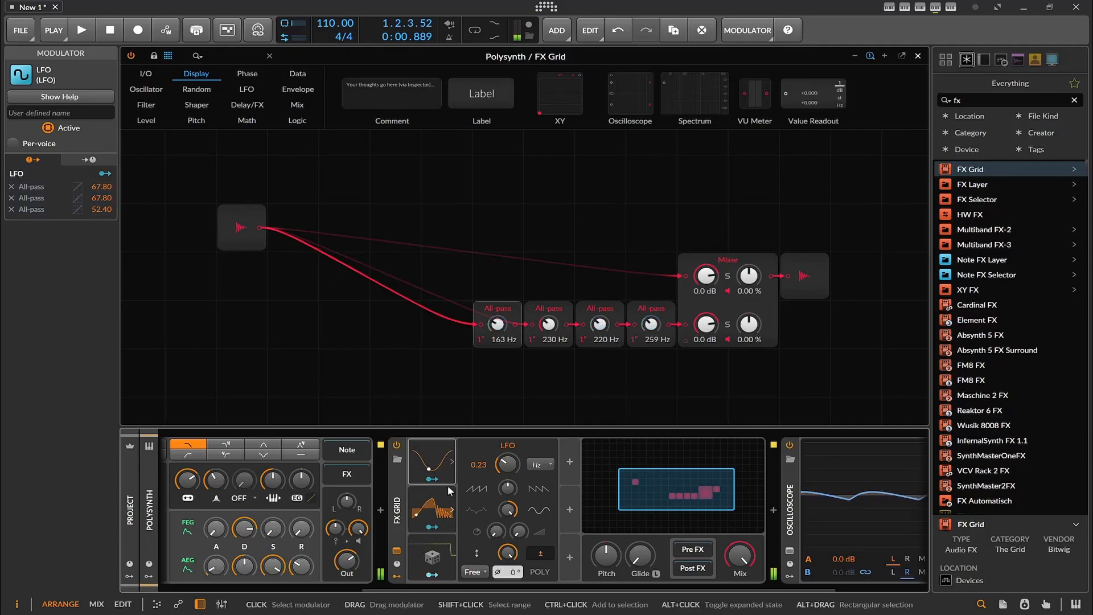
click(11, 197)
click(11, 197)
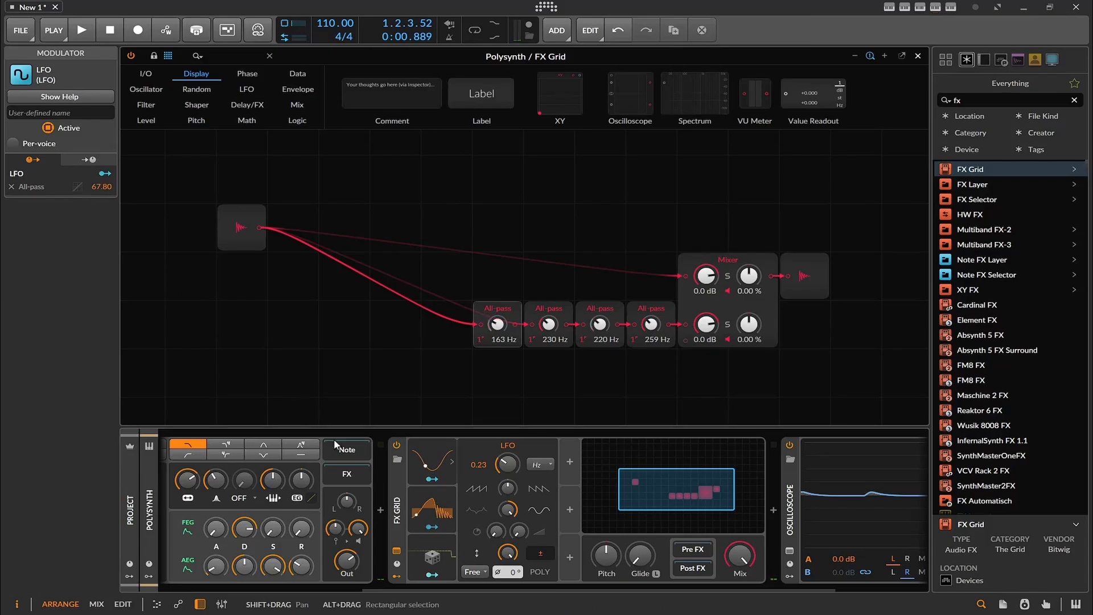
- Map the LFO to the second All-pass frequency at 45.60 and the fourth at 57.60
click(427, 479)
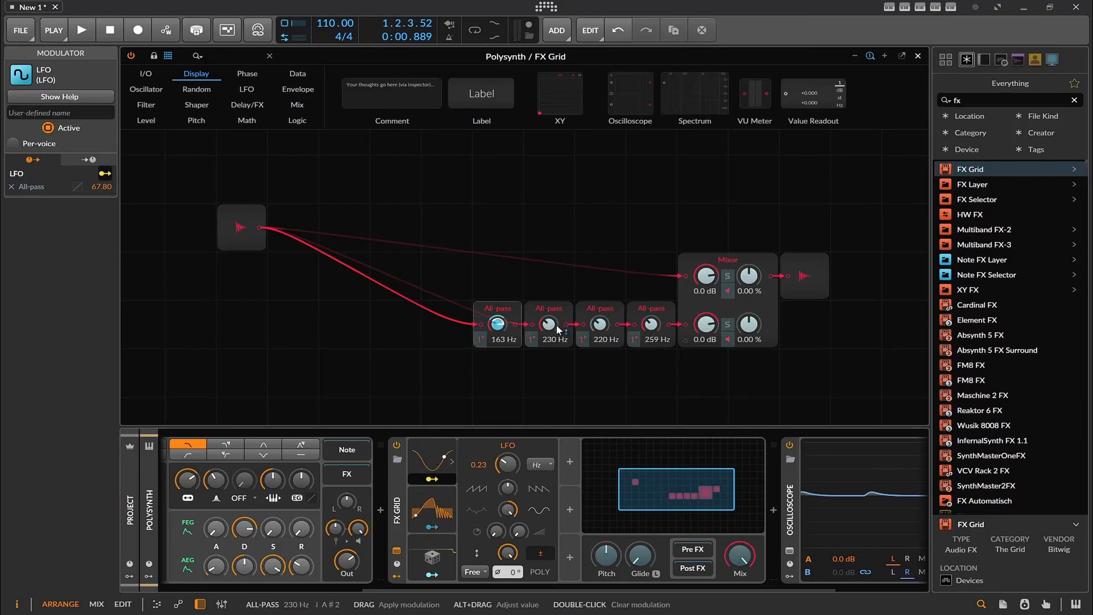
drag(555, 324, 556, 316)
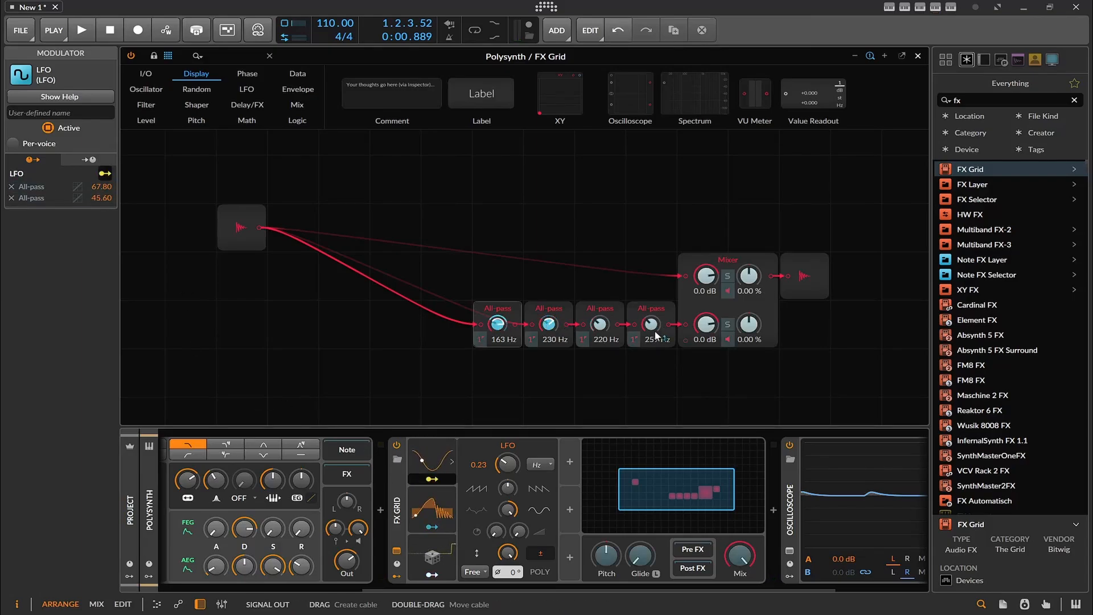
drag(651, 324, 651, 309)
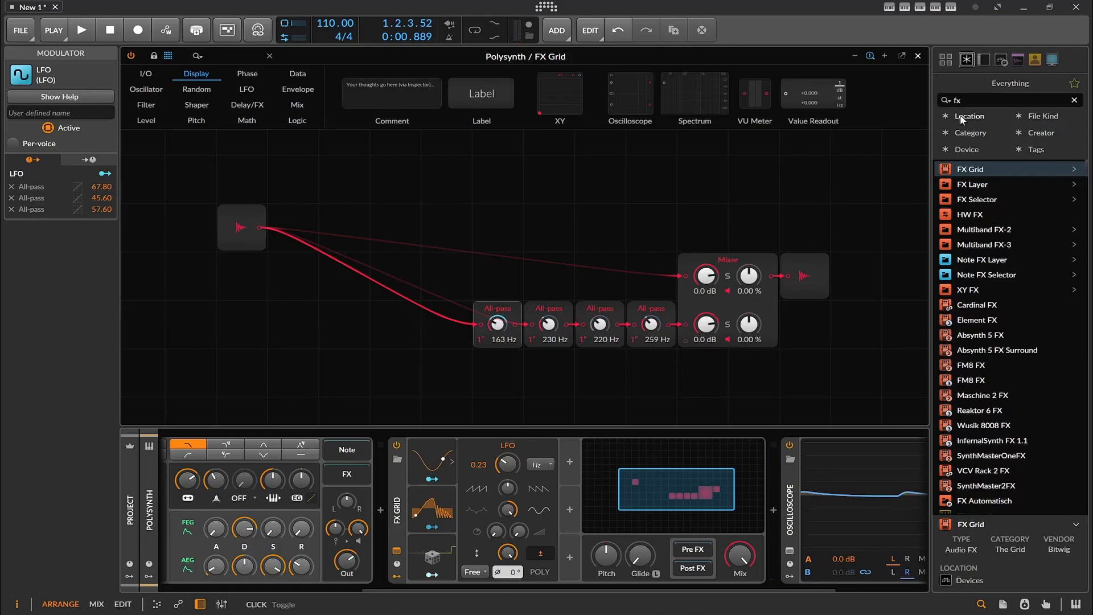
- Search the browser for "cold" and insert Dist COLDFIRE directly after FX Grid in the device chain
click(957, 101)
text(cold)
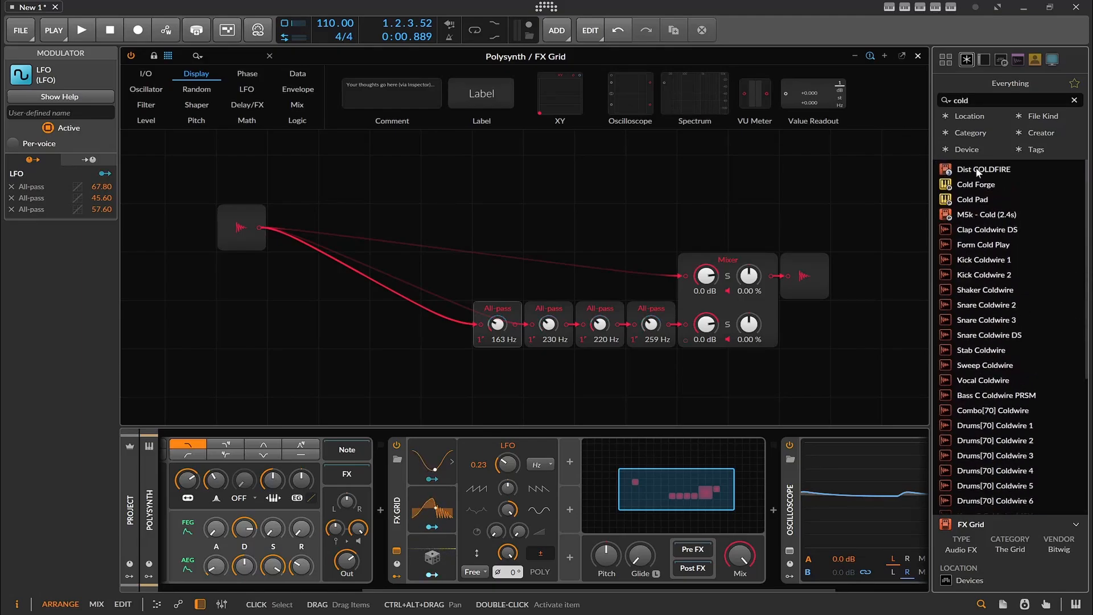
mouse_move(979, 169)
mouse_down()
mouse_move(854, 513)
mouse_move(774, 545)
mouse_up()
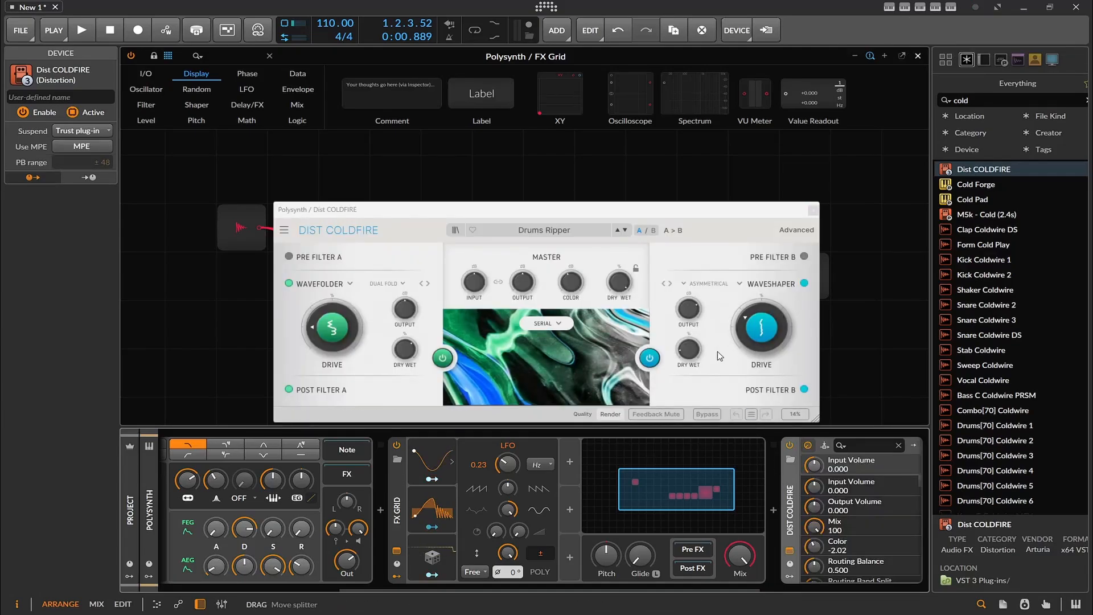
- Set COLDFIRE's Waveshaper drive to 57.2, Wavefolder drive to 49.2, master output to -8.26 and color to 10.2
mouse_move(522, 281)
mouse_down()
mouse_move(522, 302)
mouse_move(522, 287)
mouse_up()
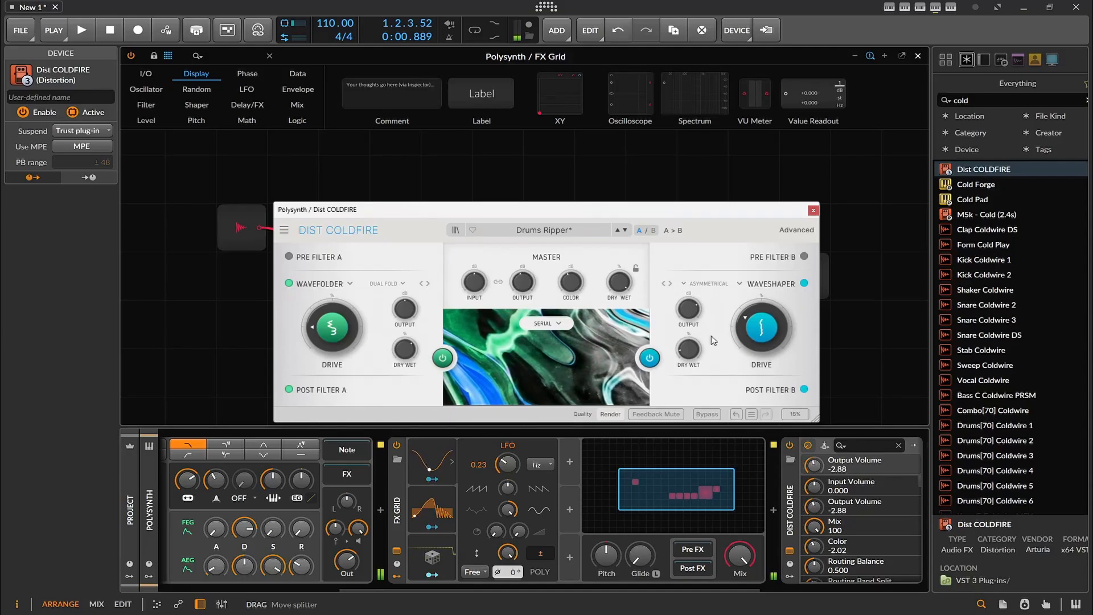
drag(762, 330, 761, 314)
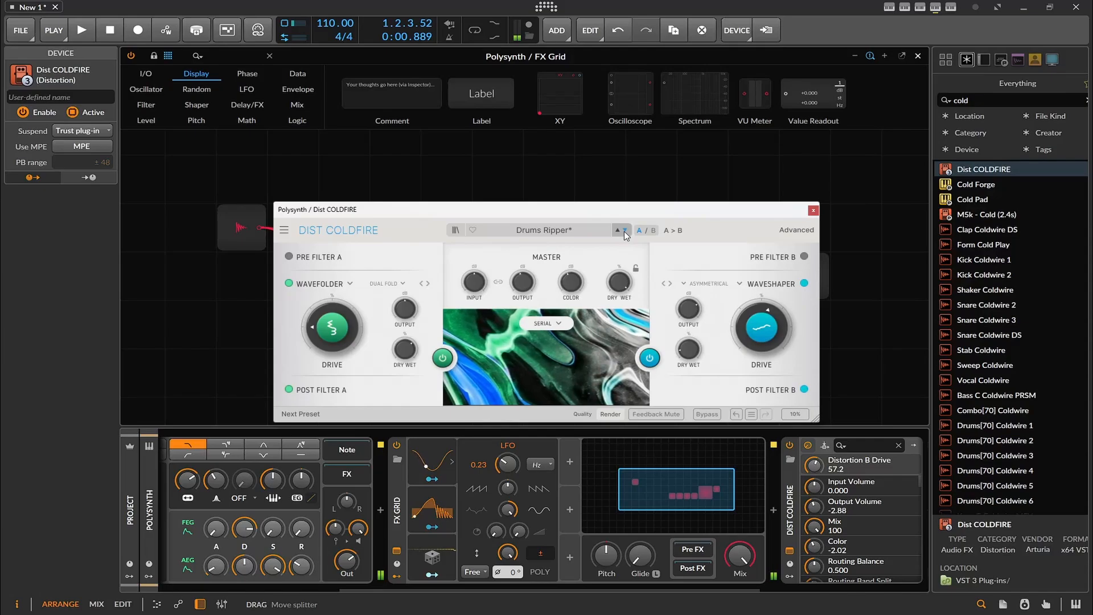
drag(332, 327, 332, 306)
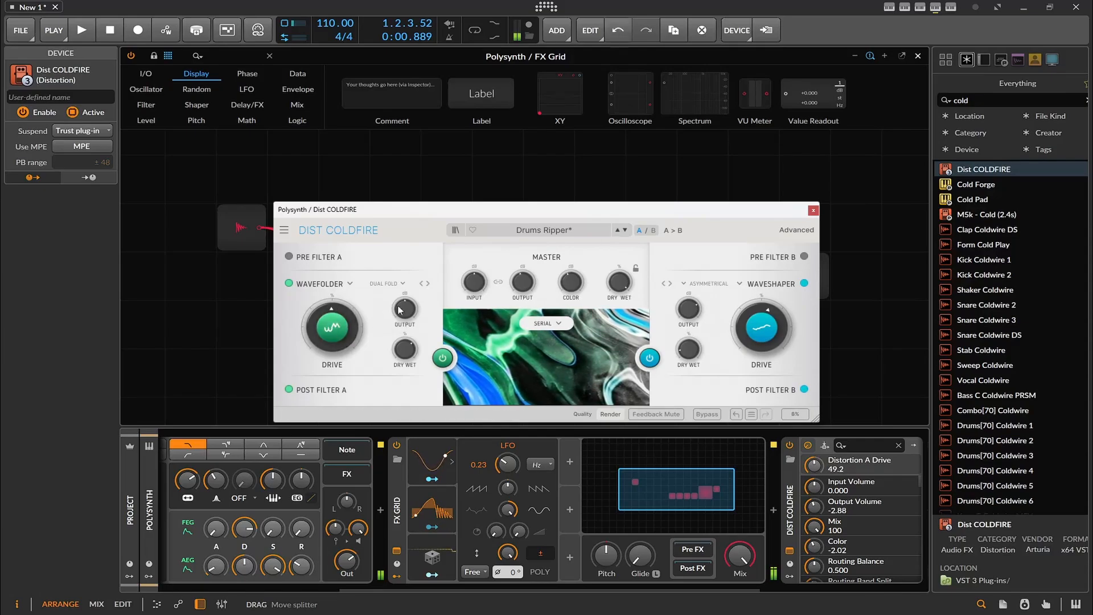
drag(522, 282, 571, 281)
- Switch COLDFIRE's routing to Parallel with a balance of 0.552, set the Waveshaper's dry/wet to 37.6, and close the plug-in window
click(557, 324)
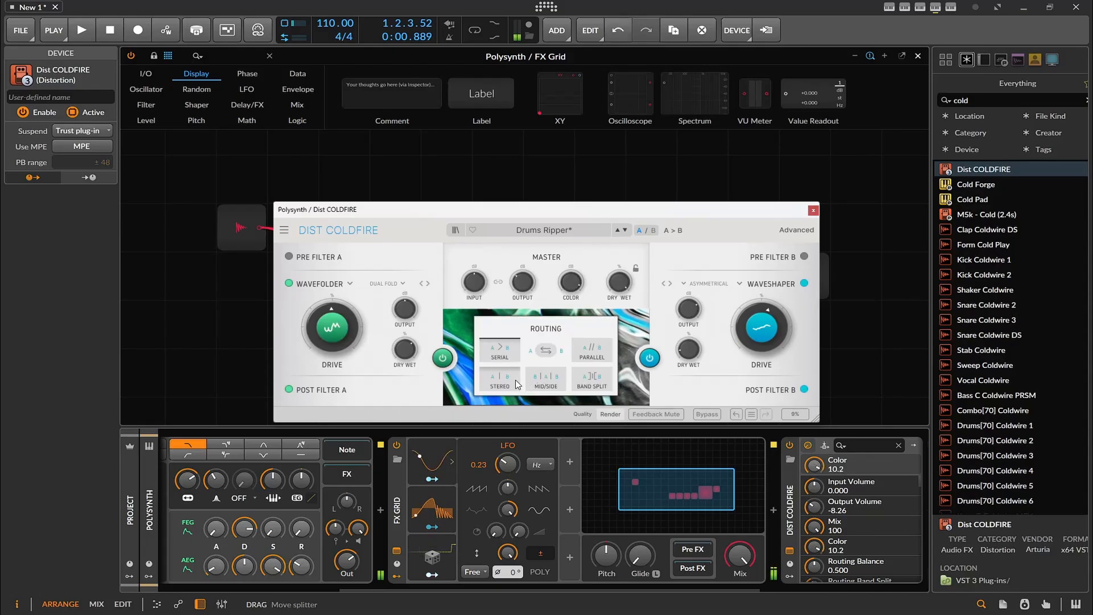
click(590, 349)
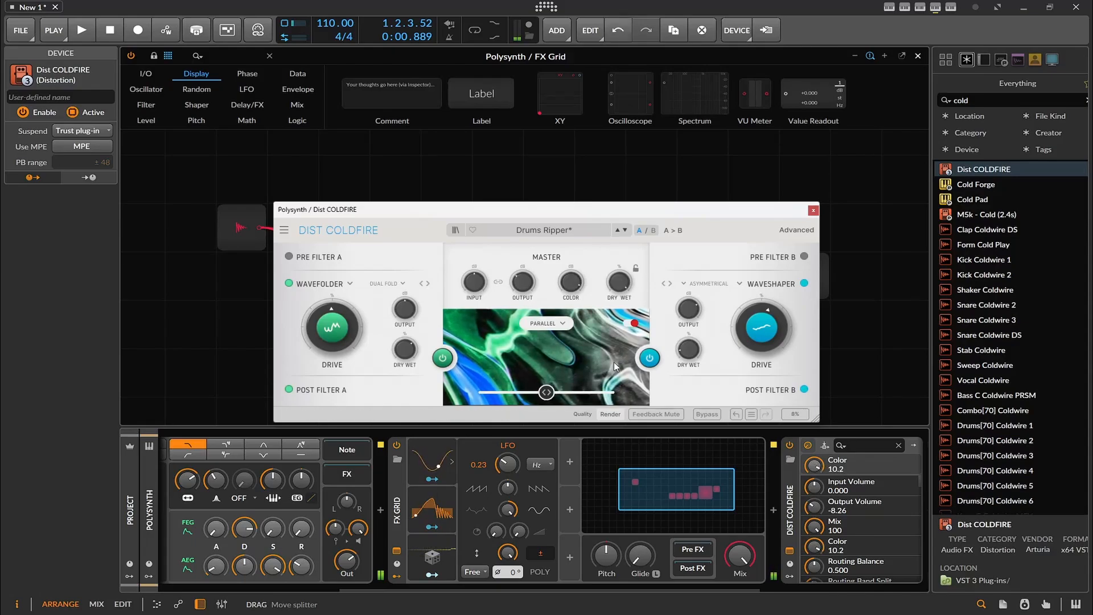
drag(546, 392, 554, 392)
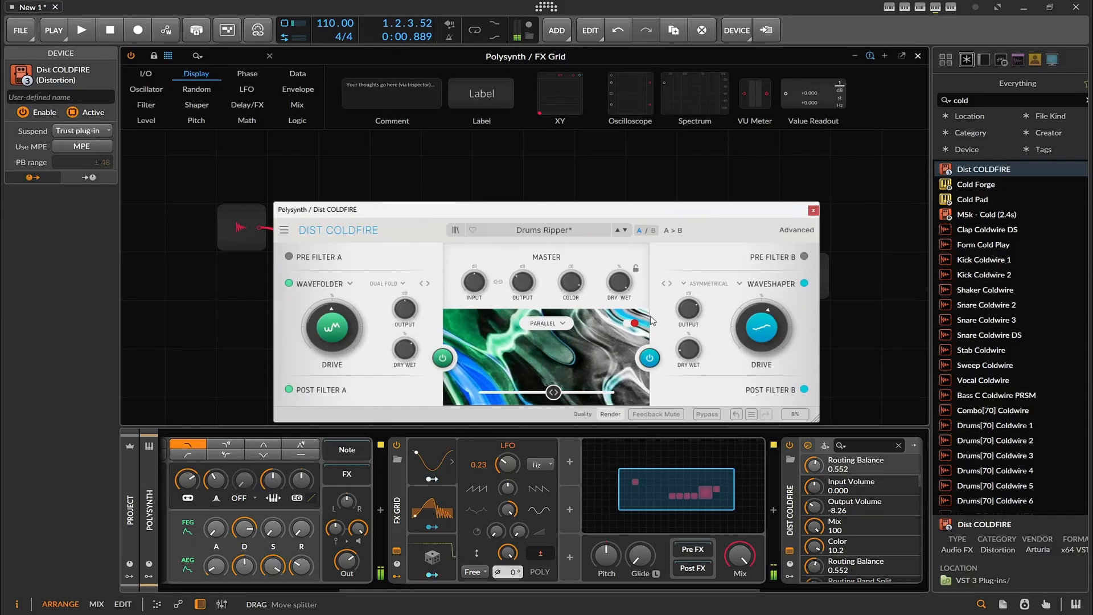
mouse_move(688, 349)
mouse_down()
mouse_move(688, 331)
mouse_move(698, 355)
mouse_up()
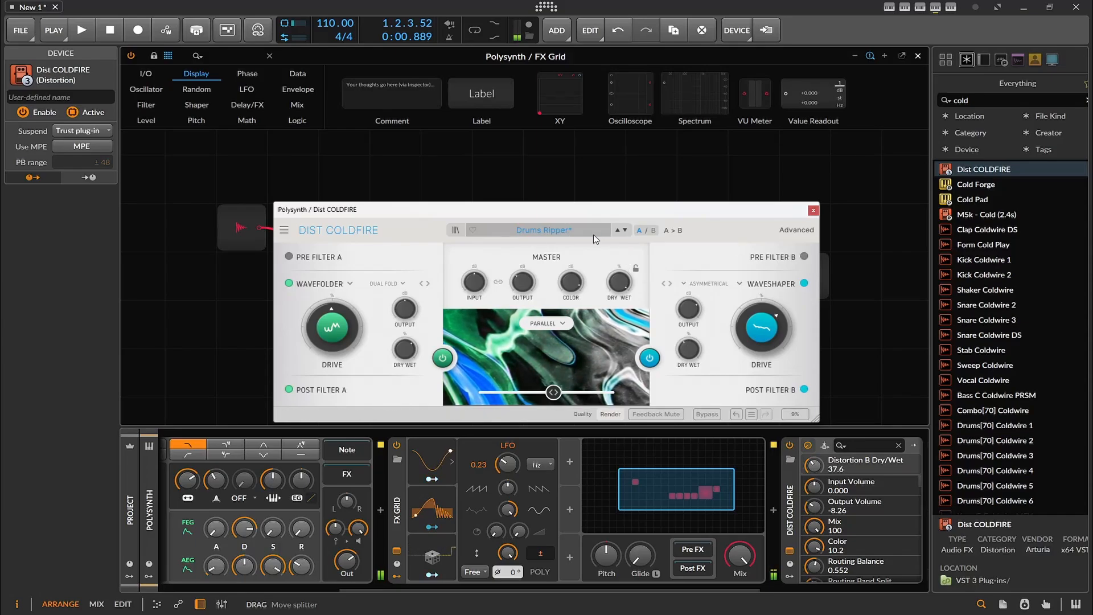
click(813, 210)
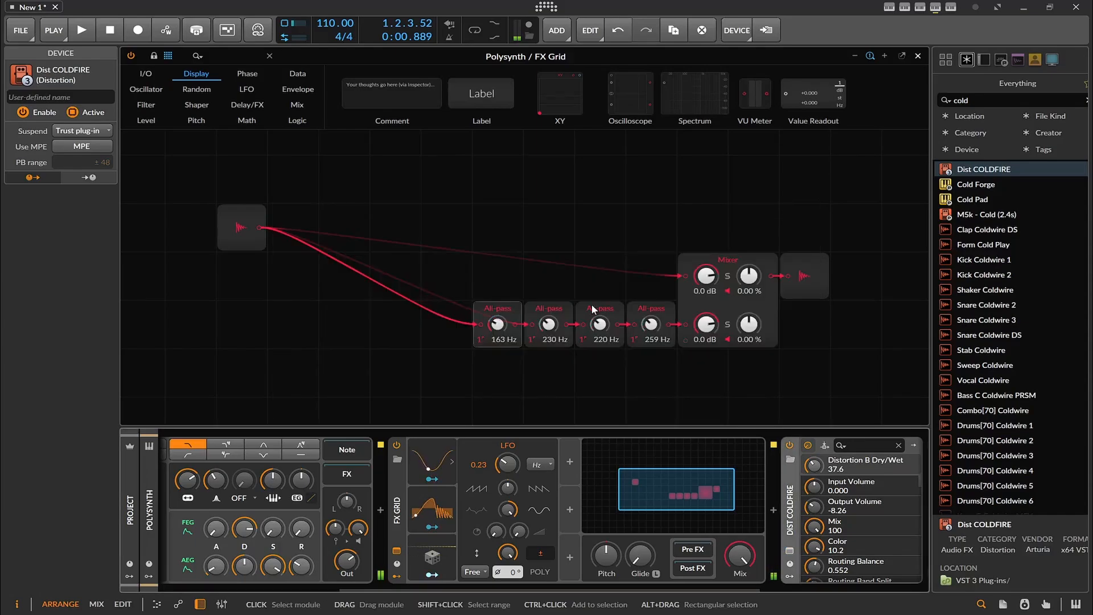
- Reset the transport to the start, expand the Curves modulator's settings and set its rate to 0.12 Hz
click(118, 37)
click(432, 508)
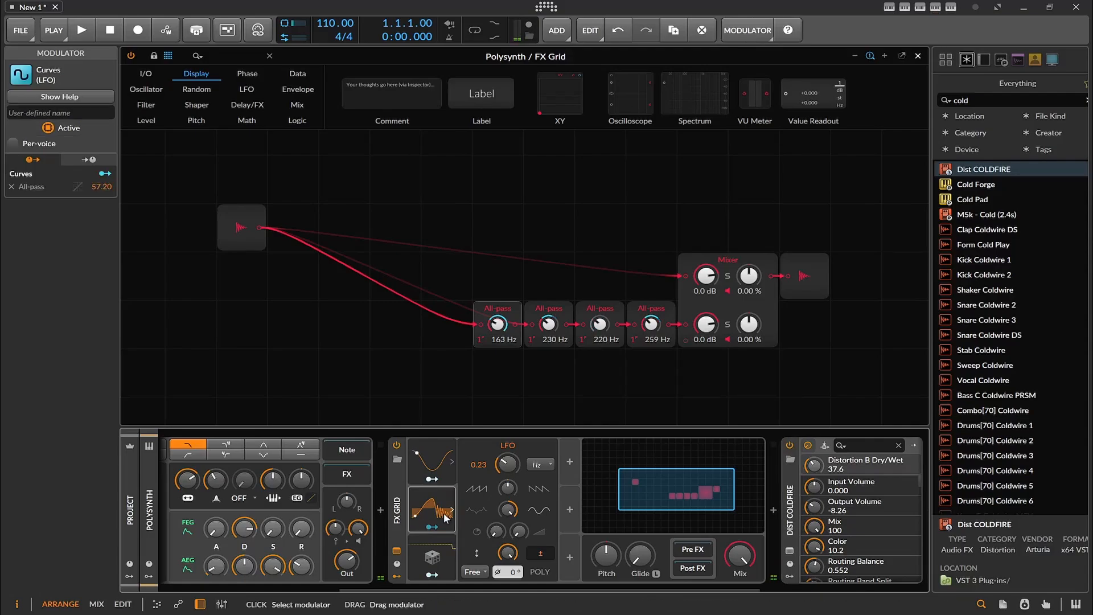
drag(486, 469, 486, 518)
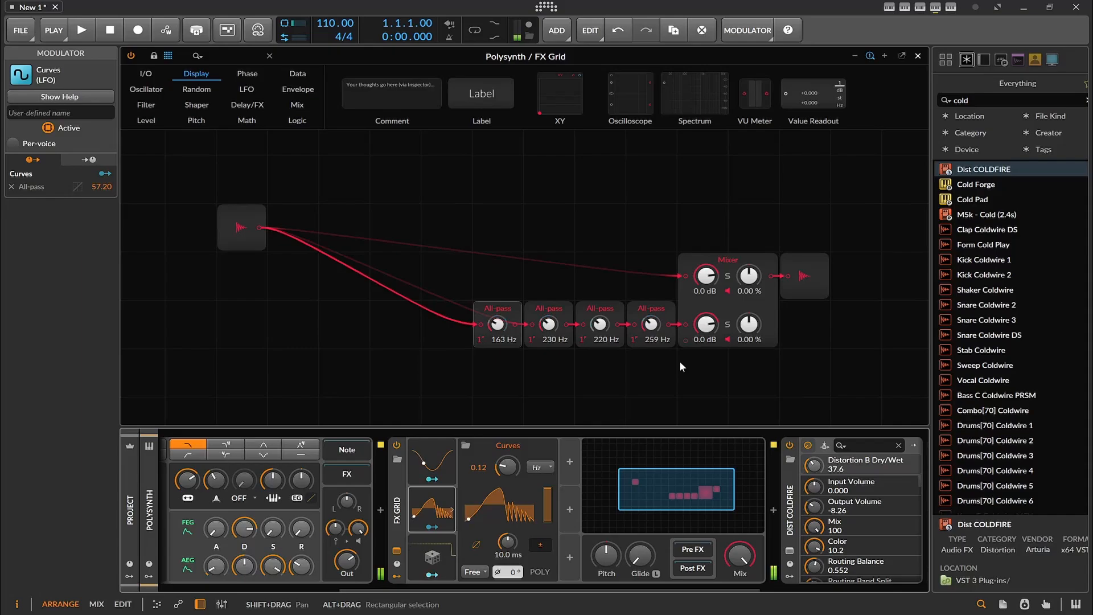
- Lower Polysynth's oscillator 1 Shape to a pulse-like waveform and raise its Sub level
drag(585, 591, 405, 582)
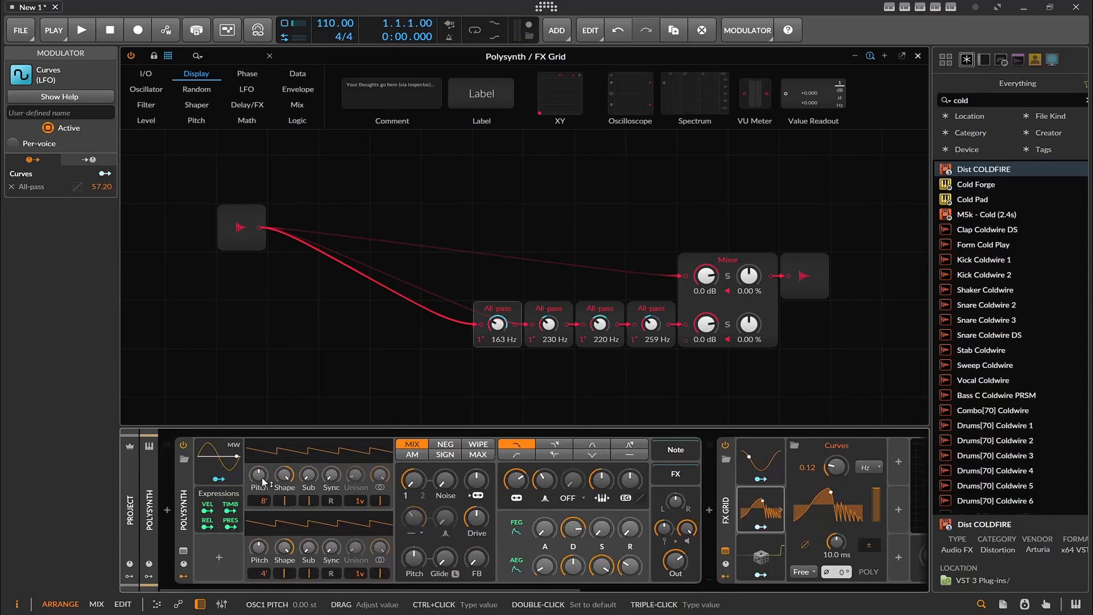
drag(285, 474, 284, 515)
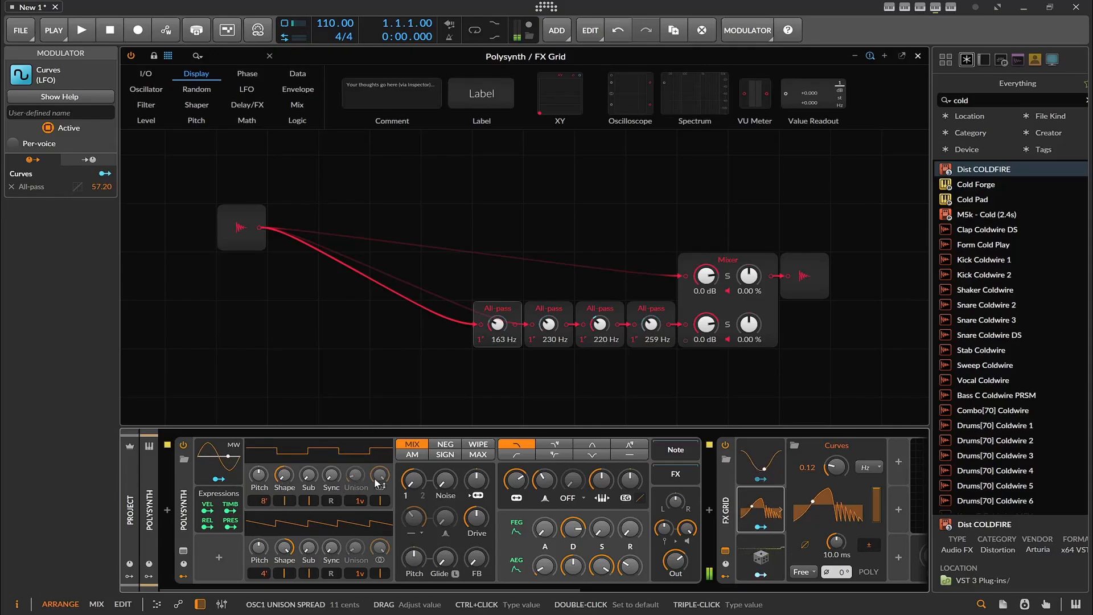
drag(316, 481, 316, 449)
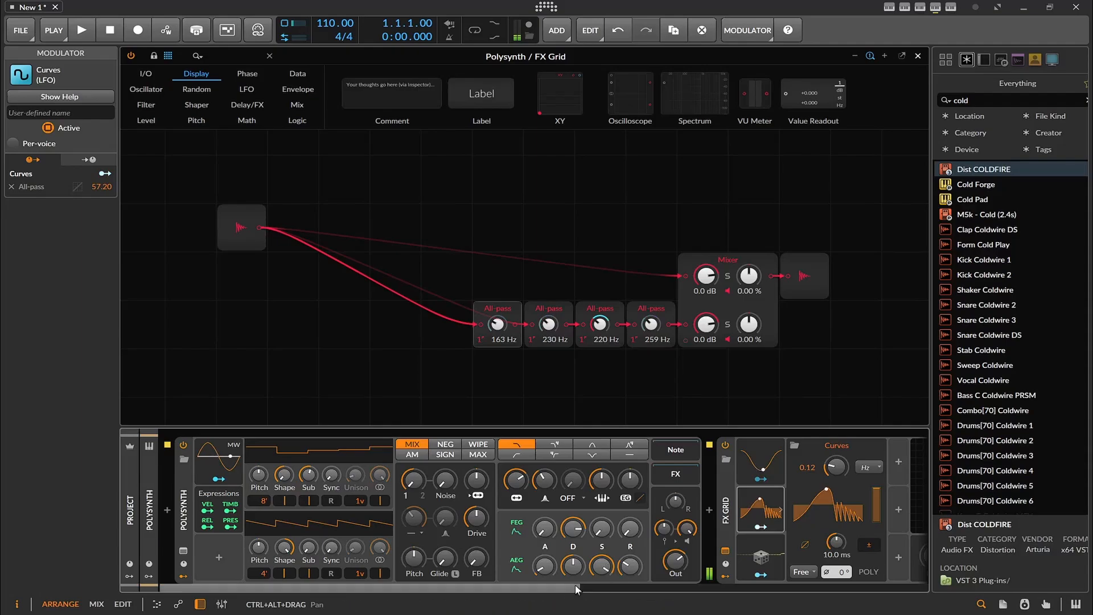
- Search the browser for "fil" and insert Filter+ between COLDFIRE and the Oscilloscope in the device chain
drag(575, 585, 829, 579)
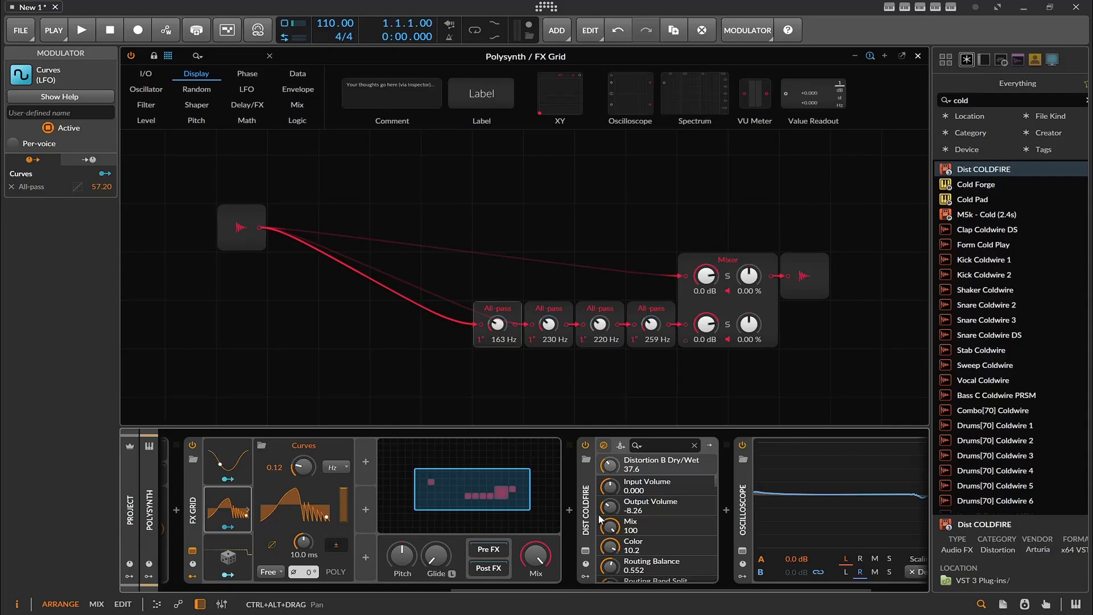
click(976, 100)
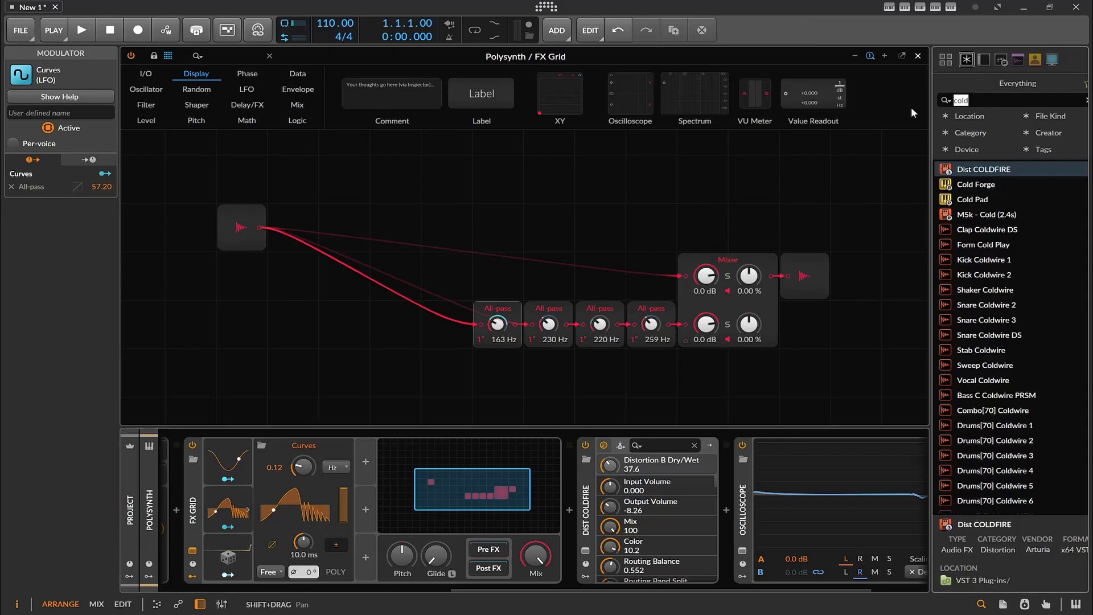
text(fil)
click(975, 169)
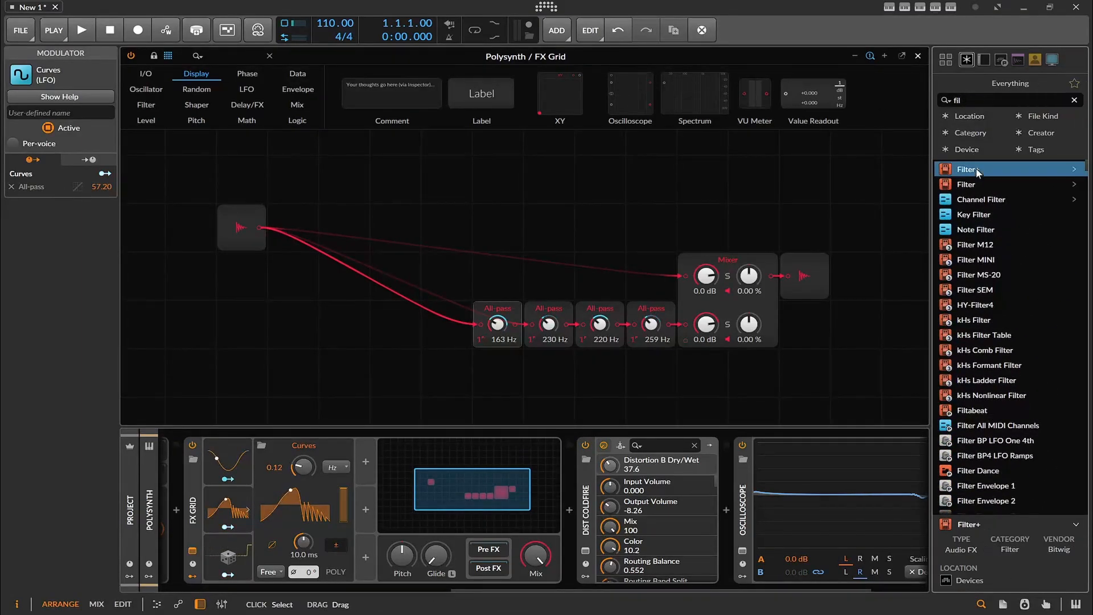
drag(976, 169, 729, 519)
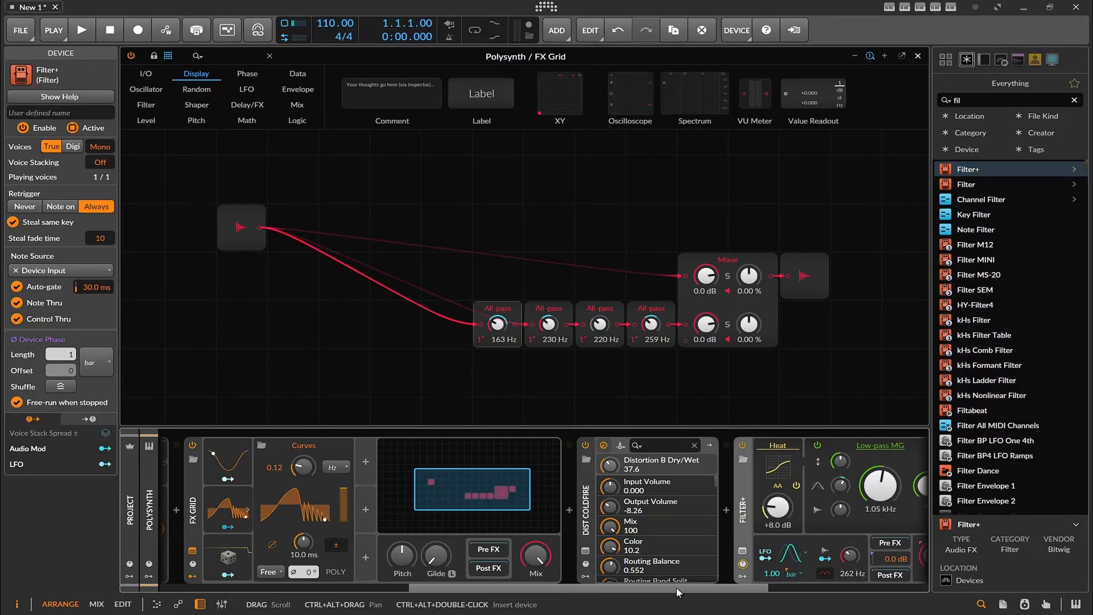
- Set Filter+'s Heat drive to +21.4 dB and its Low-pass MG cutoff to 488 Hz, and raise the resonance
drag(676, 587, 747, 586)
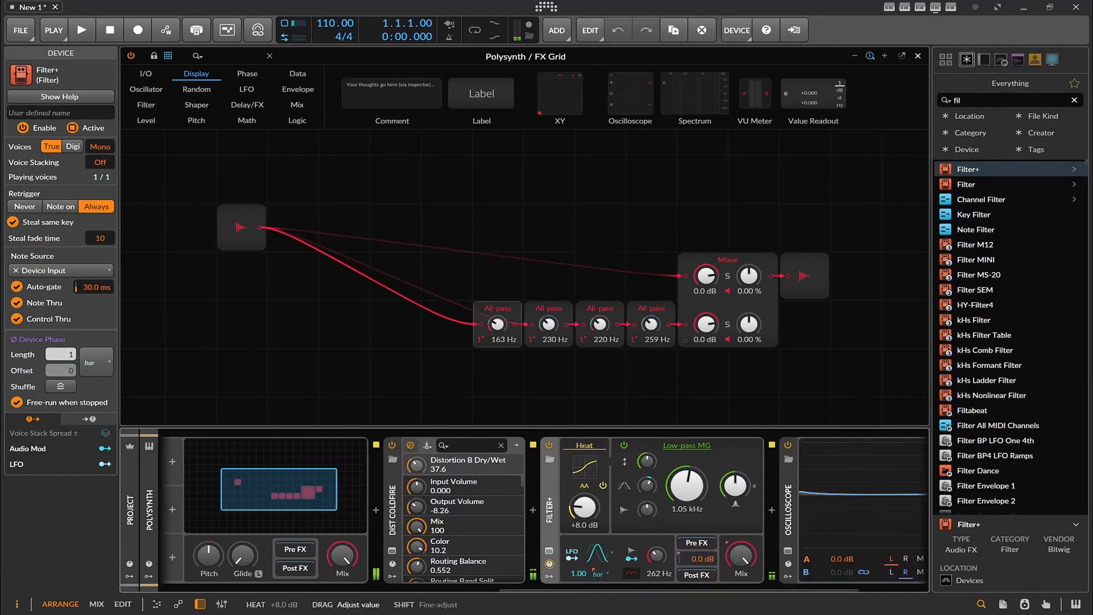
drag(583, 506, 583, 490)
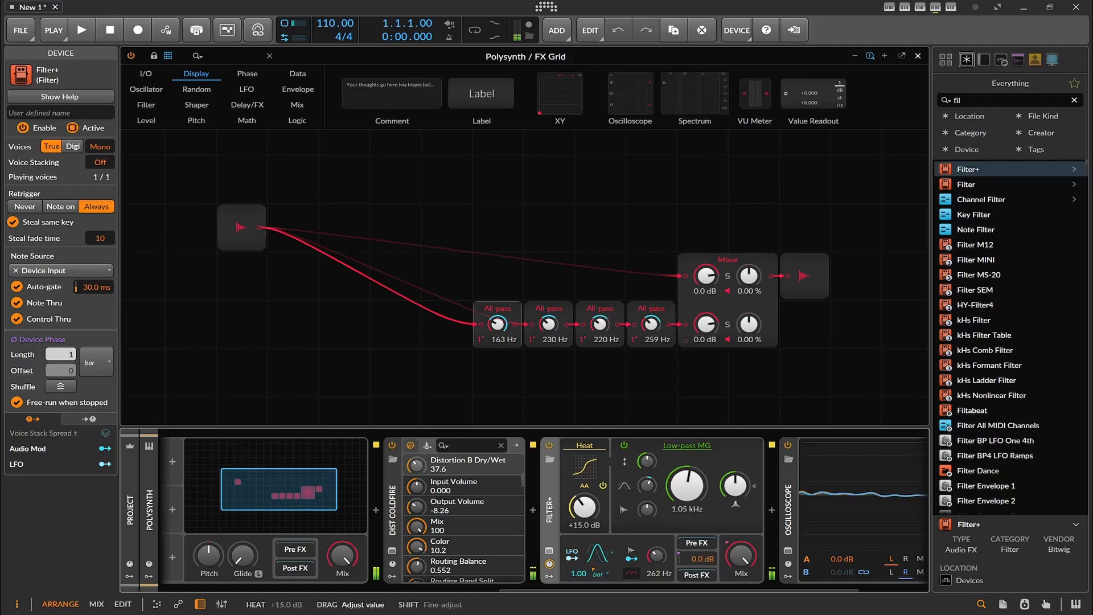
drag(706, 489, 734, 465)
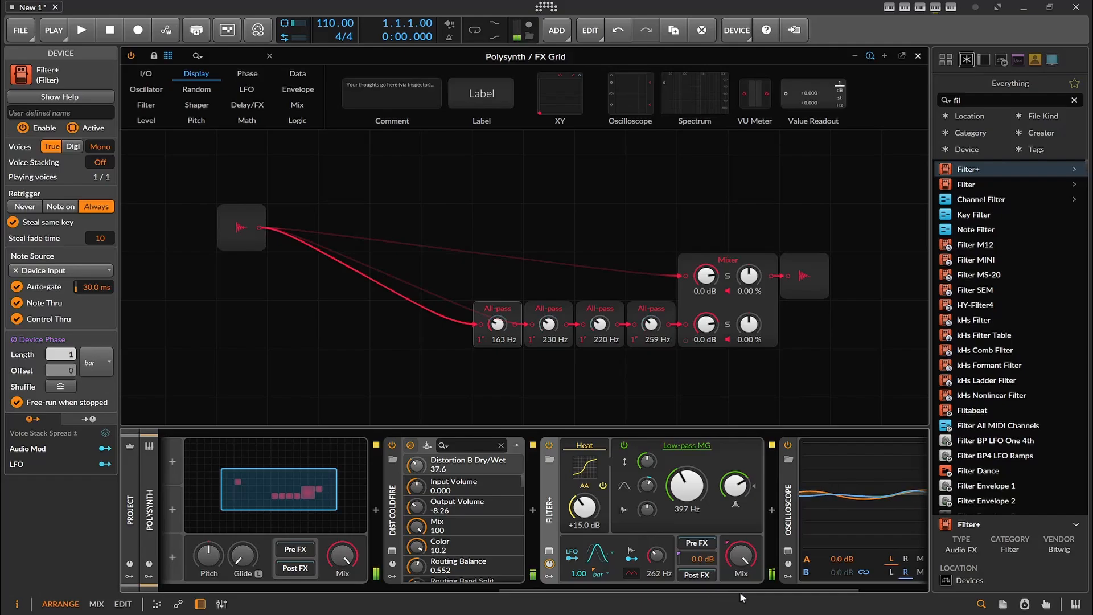
drag(760, 587, 845, 592)
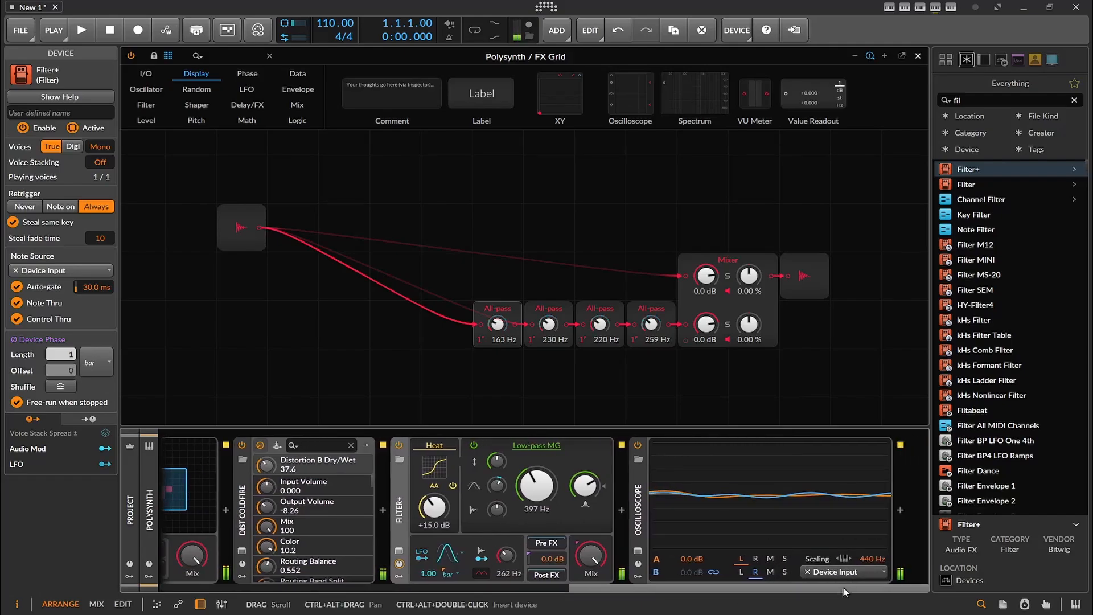
drag(433, 505, 433, 485)
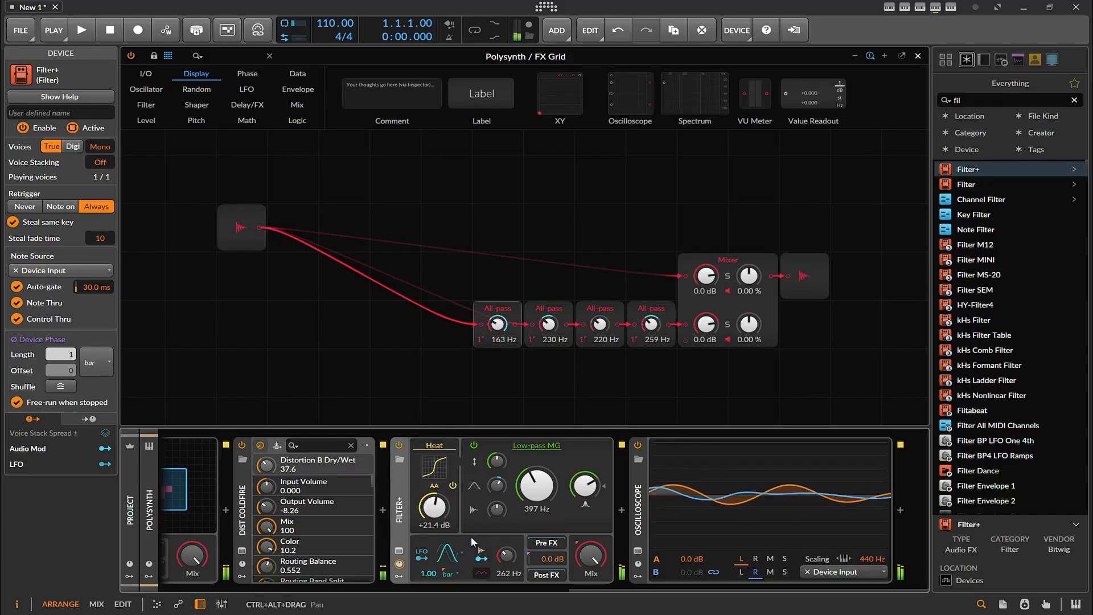
mouse_move(536, 486)
mouse_down()
mouse_move(536, 455)
mouse_move(537, 481)
mouse_up()
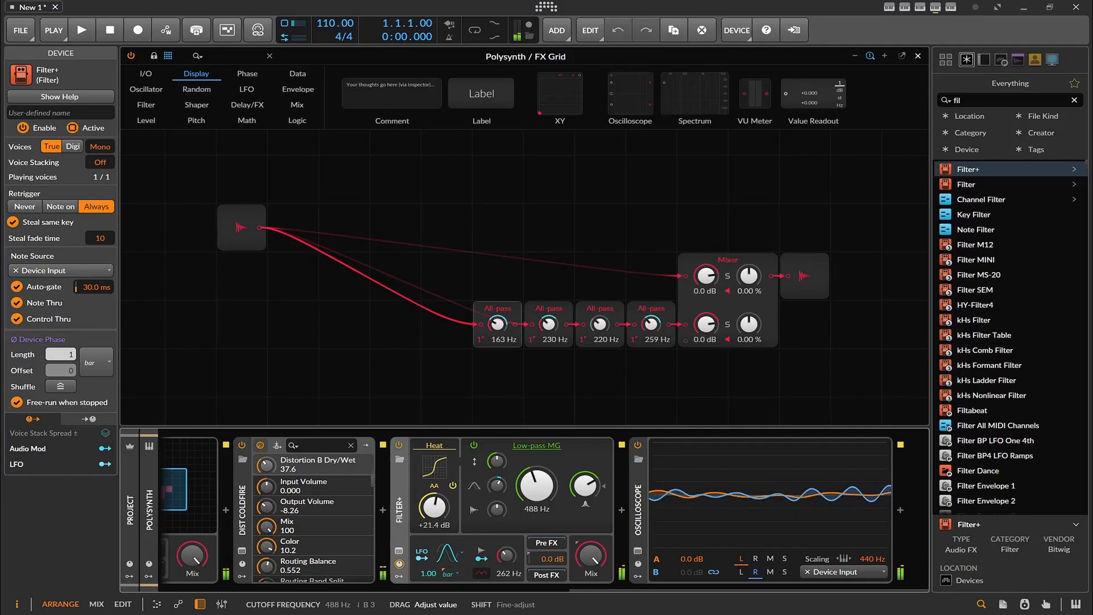
drag(535, 485, 535, 486)
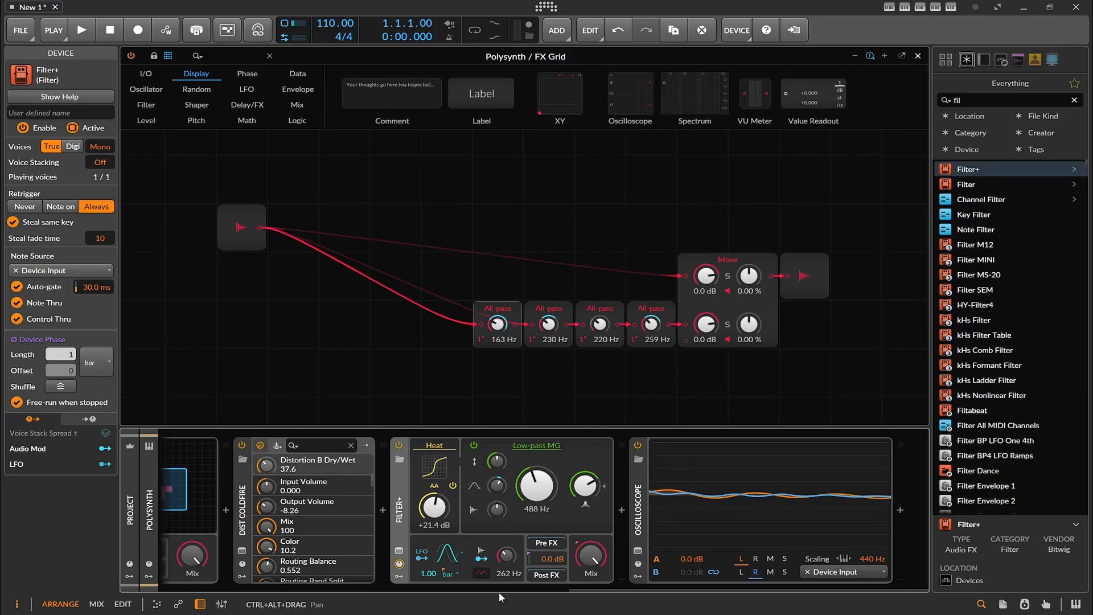
- Raise Filter+'s cutoff, bypass COLDFIRE, sweep the cutoff up to 5.04 kHz for comparison, and re-enable COLDFIRE
mouse_move(536, 486)
mouse_down()
mouse_move(536, 506)
mouse_move(537, 427)
mouse_move(536, 512)
mouse_move(537, 501)
mouse_move(583, 491)
mouse_move(583, 523)
mouse_move(538, 462)
mouse_move(536, 475)
mouse_move(584, 478)
mouse_move(537, 494)
mouse_up()
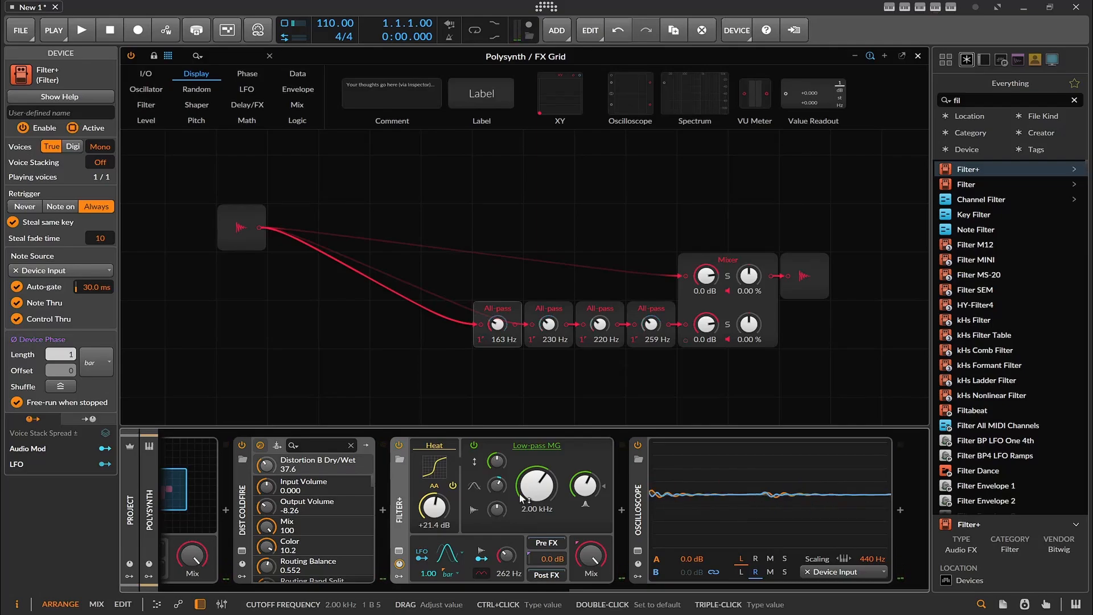
click(242, 445)
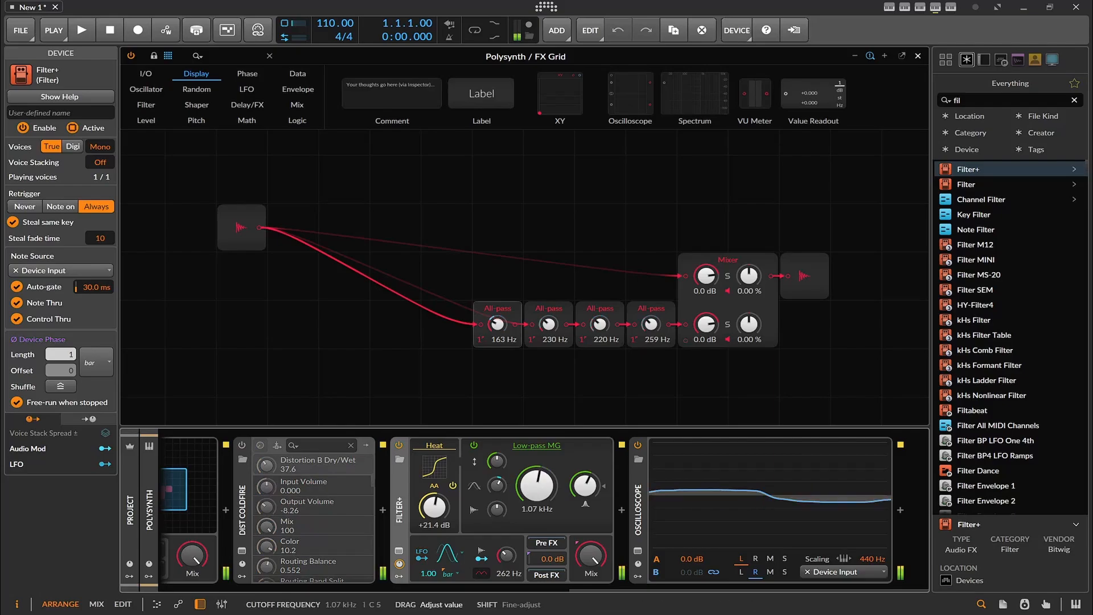
drag(536, 486, 536, 518)
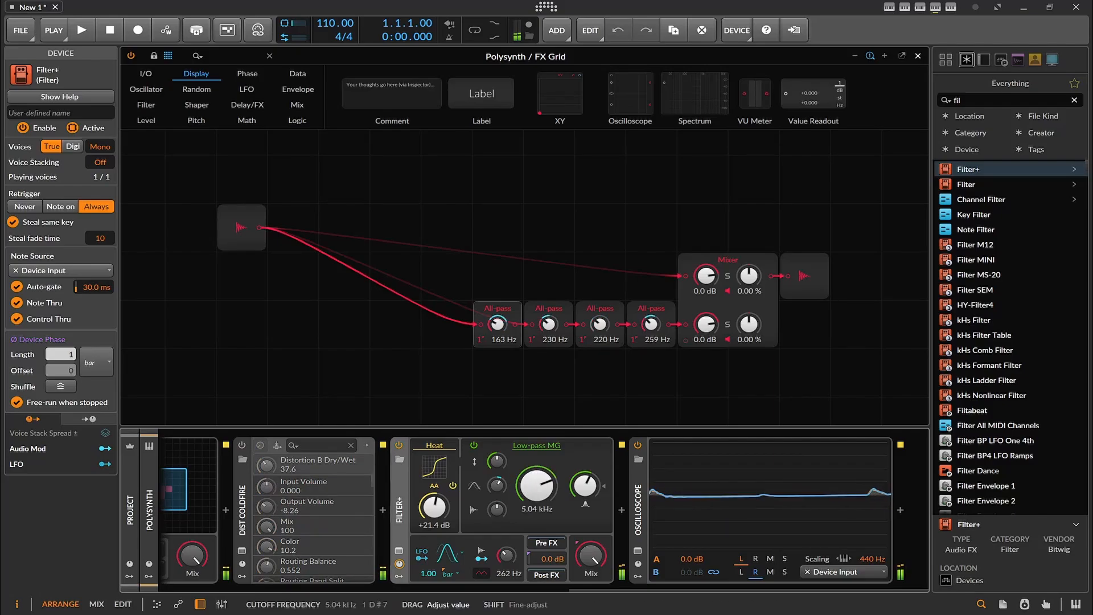
click(242, 445)
- Set Filter+'s Heat drive to +24.0 dB and cutoff to 383 Hz, and raise its resonance
mouse_move(536, 486)
mouse_down()
mouse_move(536, 451)
mouse_move(535, 489)
mouse_up()
drag(434, 506, 433, 500)
drag(585, 485, 584, 485)
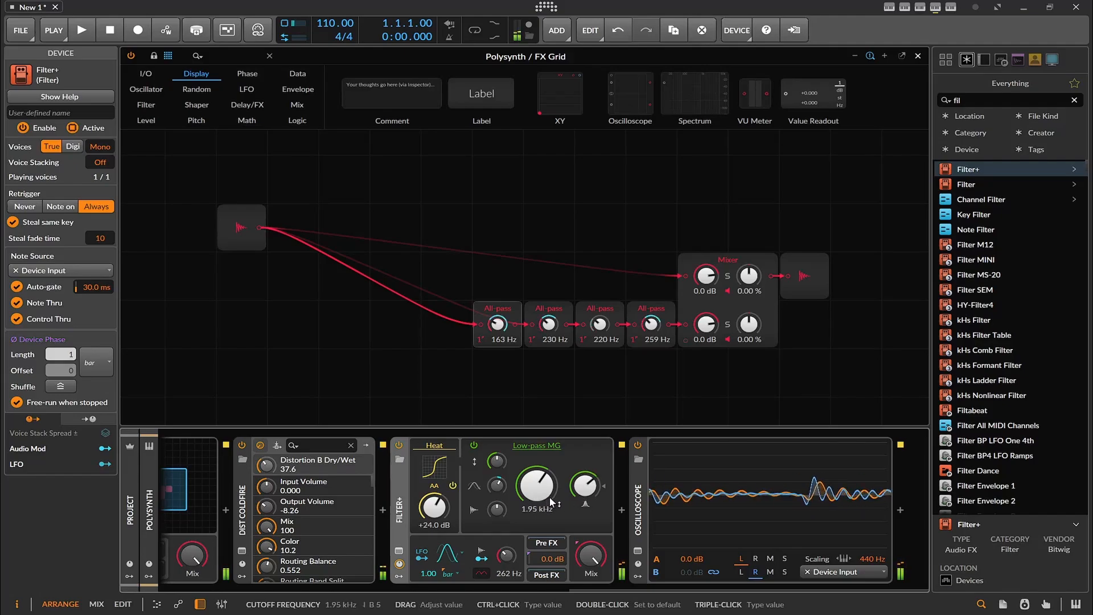
mouse_move(550, 500)
mouse_down()
mouse_move(551, 513)
mouse_move(550, 495)
mouse_up()
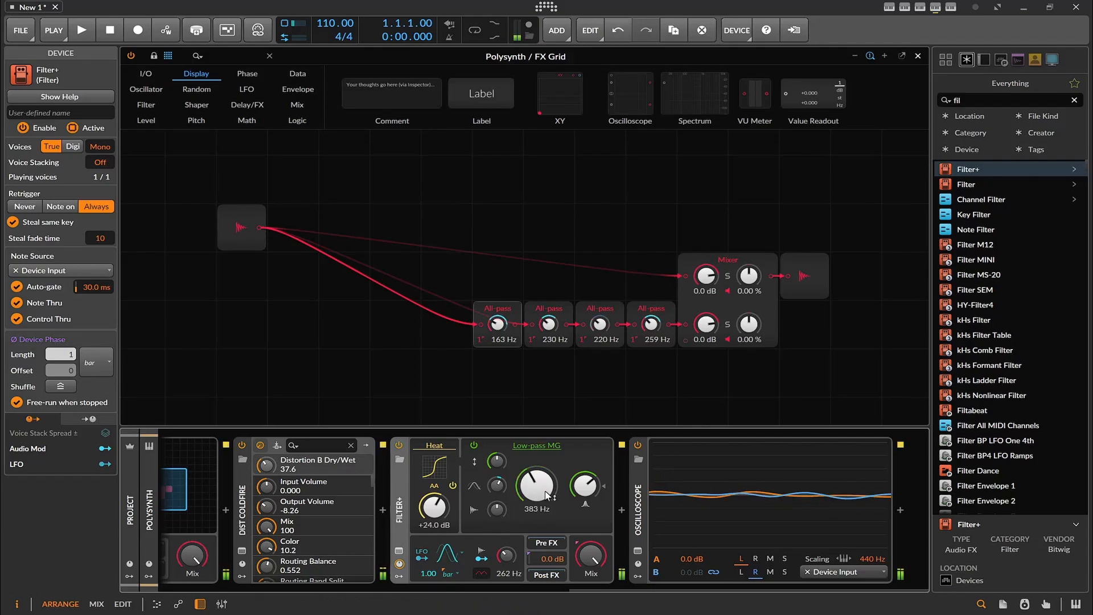
- Add an ADSR modulator to Filter+ and map it to the cutoff frequency with an amount of 34.00 st
click(399, 576)
click(421, 462)
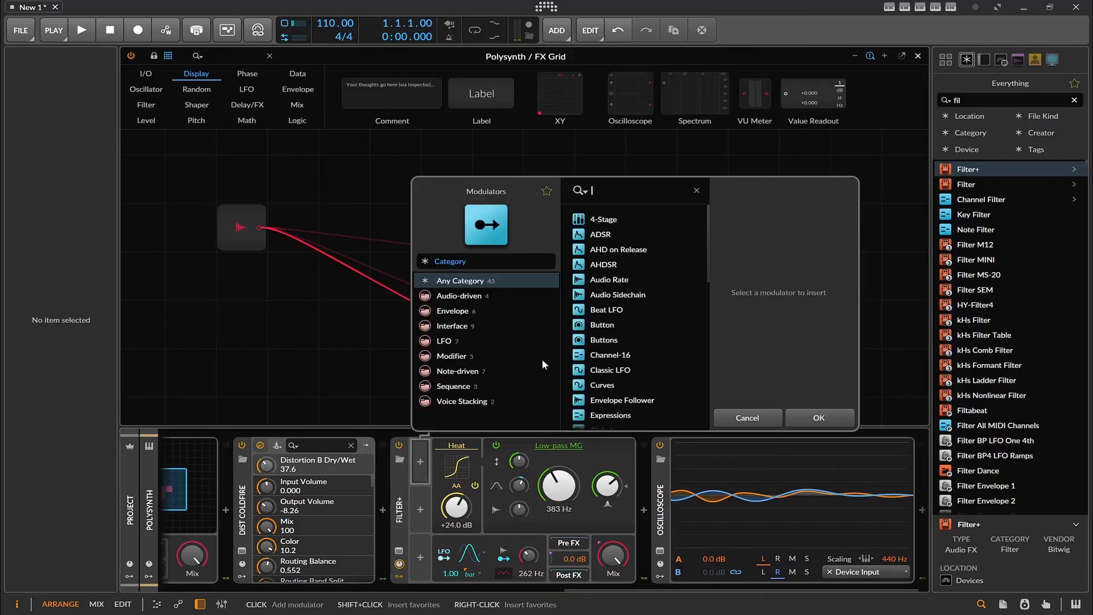
click(612, 232)
double_click(613, 232)
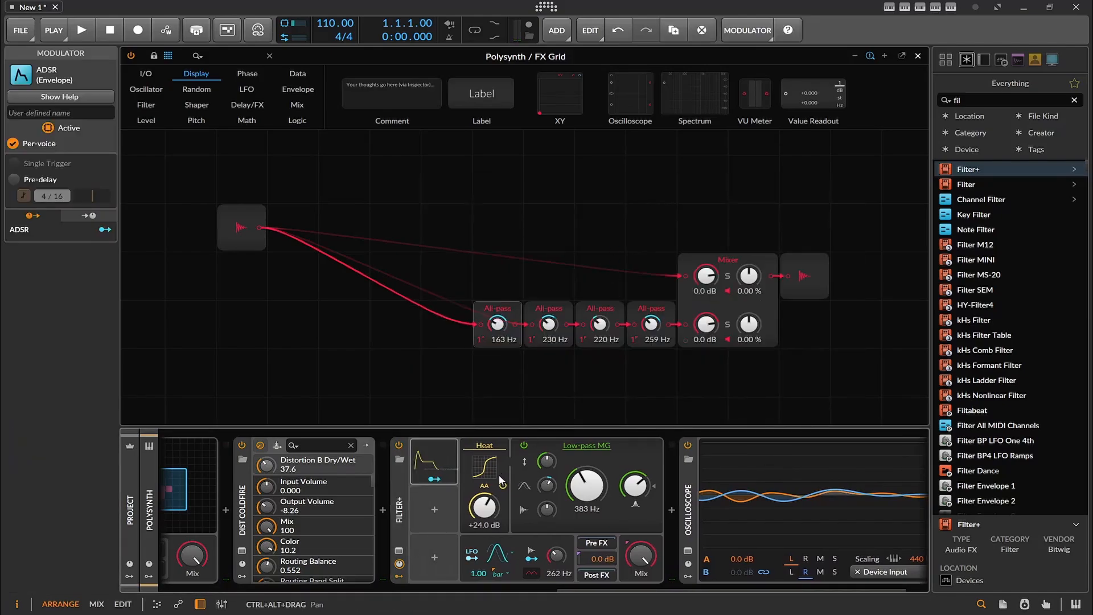
drag(586, 485, 587, 464)
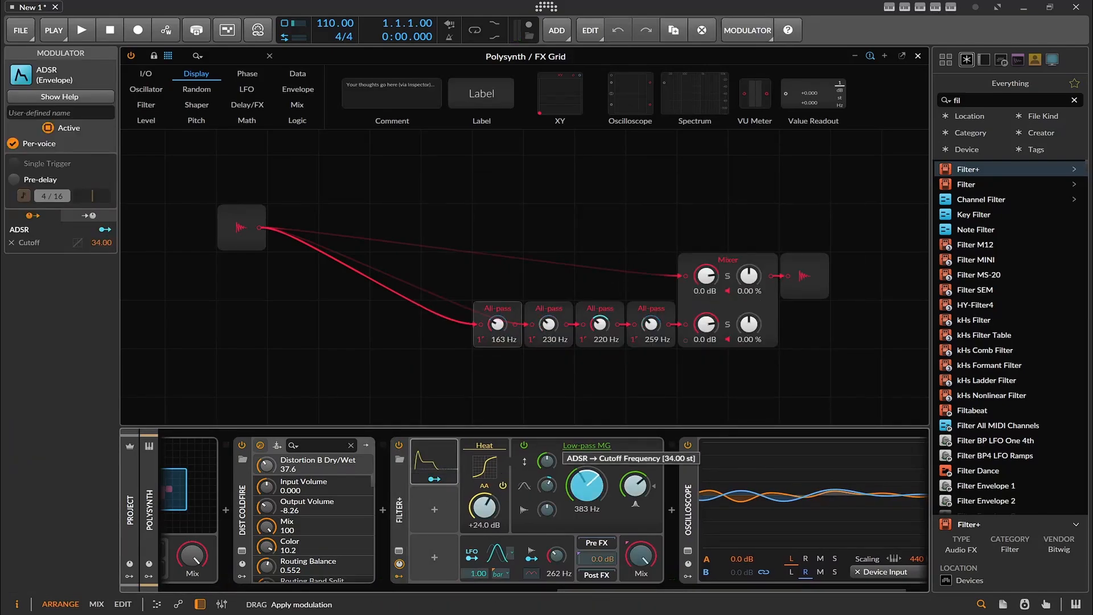
- Expand the ADSR modulator's settings, lengthen its attack slightly, raise its sustain and shorten its release to the minimum
click(434, 479)
click(438, 471)
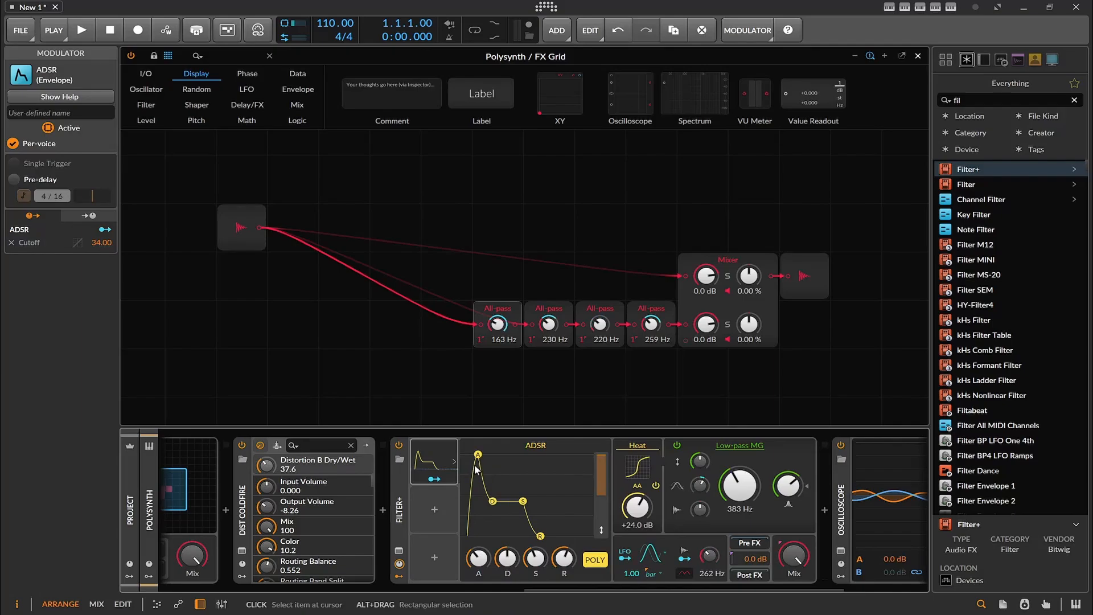
drag(478, 454, 517, 459)
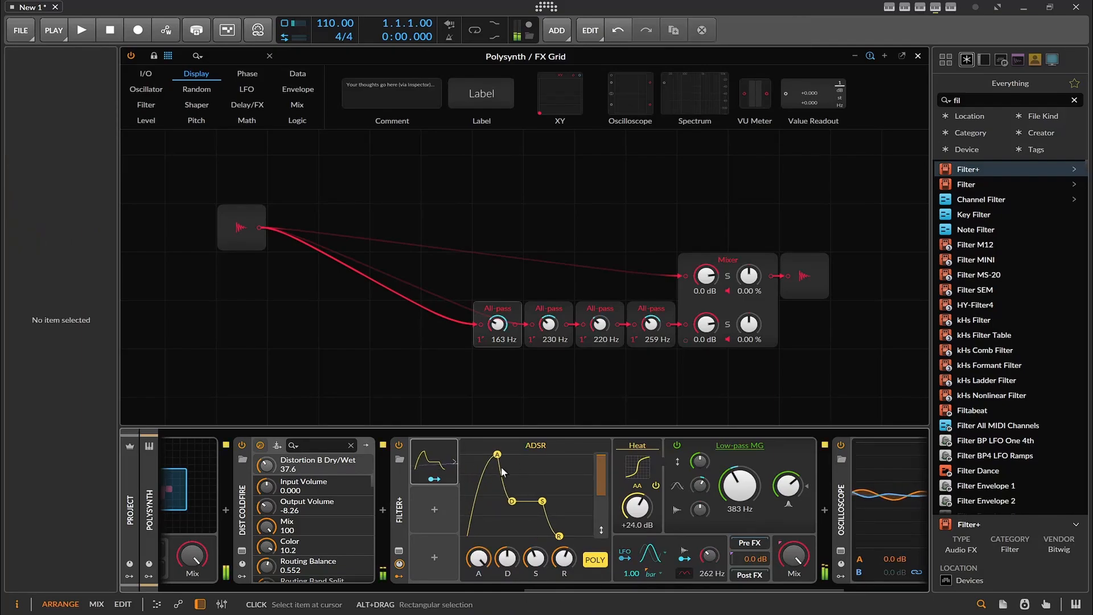
drag(497, 454, 489, 457)
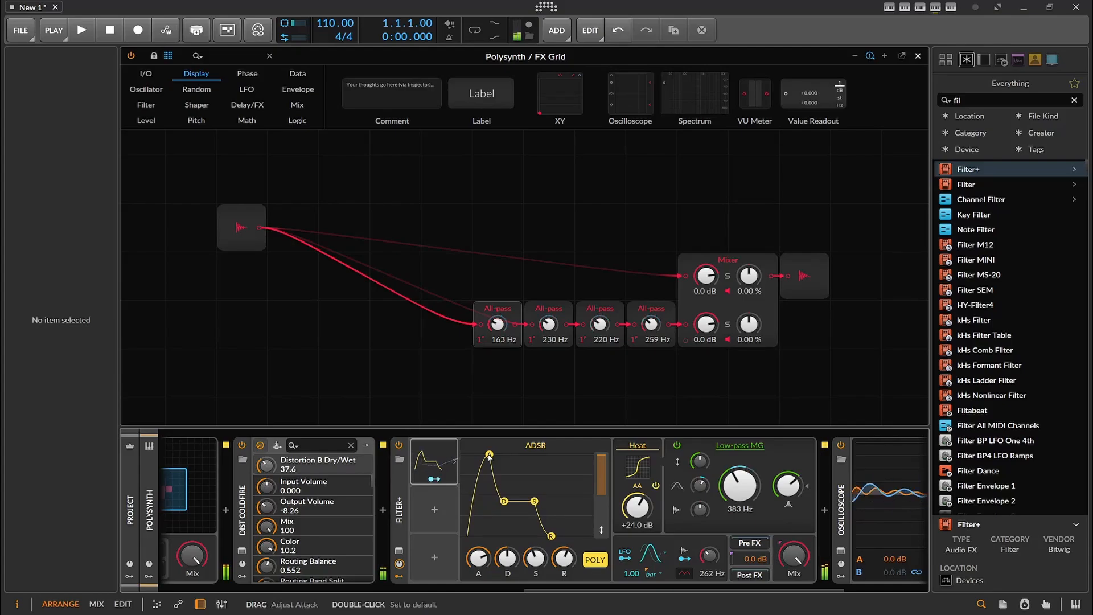
drag(506, 558, 563, 564)
drag(478, 558, 508, 560)
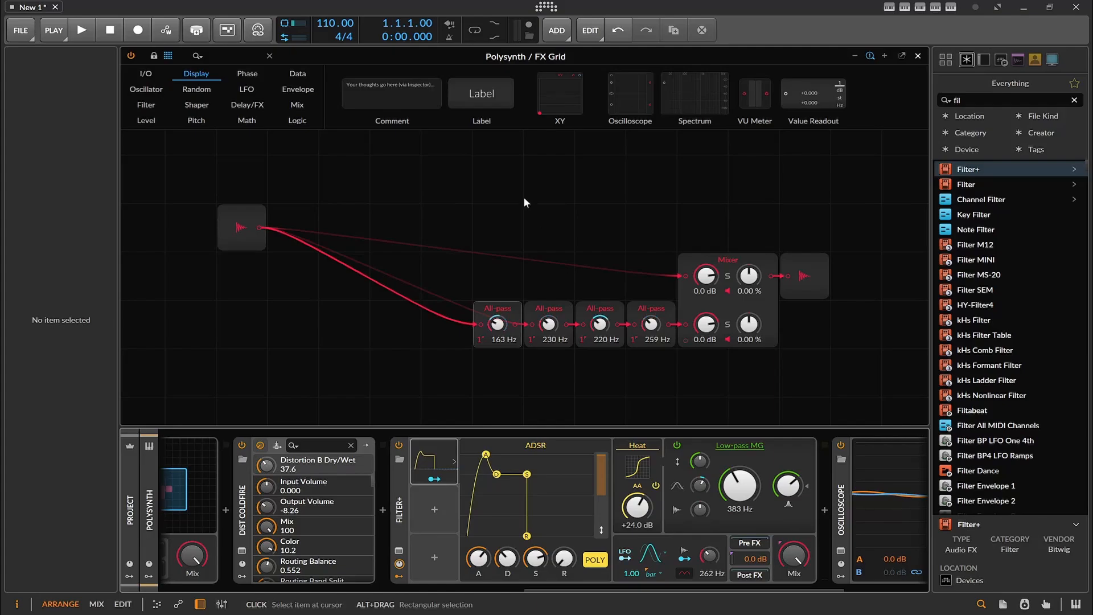
- Look through the Phase and Delay/FX modules, place a Phaser+ above the All-pass filters to inspect it, and delete it
click(243, 73)
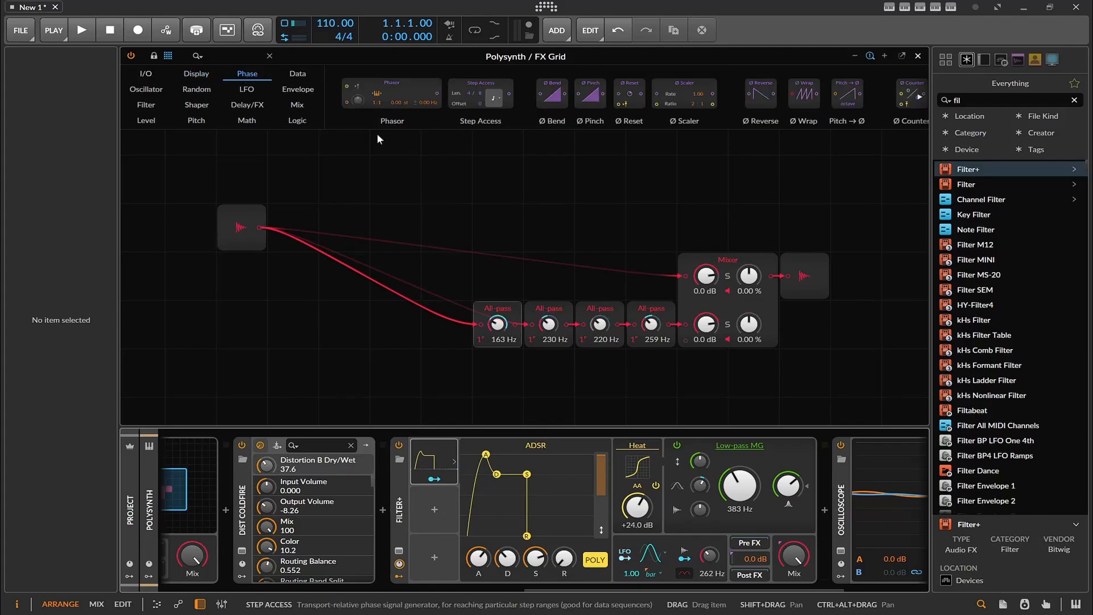
scroll(690, 103, right, 3)
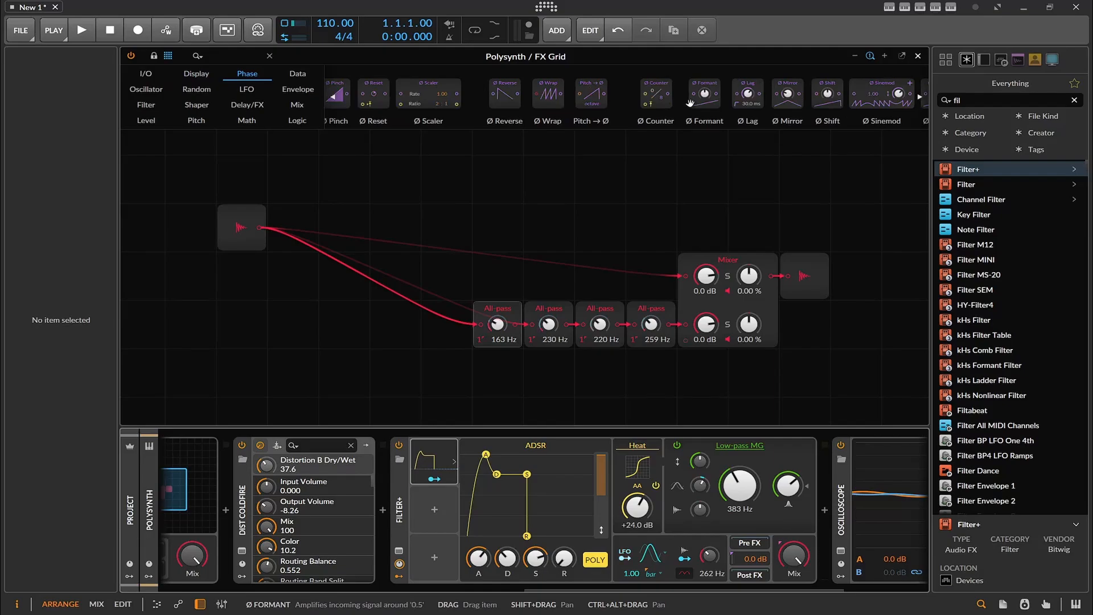
scroll(690, 103, right, 2)
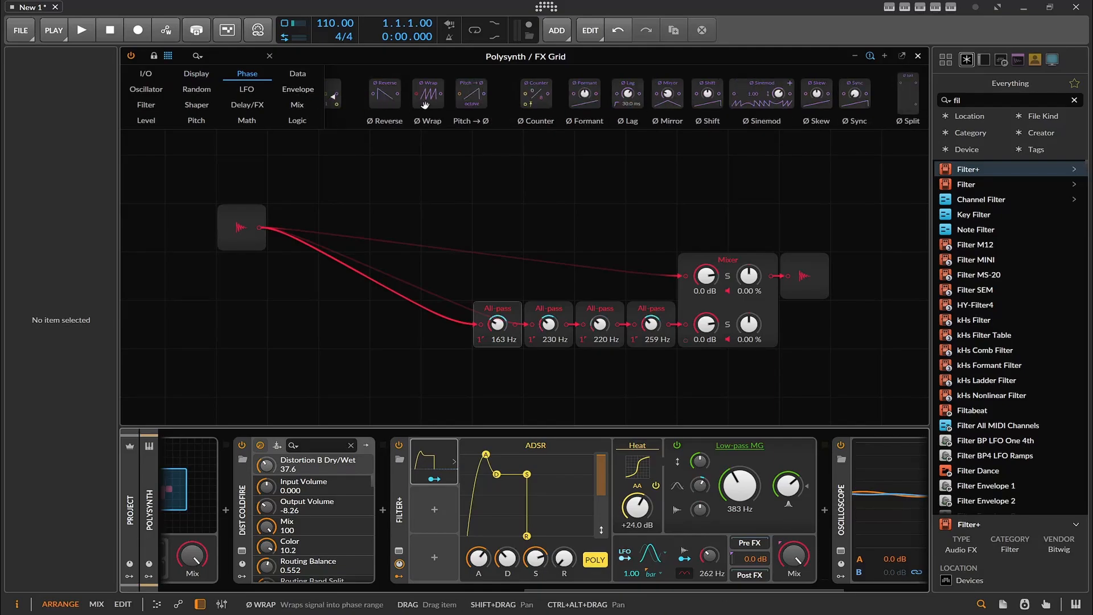
scroll(425, 104, left, 5)
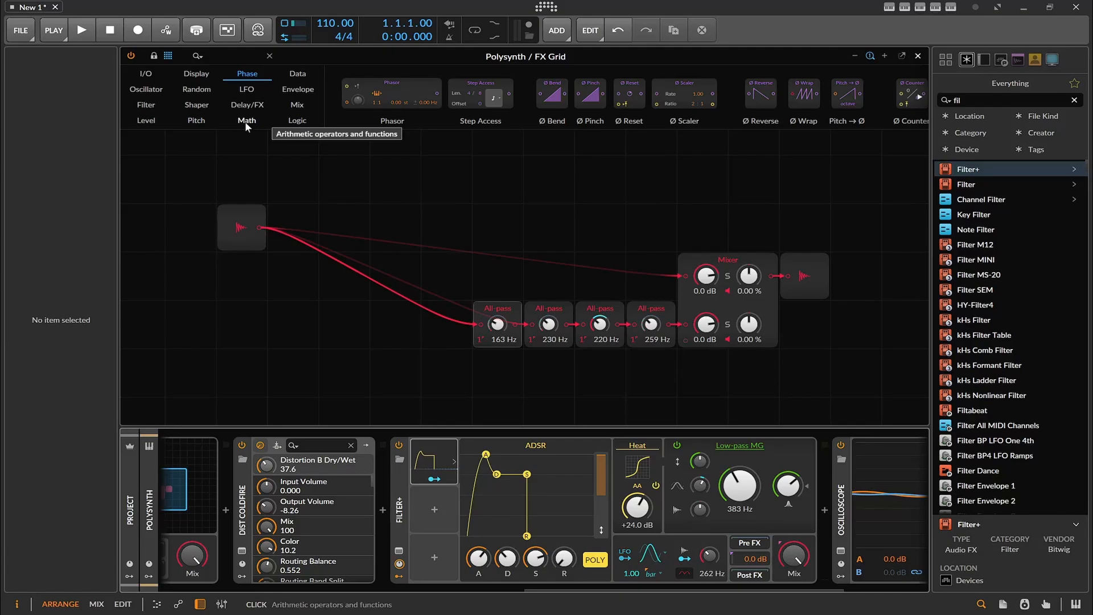
click(246, 106)
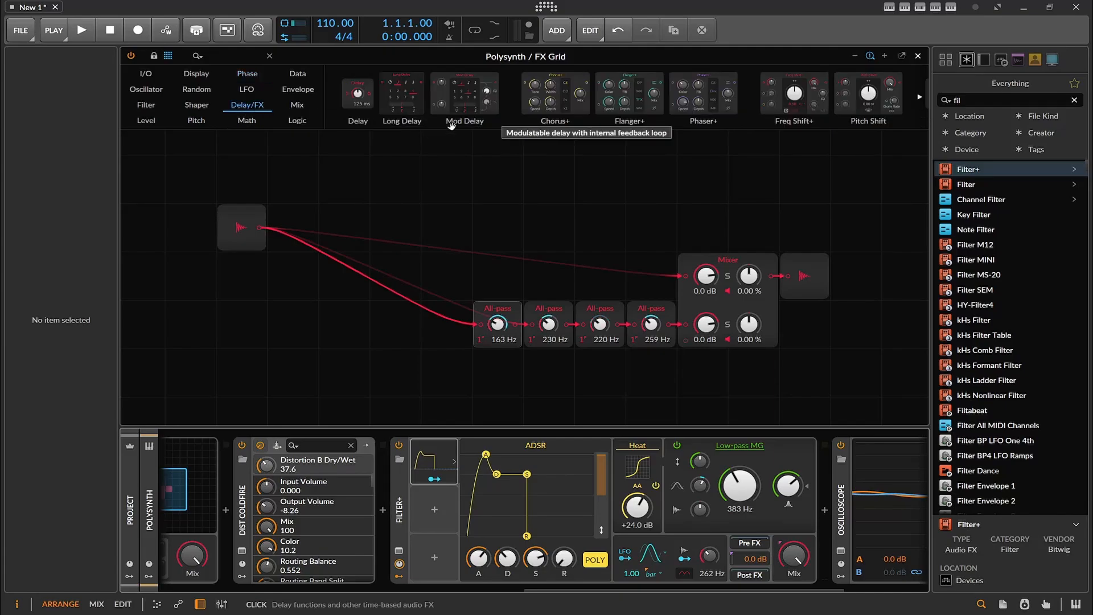
drag(704, 94, 496, 181)
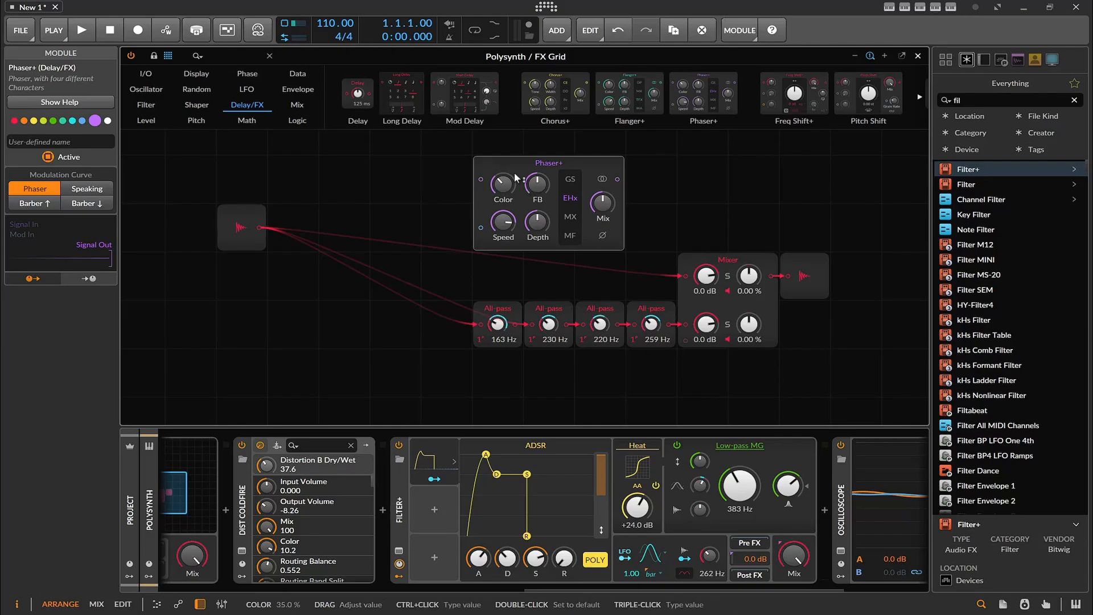
key(Delete)
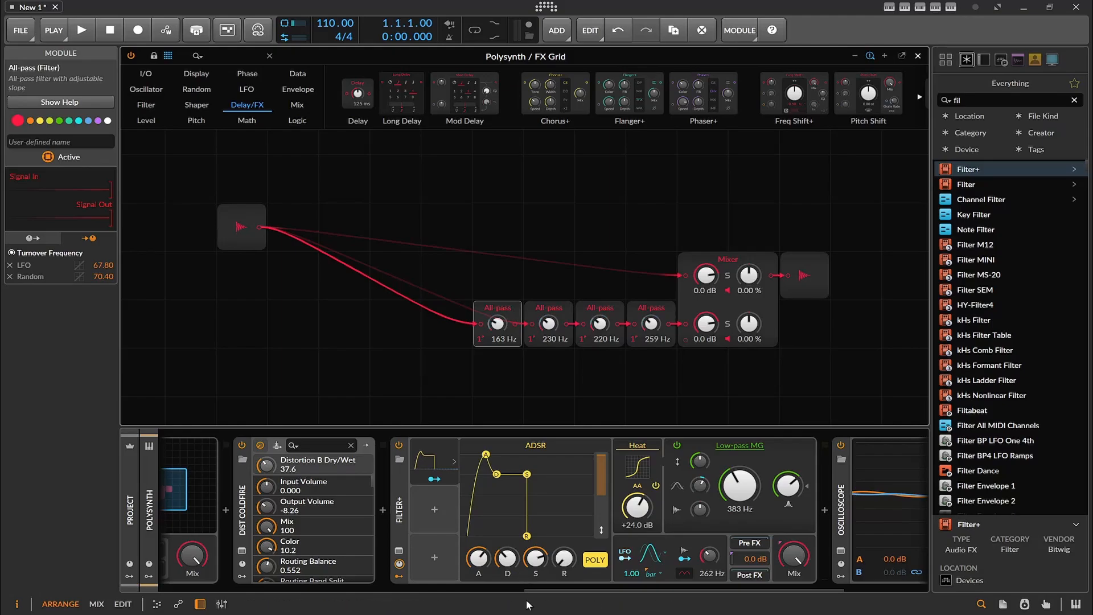
- Return to the FX Grid device in the chain and add a Wavetable LFO modulator to it
click(393, 589)
scroll(366, 575, up, 2)
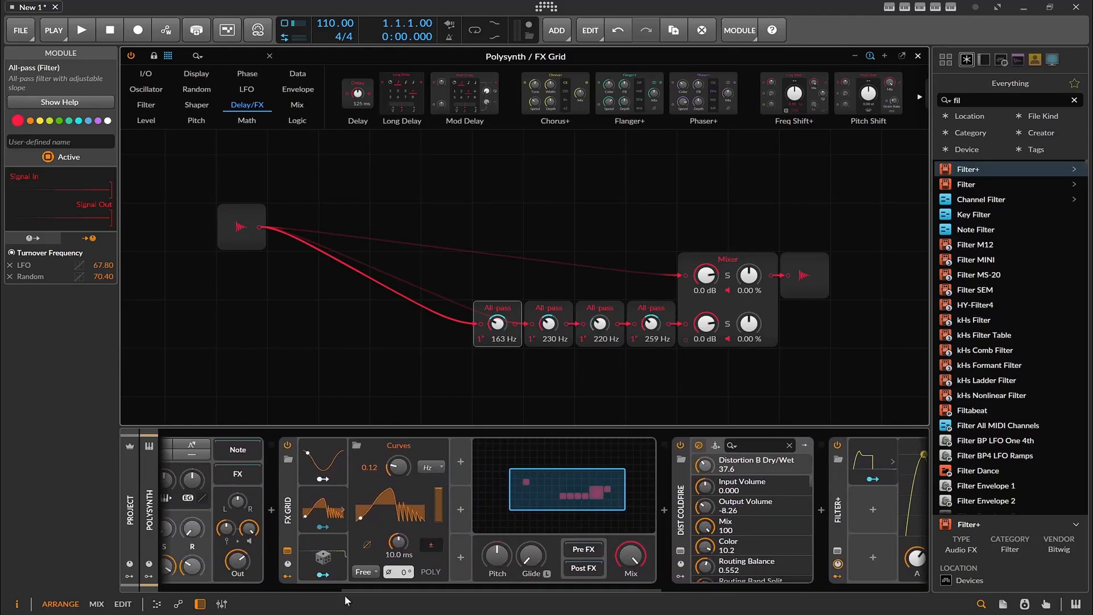
click(288, 577)
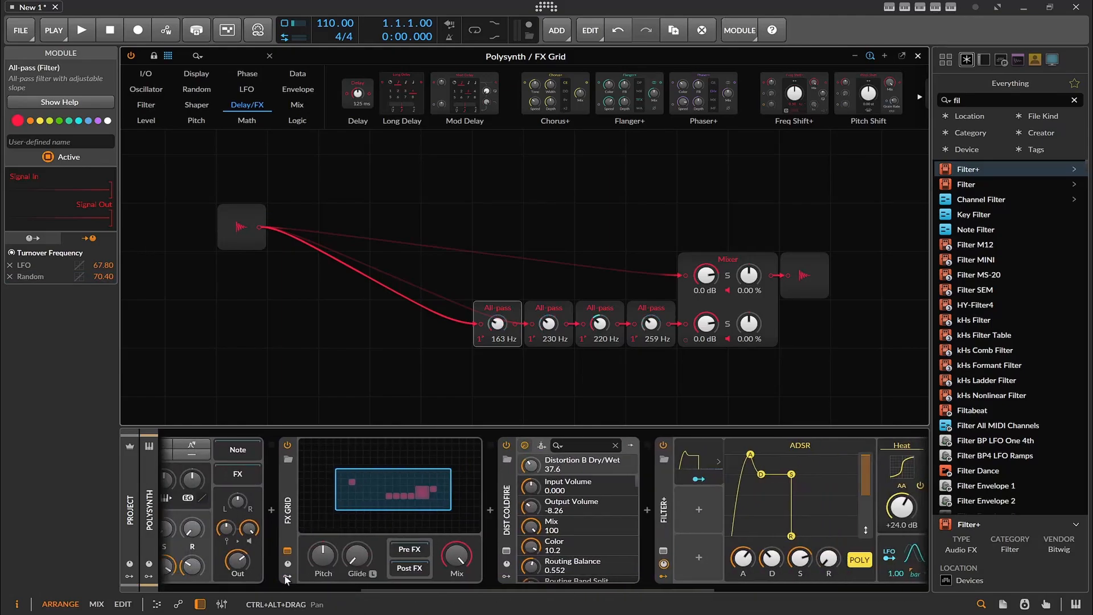
click(288, 577)
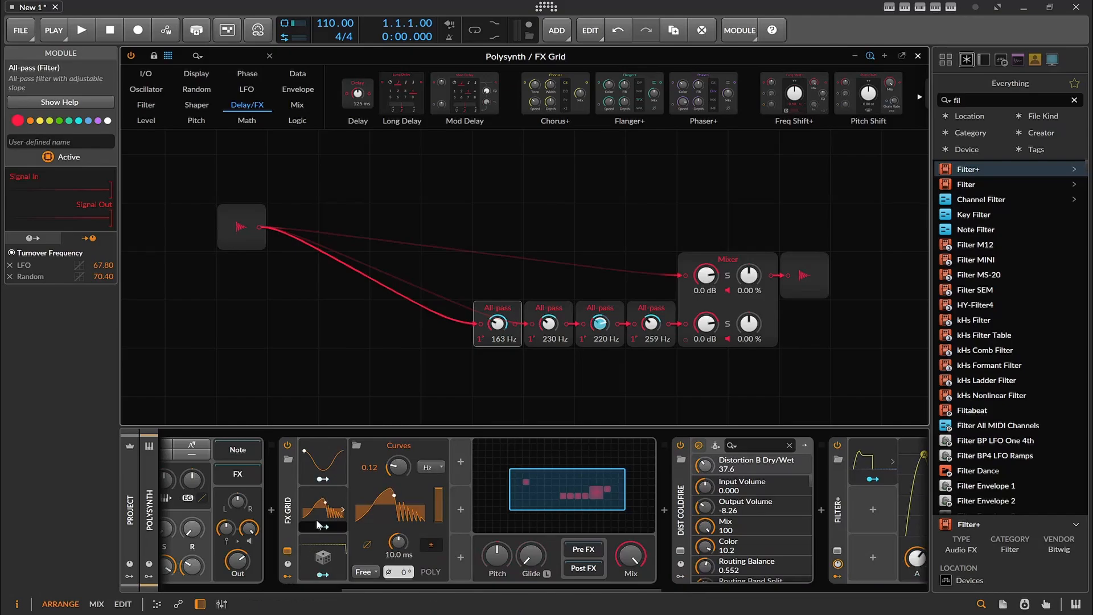
click(460, 460)
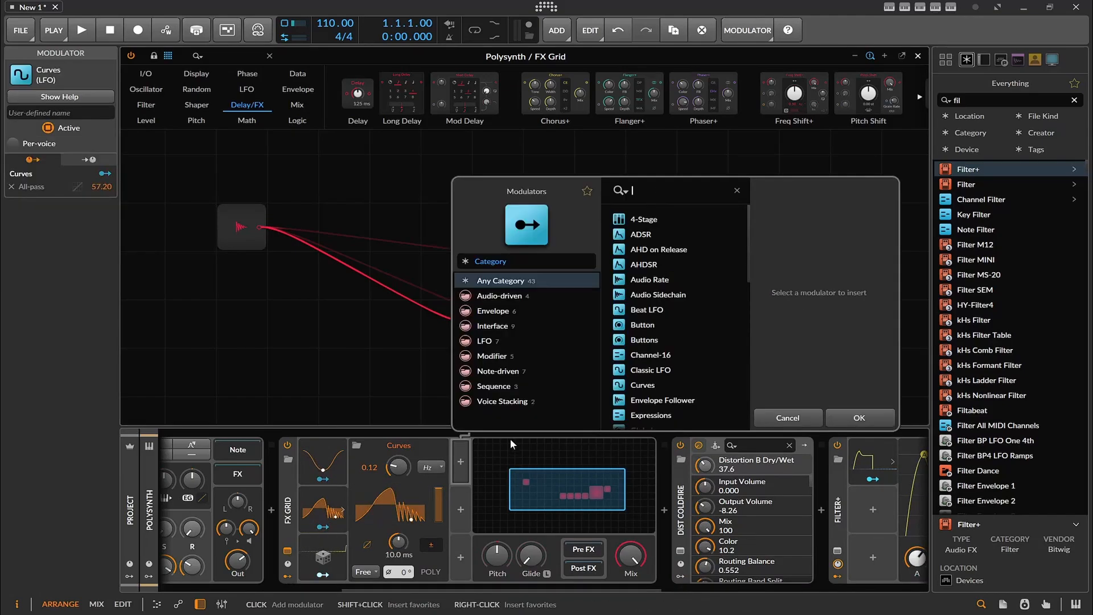
scroll(630, 357, down, 5)
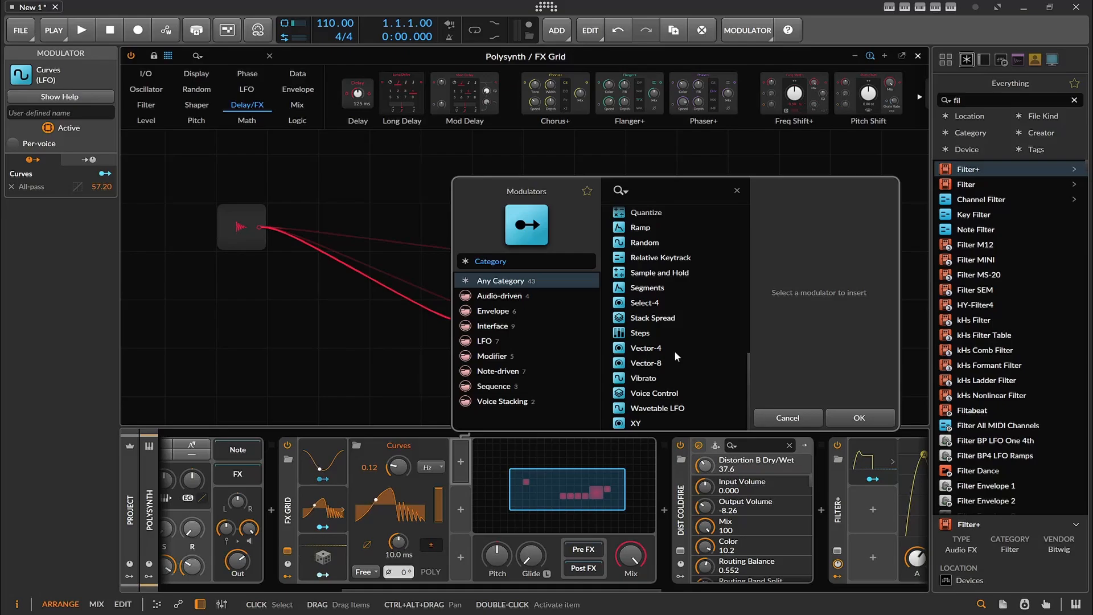
click(682, 409)
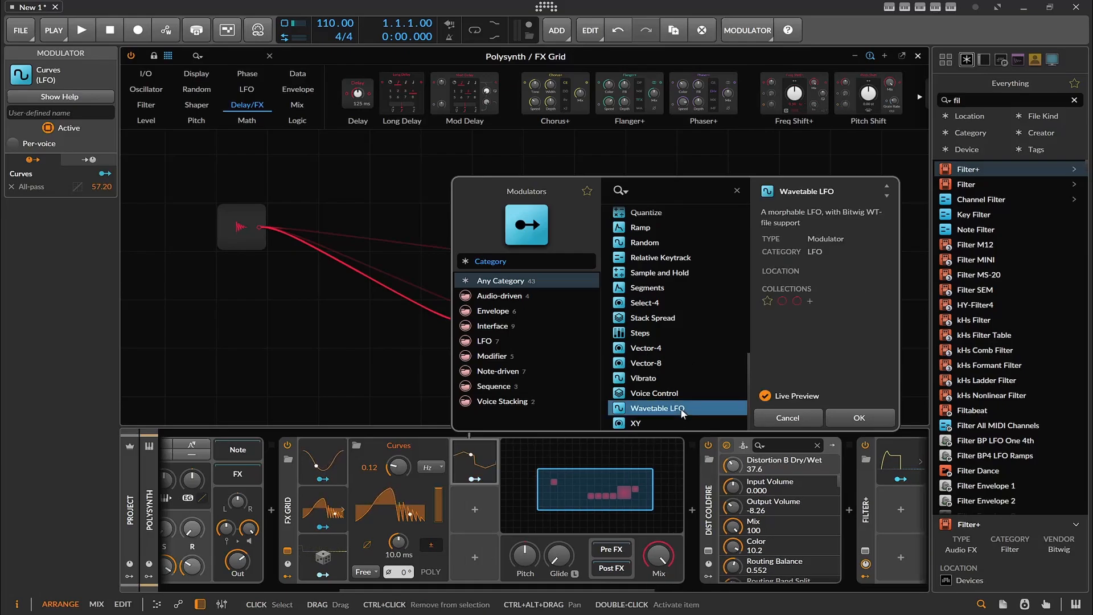
click(860, 419)
- Map the Wavetable LFO to the second All-pass filter's turnover frequency with an amount of 64.40
click(475, 479)
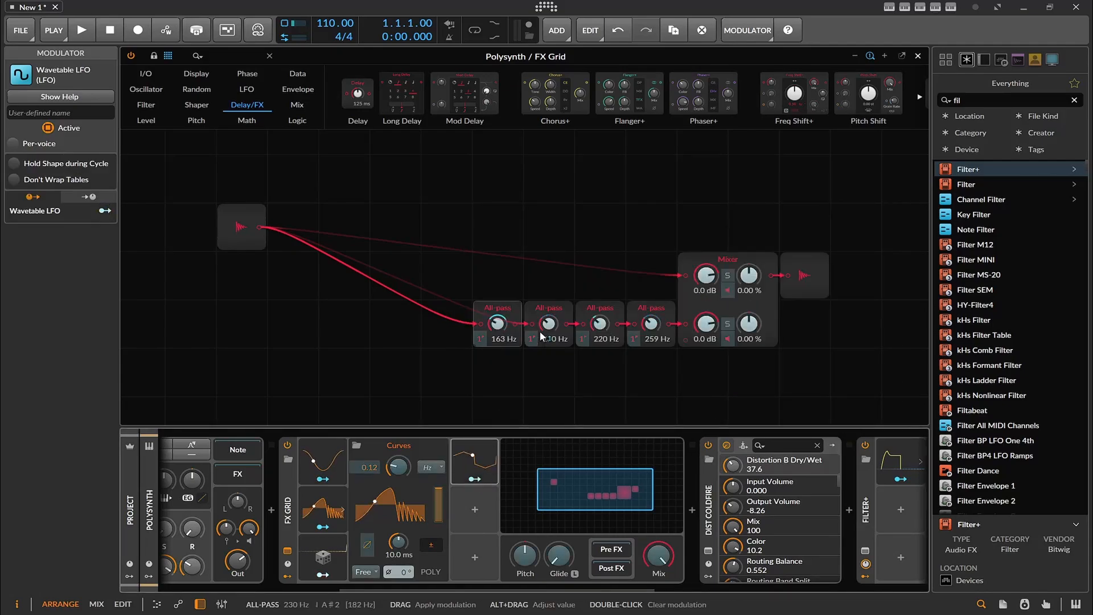
drag(541, 333, 541, 310)
click(548, 390)
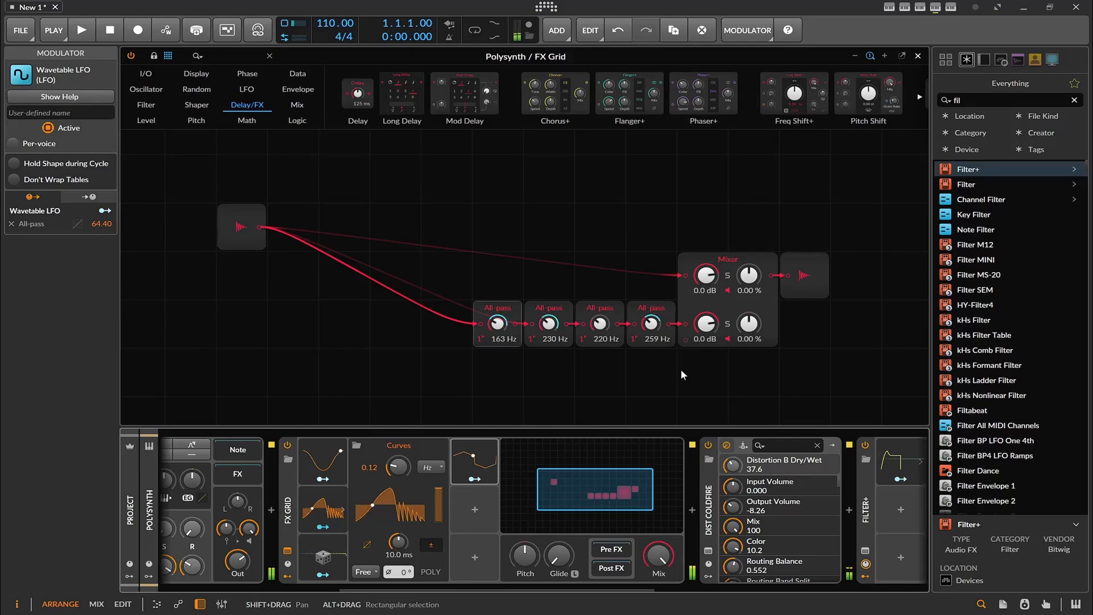
- Expand the Wavetable LFO's settings and set its timebase to 8th note
click(474, 462)
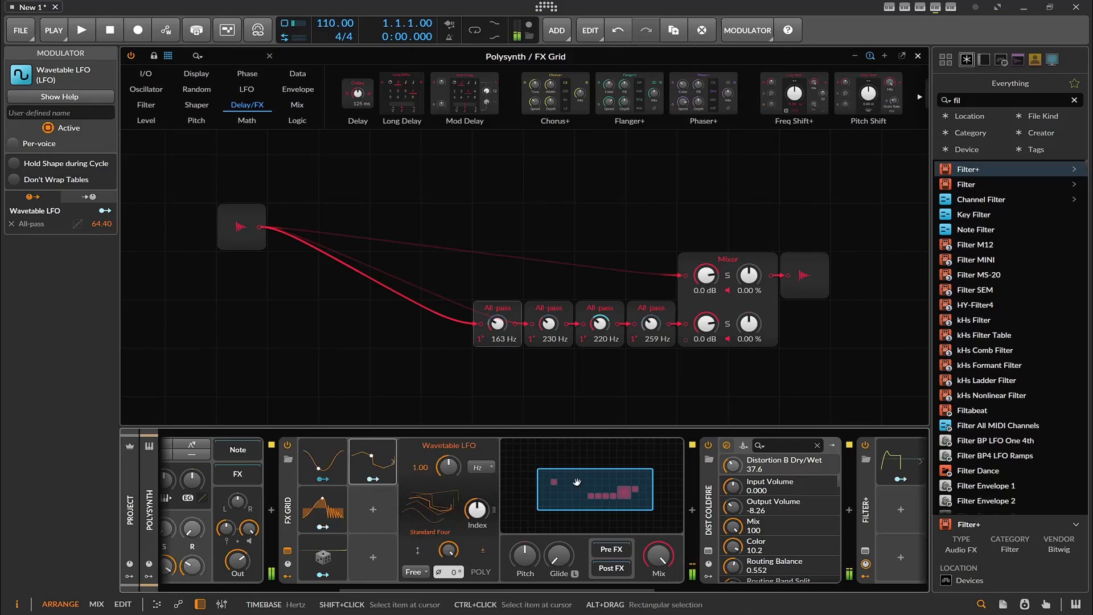
click(479, 466)
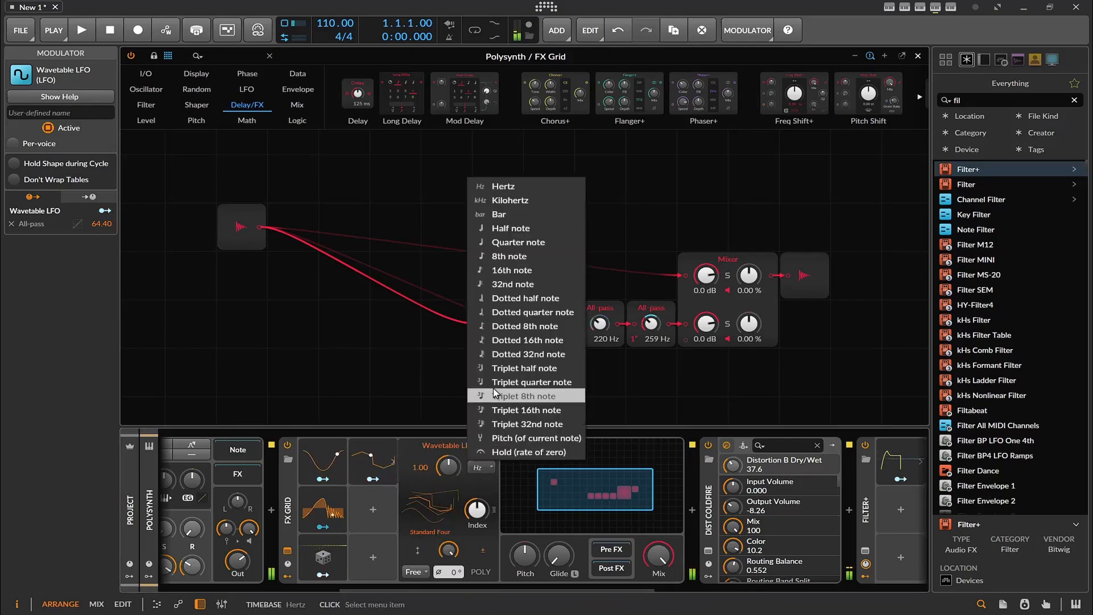
click(508, 257)
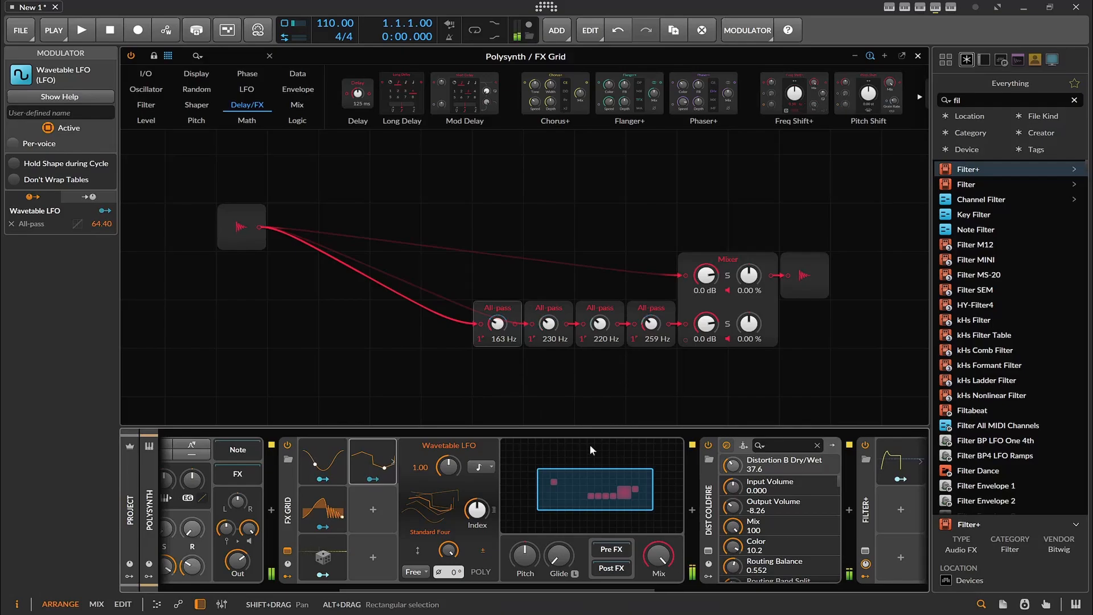
- Try lower table index values on the Wavetable LFO, set the index to about 51.6 %, and map the Curves modulator to it
drag(477, 508, 486, 522)
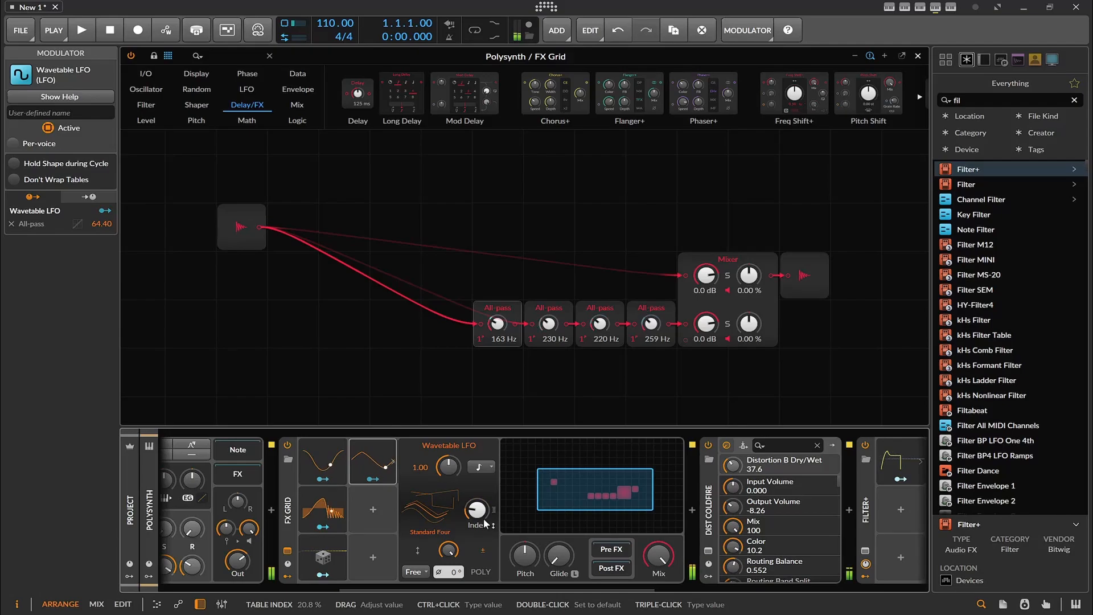
scroll(486, 522, down, 5)
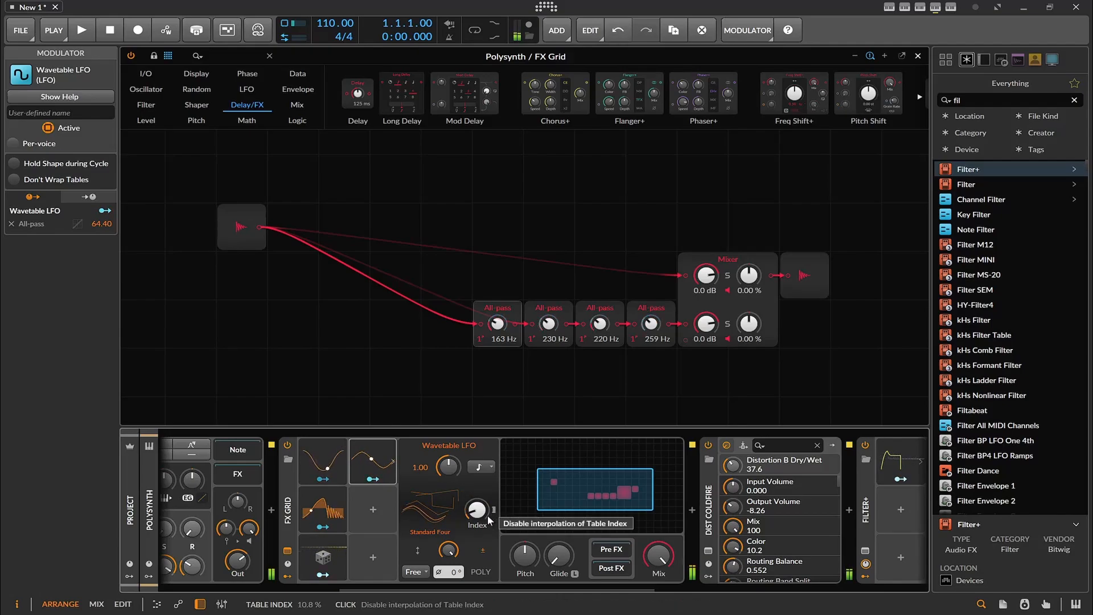
drag(478, 511, 478, 464)
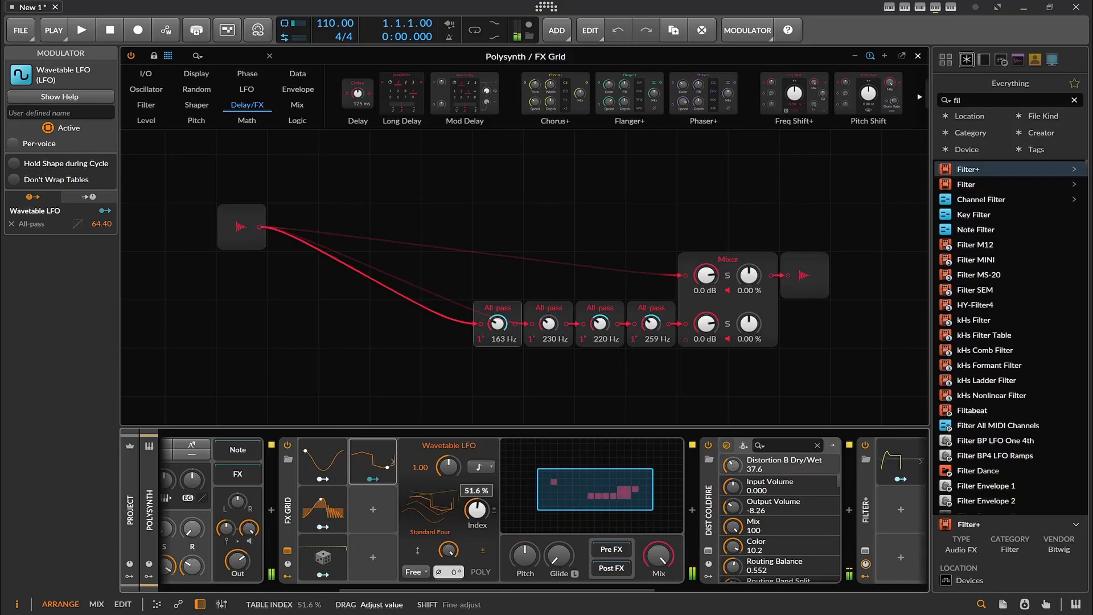
click(323, 528)
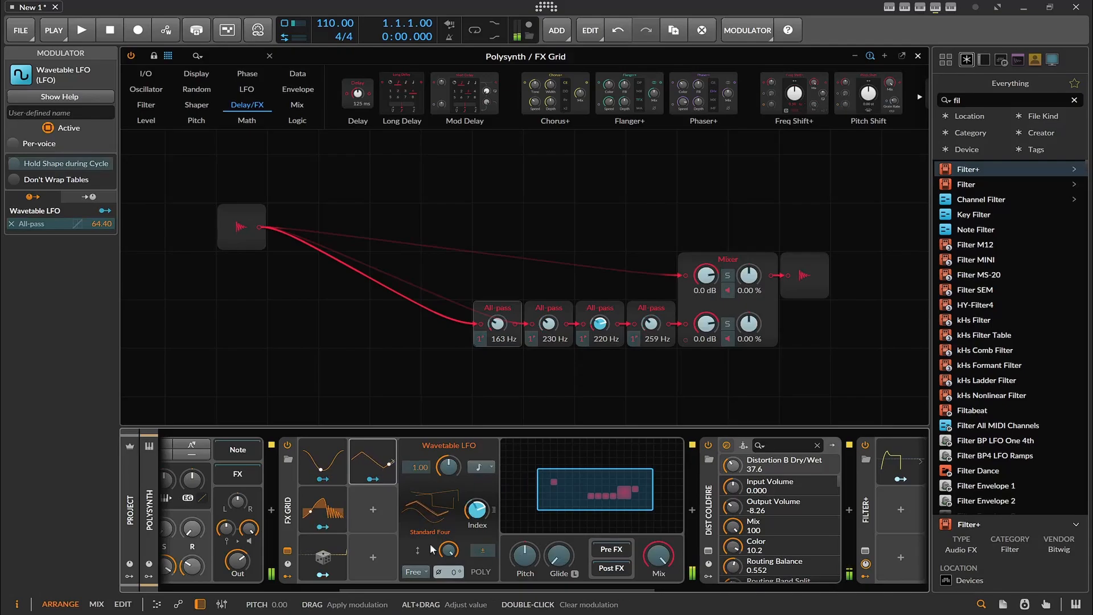
click(323, 528)
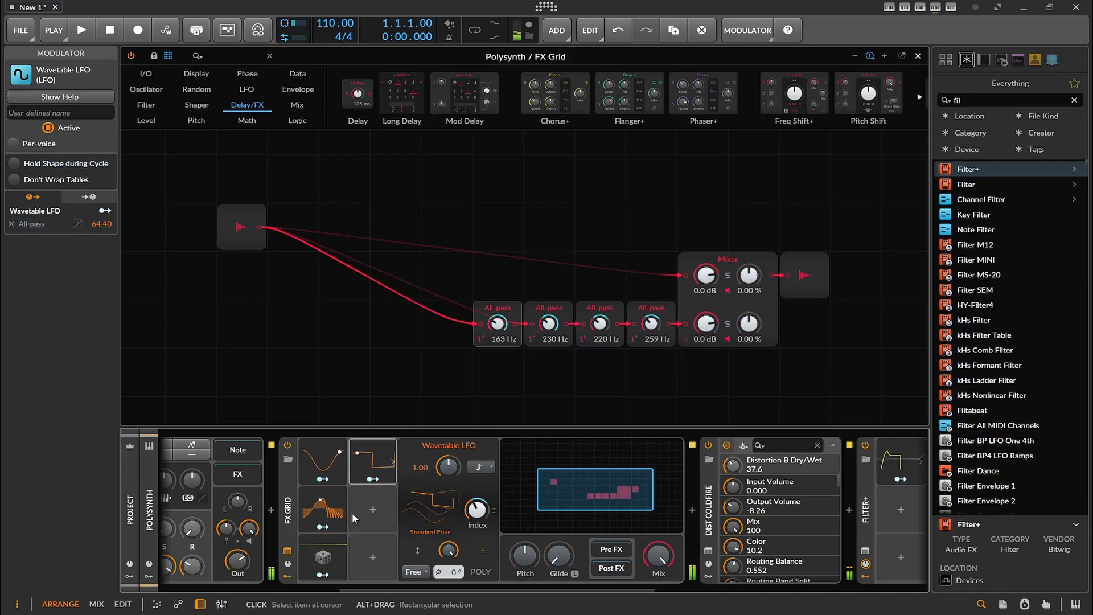